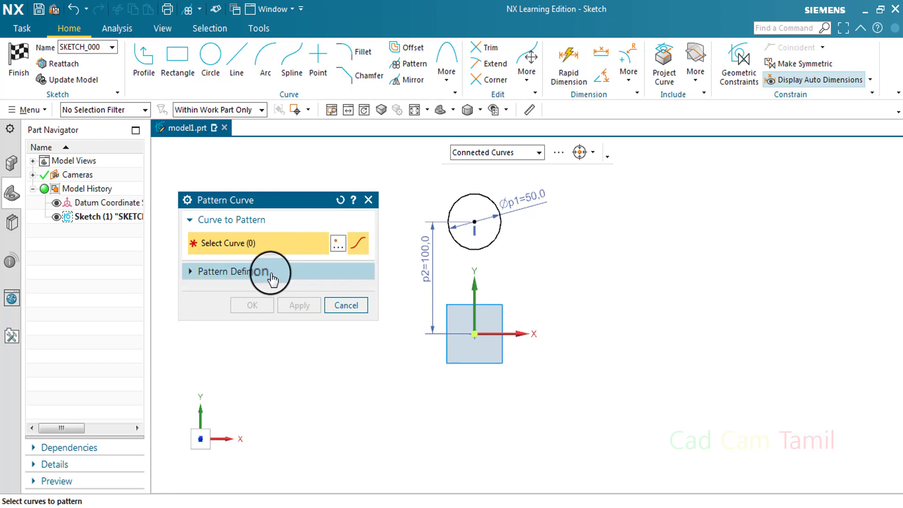
click(295, 275)
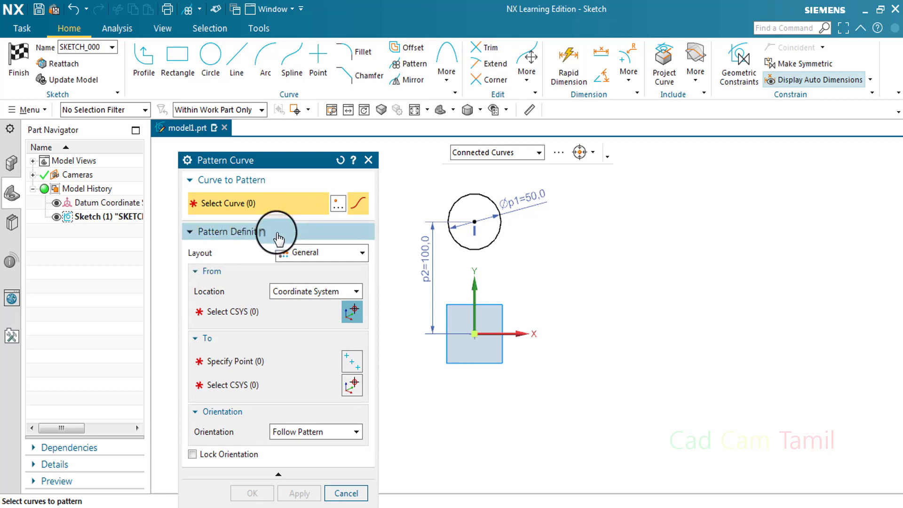
drag(273, 160, 271, 98)
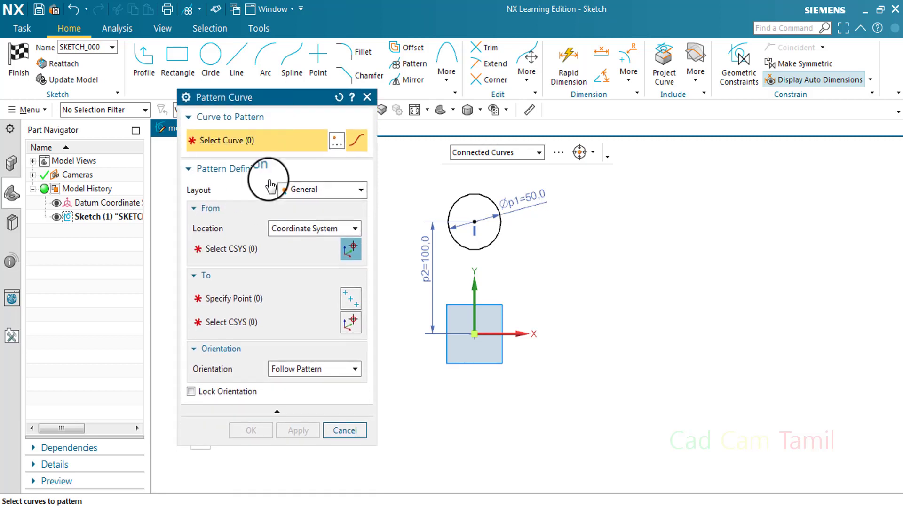
click(304, 193)
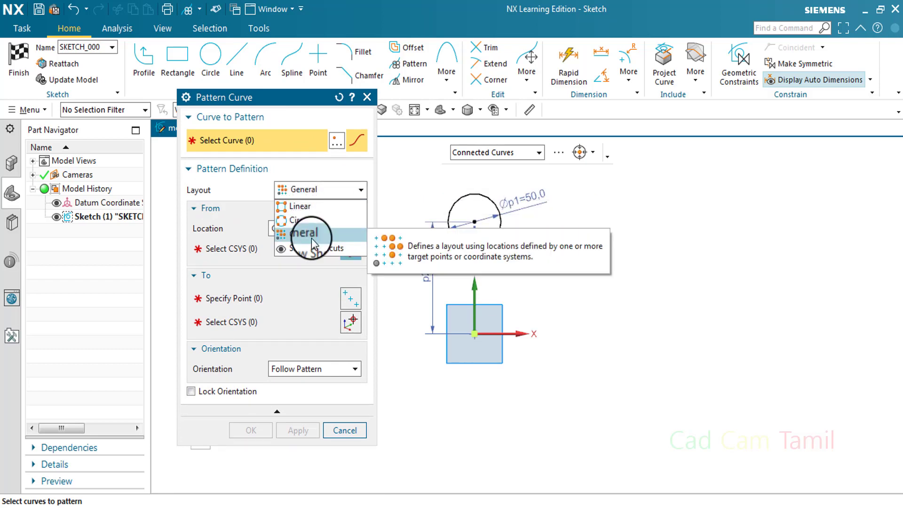
click(297, 206)
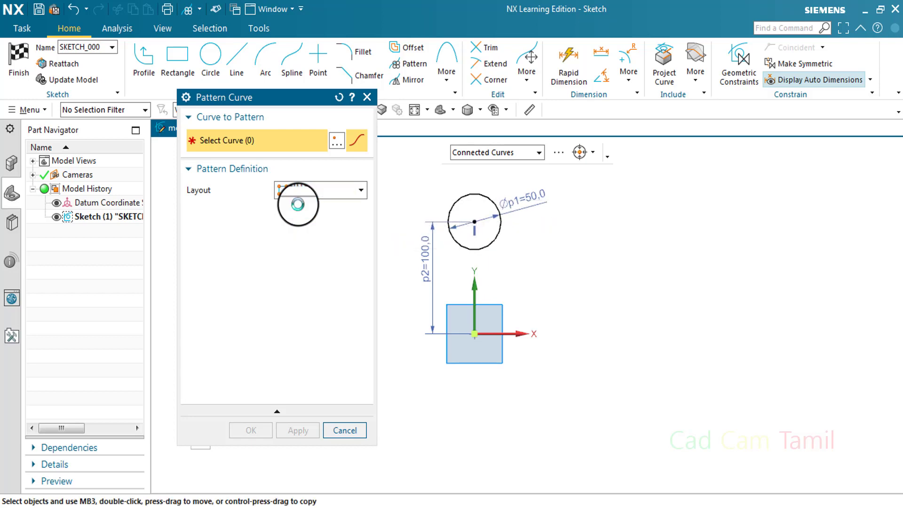
click(224, 216)
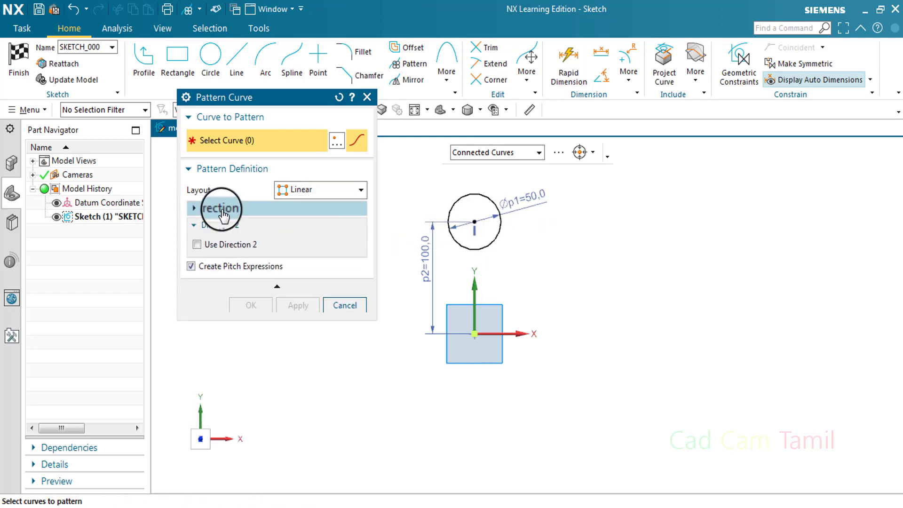
click(206, 224)
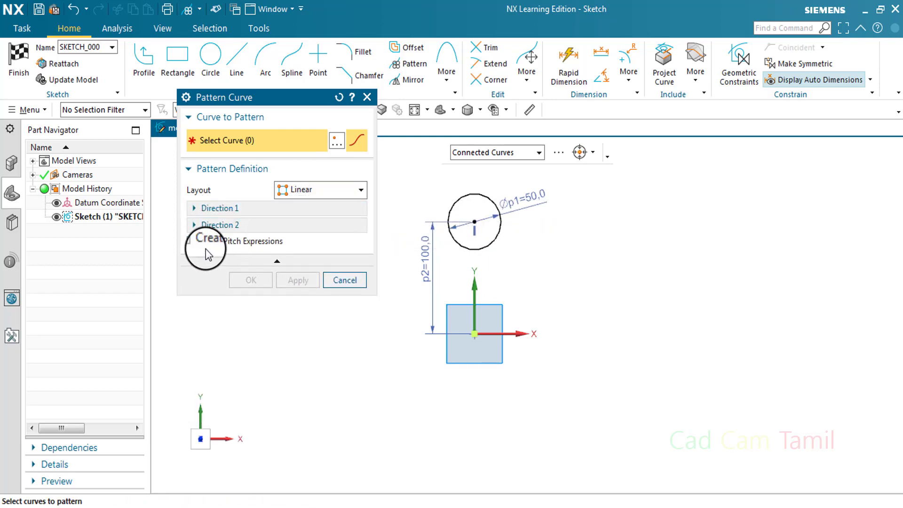
click(216, 247)
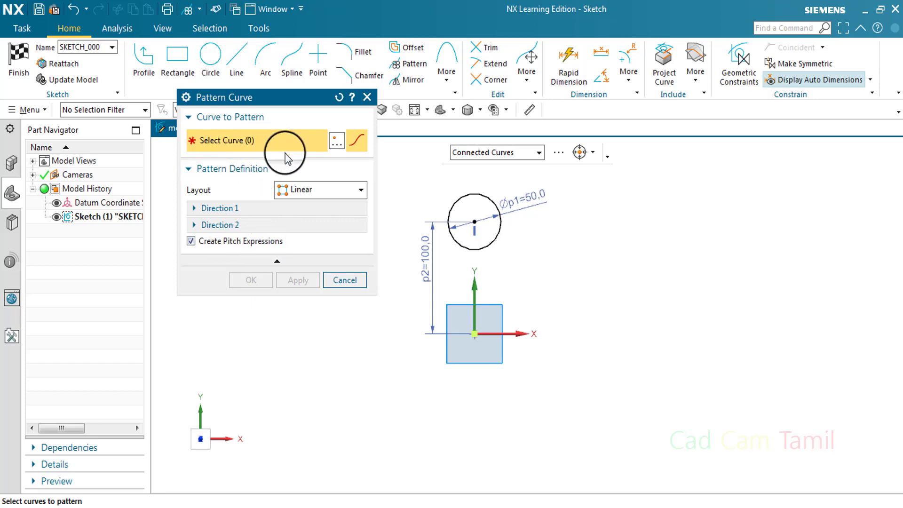
click(523, 153)
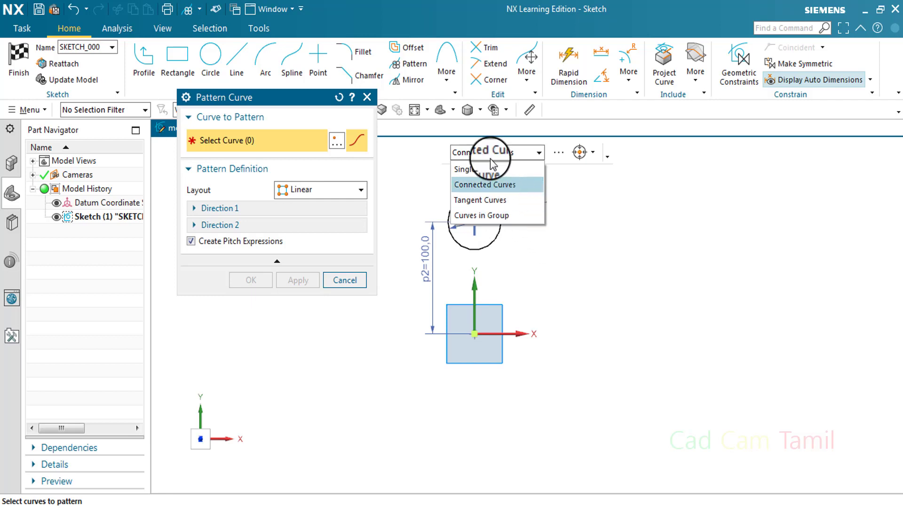
click(541, 254)
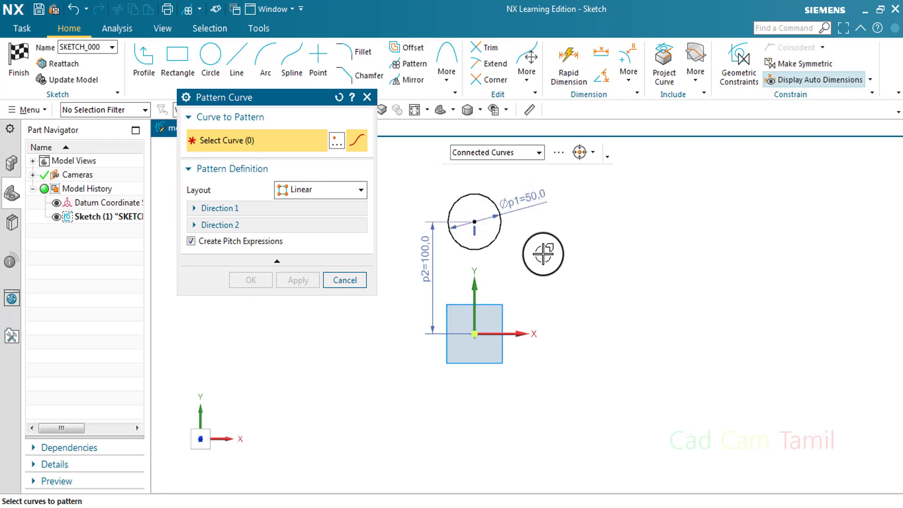
click(451, 201)
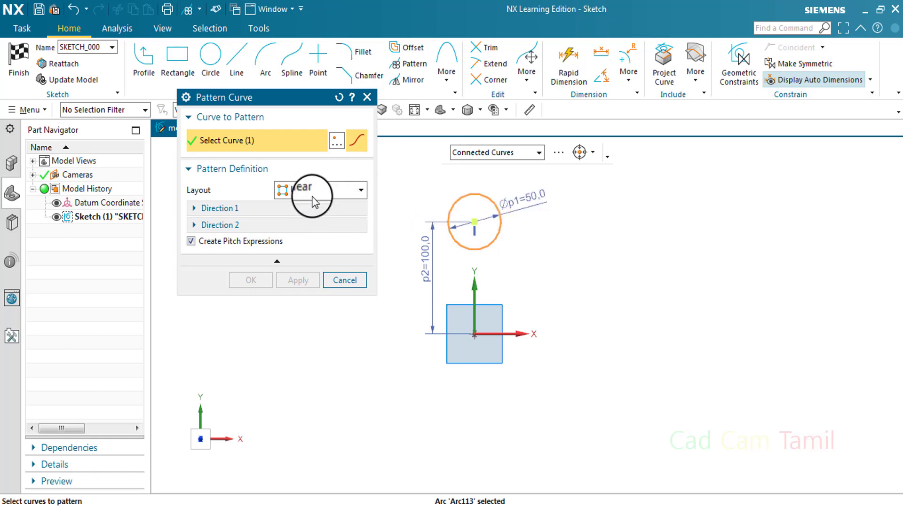
click(271, 212)
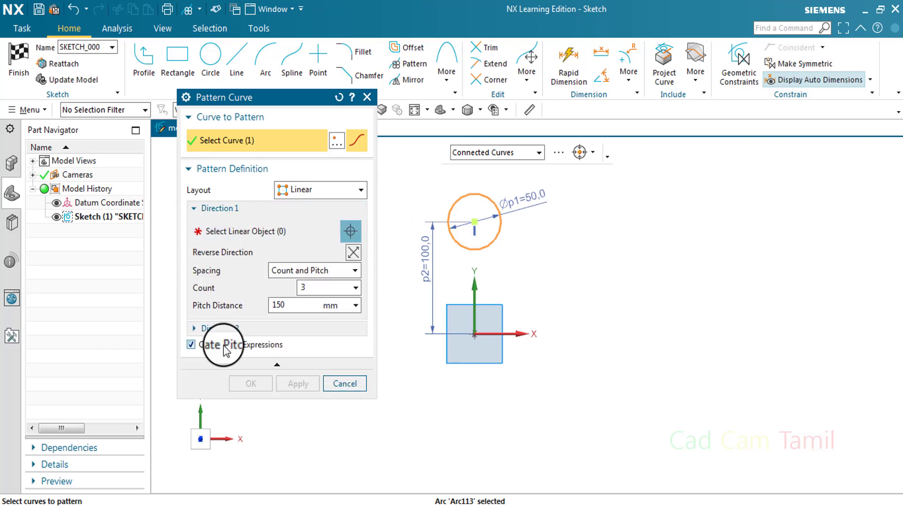
click(281, 328)
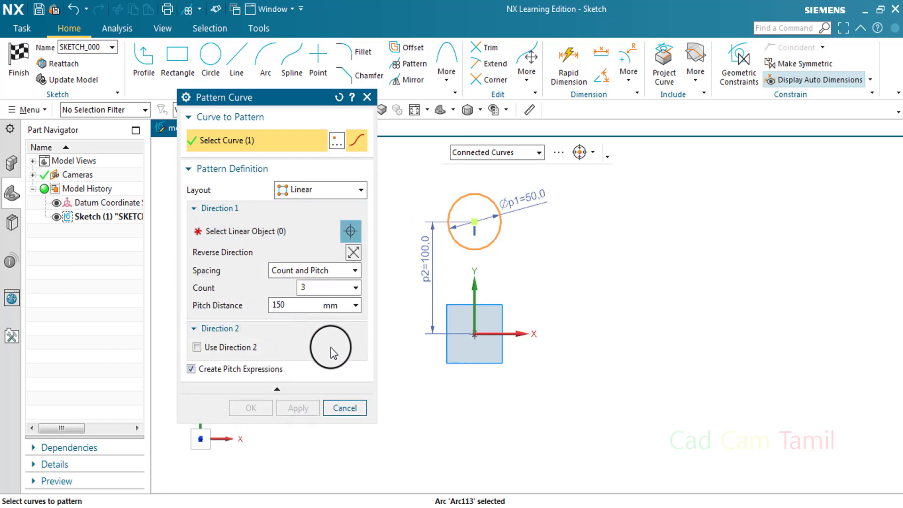
click(209, 328)
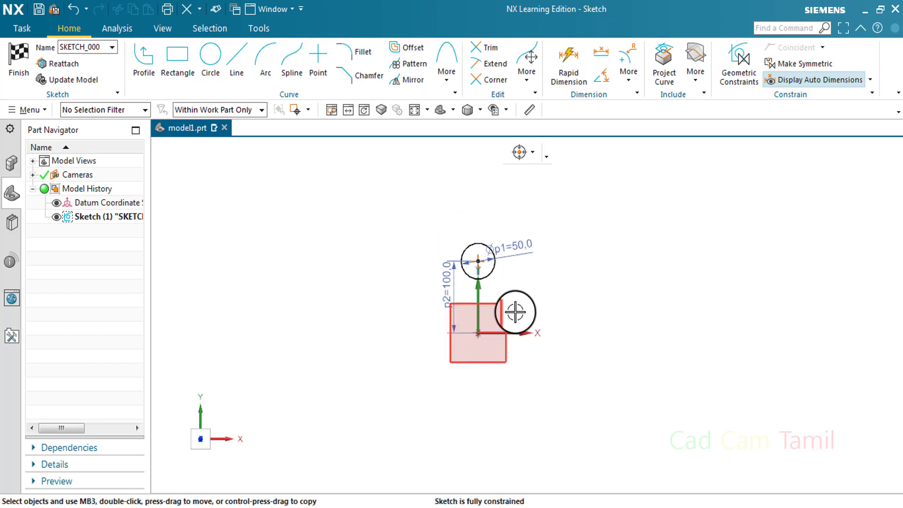
Step: Start a curve pattern with Linear layout for the 50 mm circle, using the X axis as Direction 1
click(408, 64)
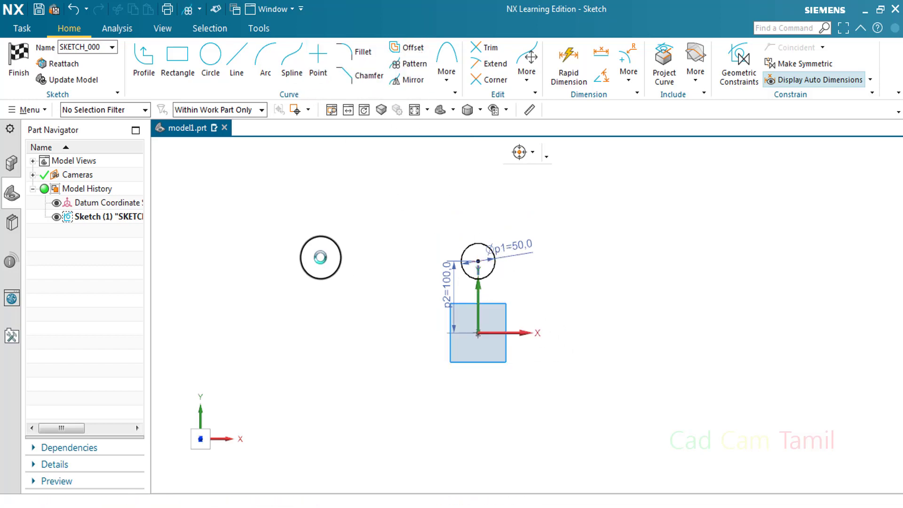
click(330, 189)
click(301, 203)
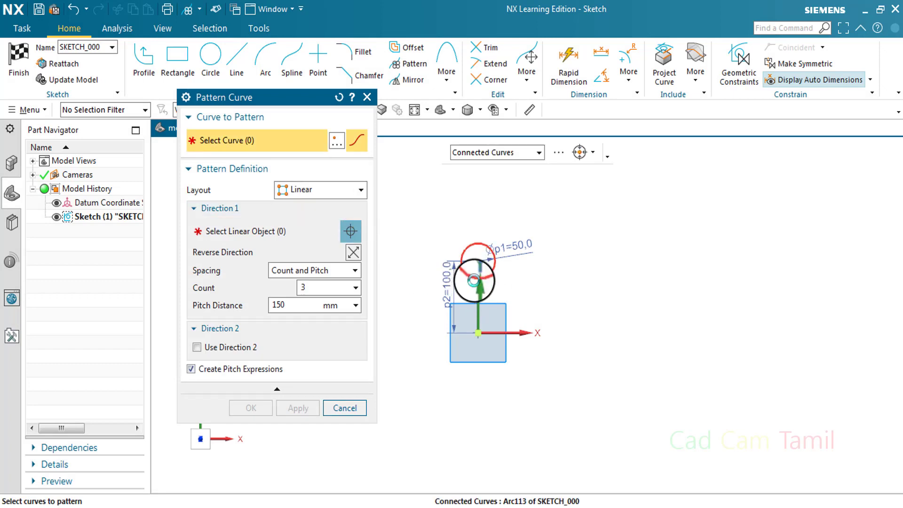
click(474, 280)
click(222, 237)
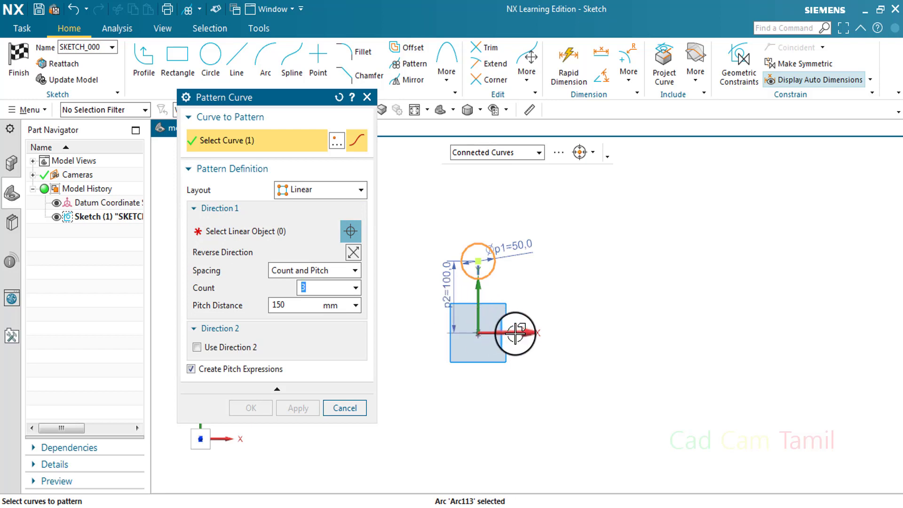
click(271, 243)
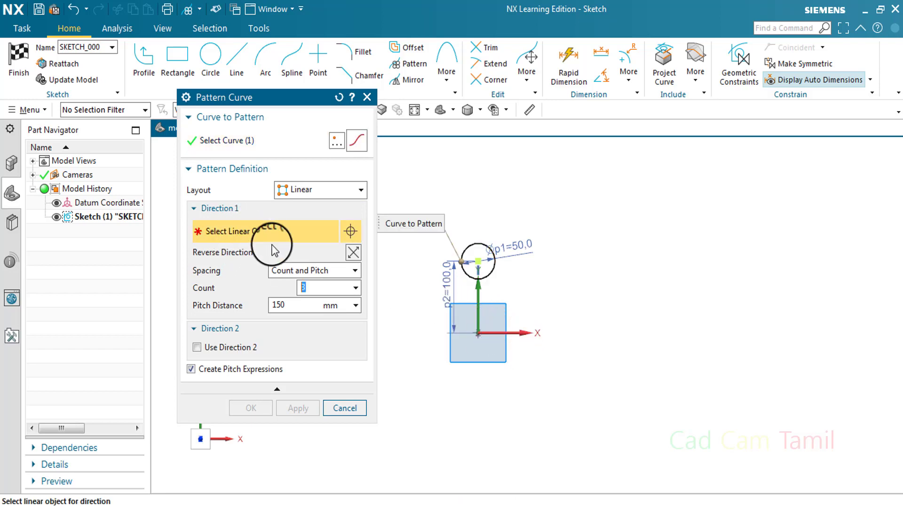
click(536, 333)
Step: Try reversing the pattern along the X axis, then restore its original direction
scroll(512, 286, down, 2)
scroll(570, 296, up, 3)
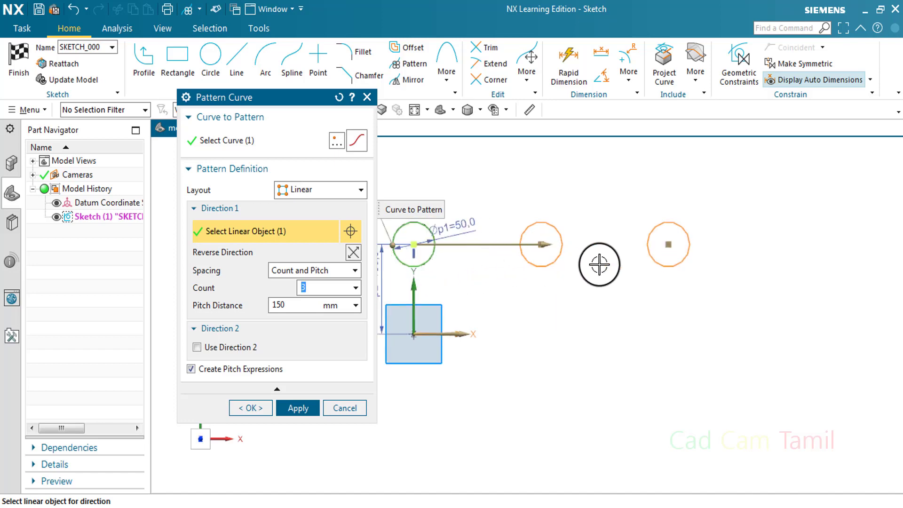
scroll(748, 280, down, 1)
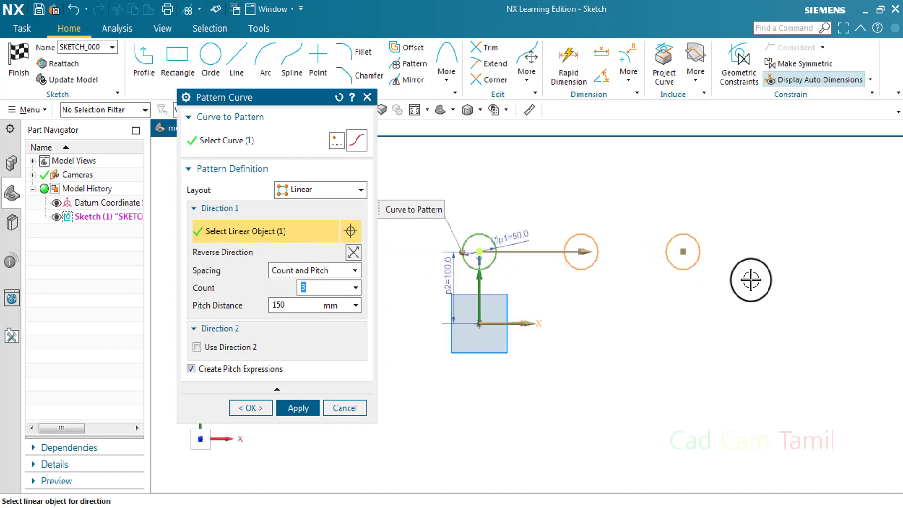
scroll(751, 280, down, 2)
scroll(472, 295, up, 2)
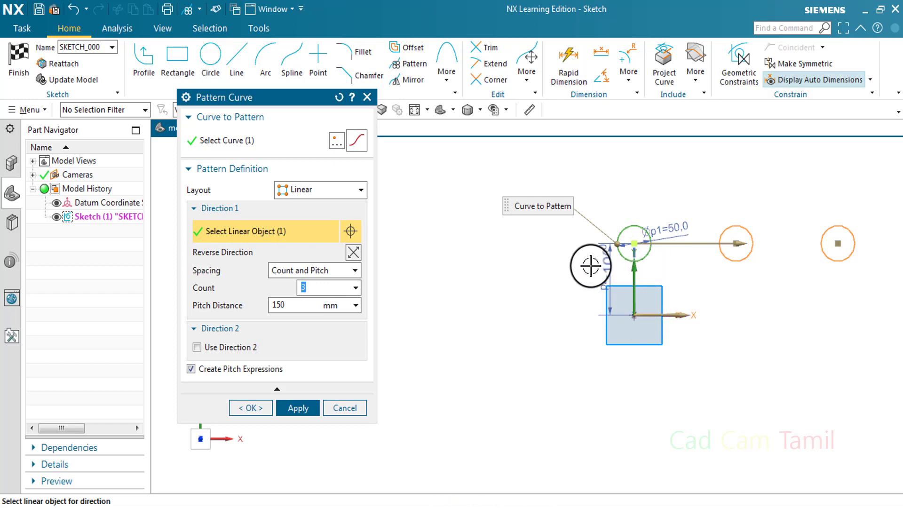
click(353, 252)
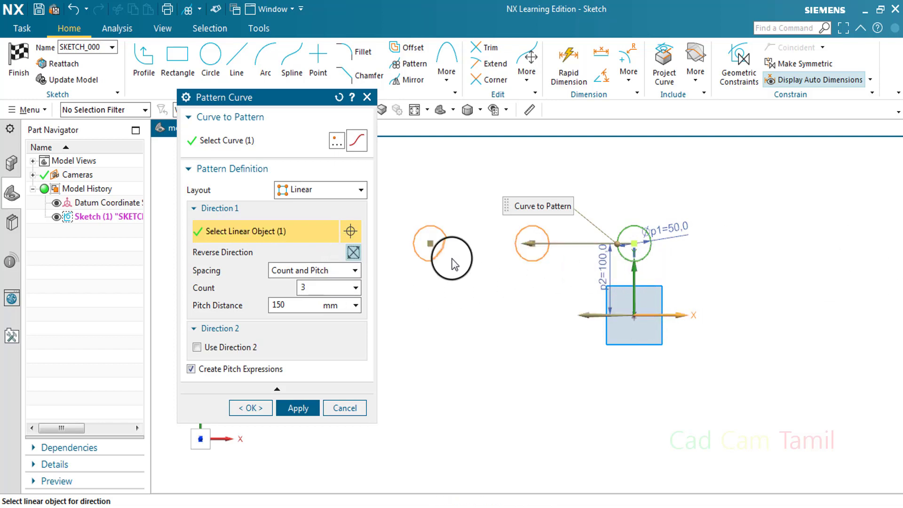
click(356, 254)
click(356, 253)
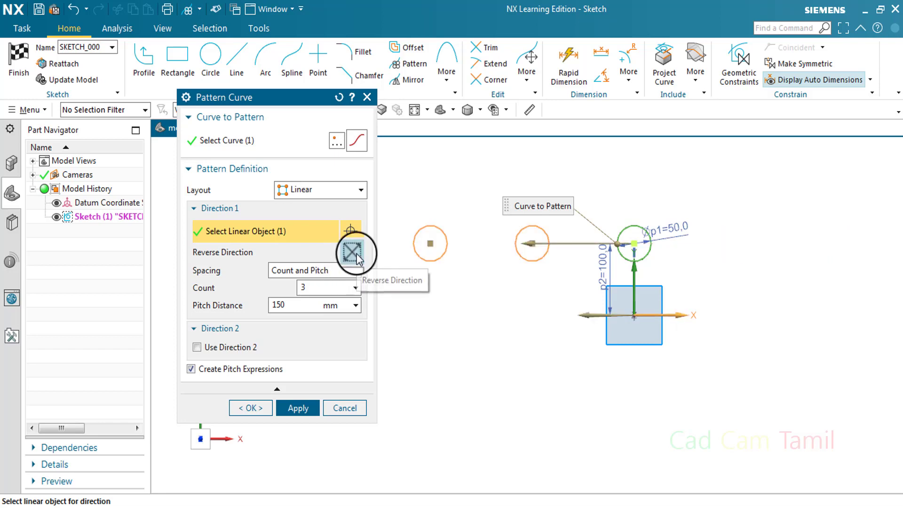
click(356, 253)
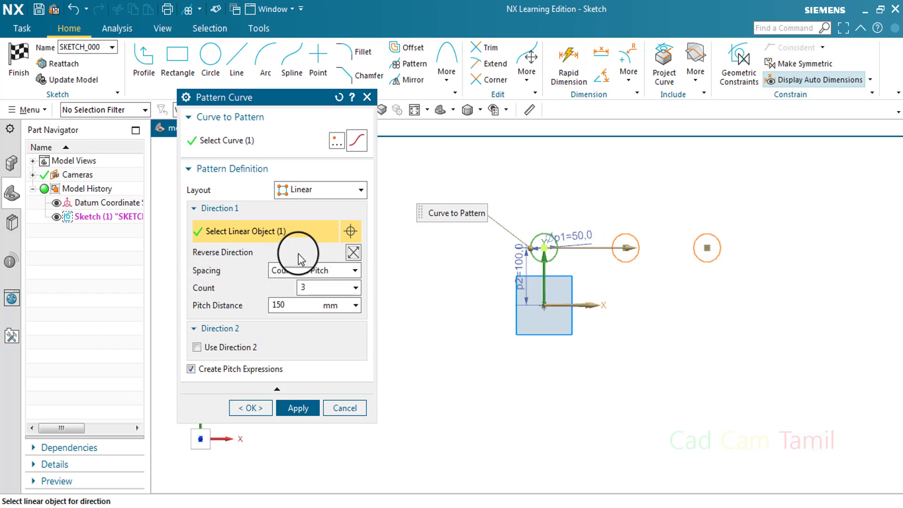
Step: Create the linear pattern using Count and Pitch spacing, with a count of 5 and a pitch distance of 100 mm
click(330, 272)
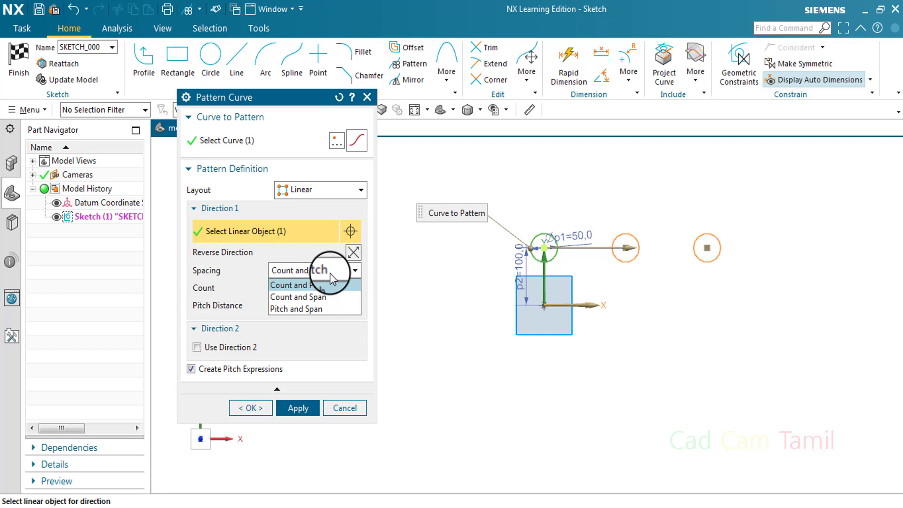
key(Down)
key(Down)
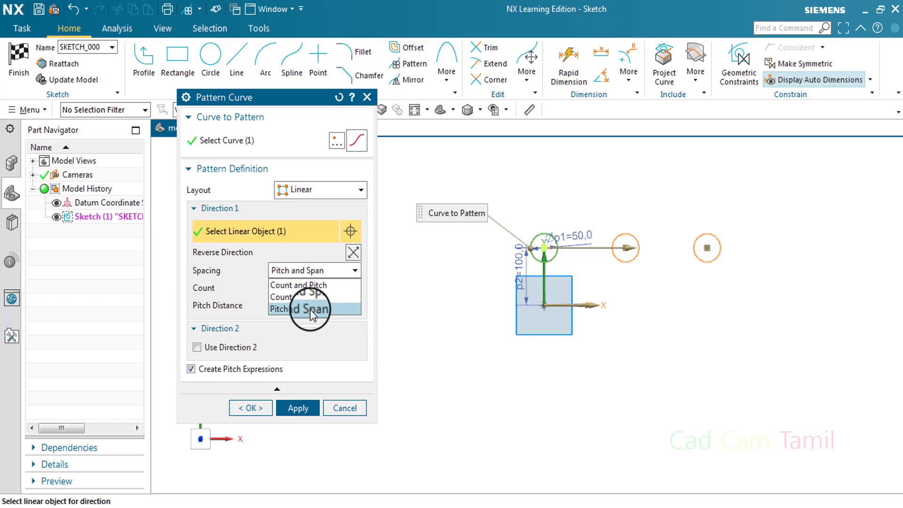
click(304, 286)
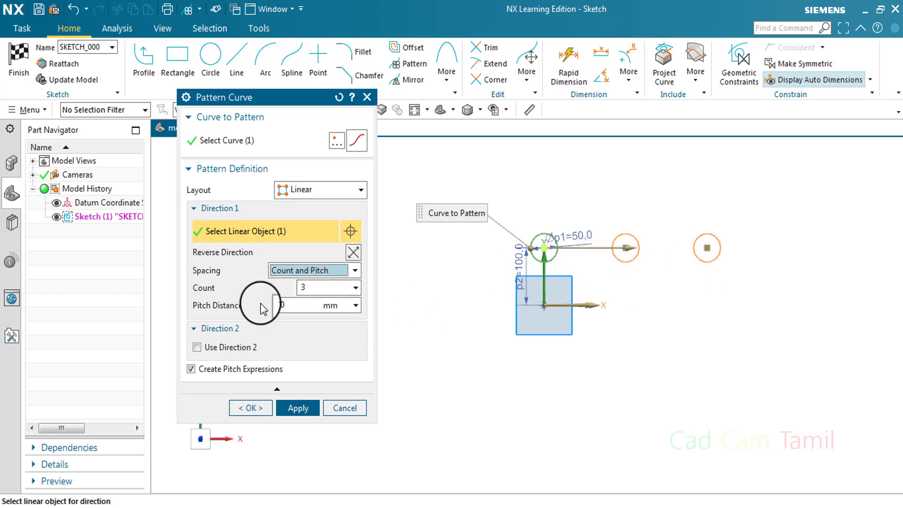
click(306, 305)
text(100)
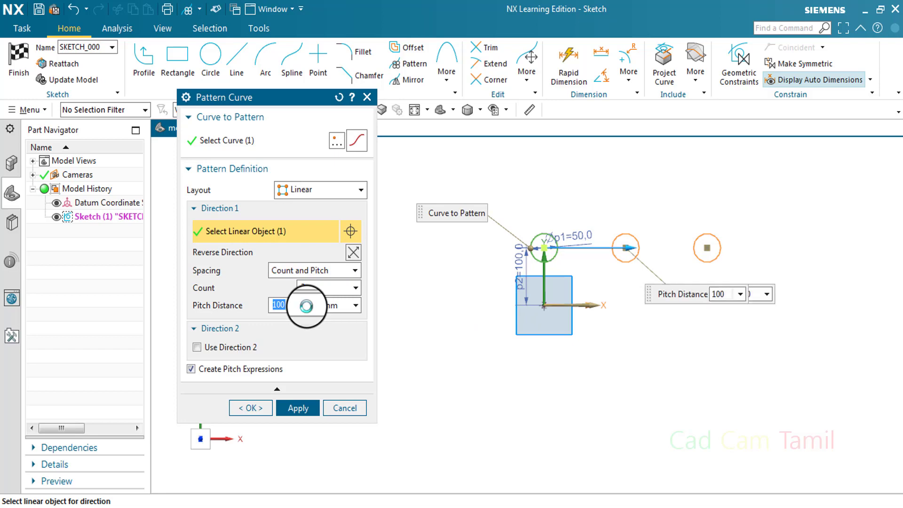
click(310, 288)
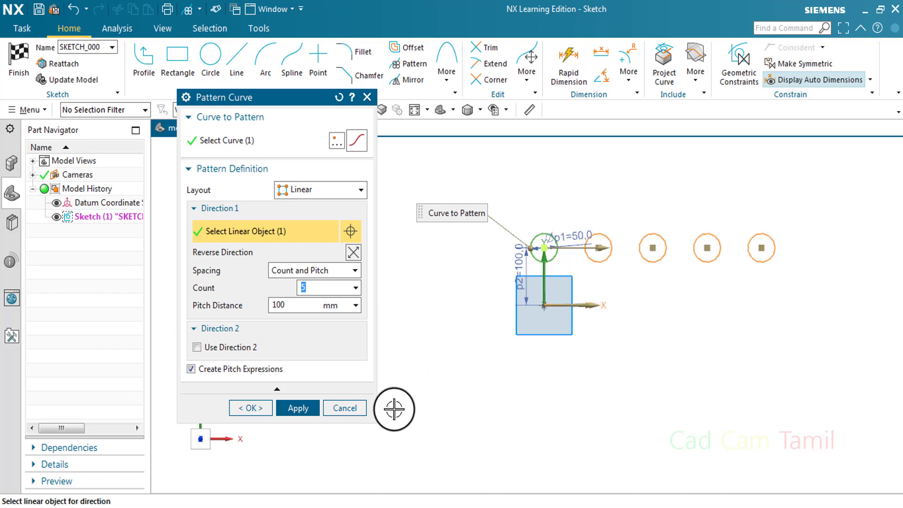
click(300, 408)
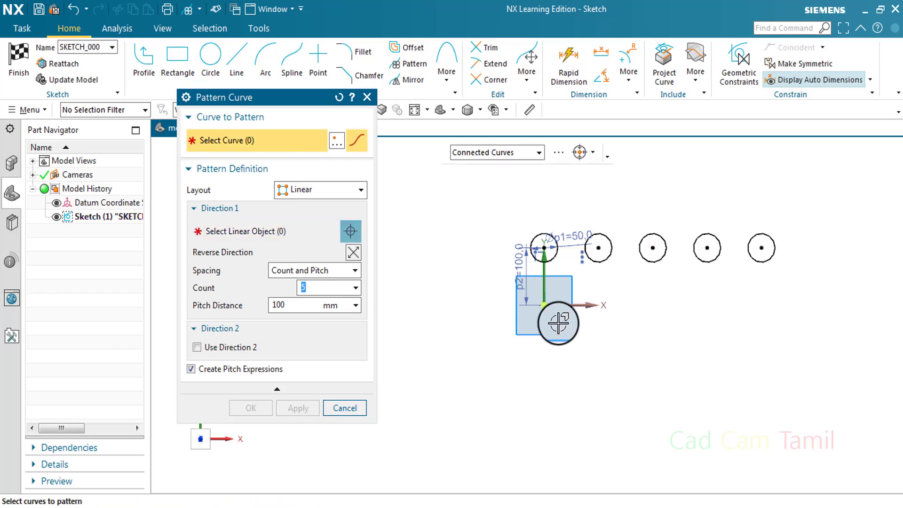
click(345, 408)
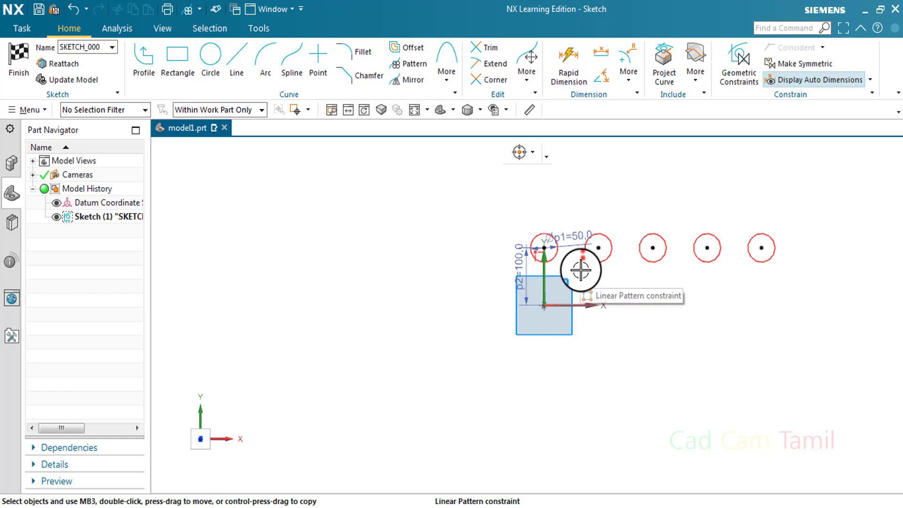
Step: Edit the linear pattern of circles and reselect its Direction 1 as the sketch's Y axis
right_click(581, 271)
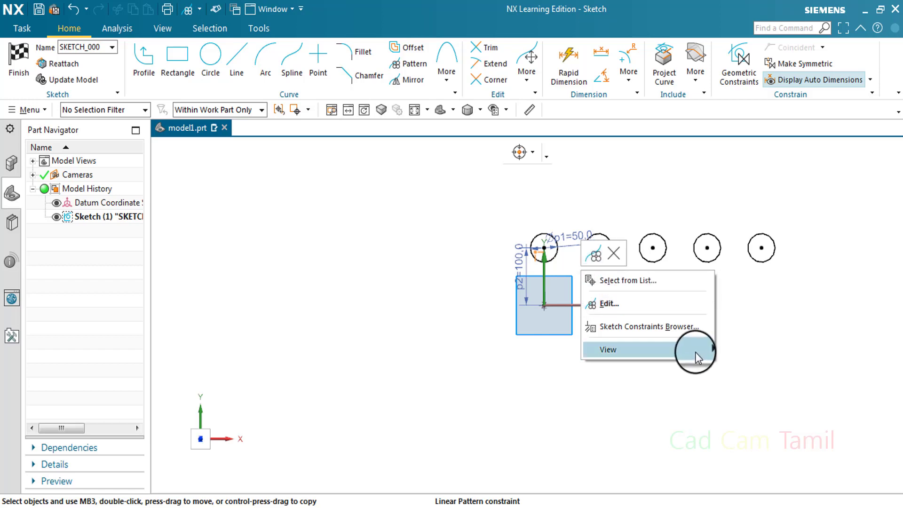
mouse_move(695, 351)
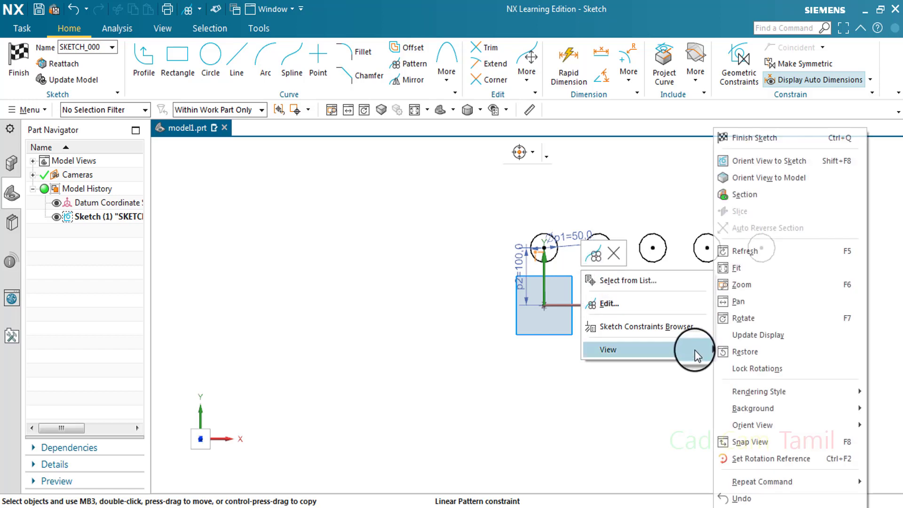
click(597, 259)
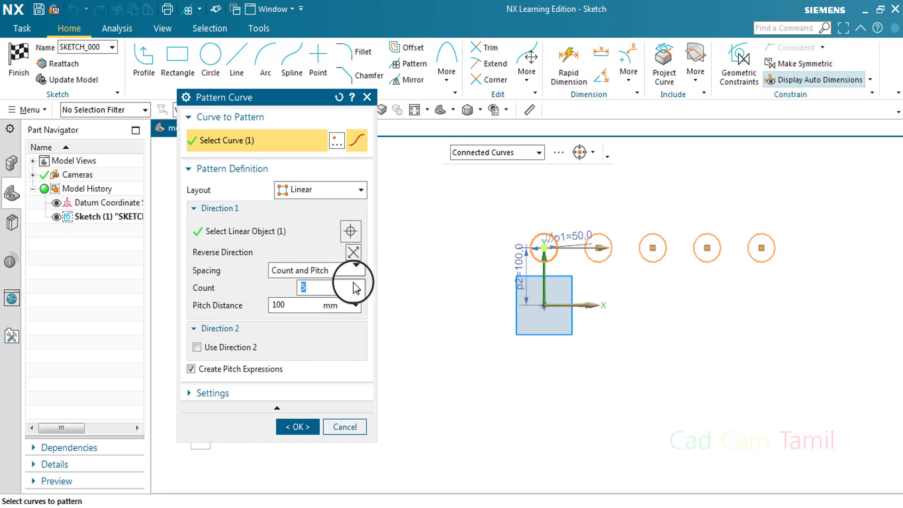
click(279, 232)
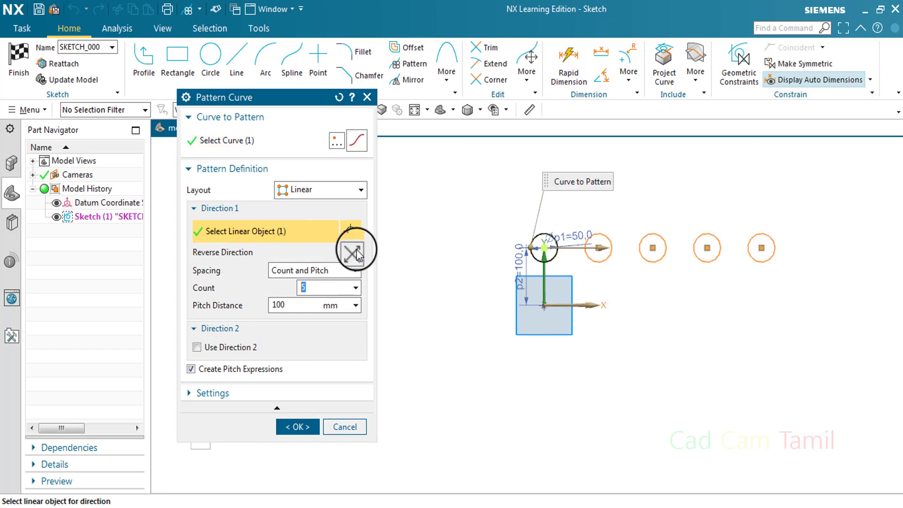
click(545, 283)
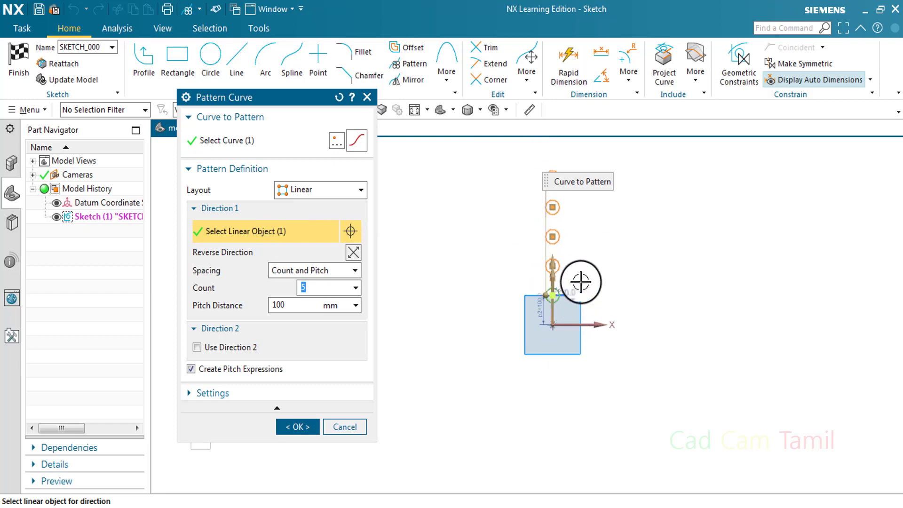
Step: Apply the edited linear pattern of circles along the sketch's Y axis
scroll(564, 202, up, 2)
scroll(545, 313, down, 2)
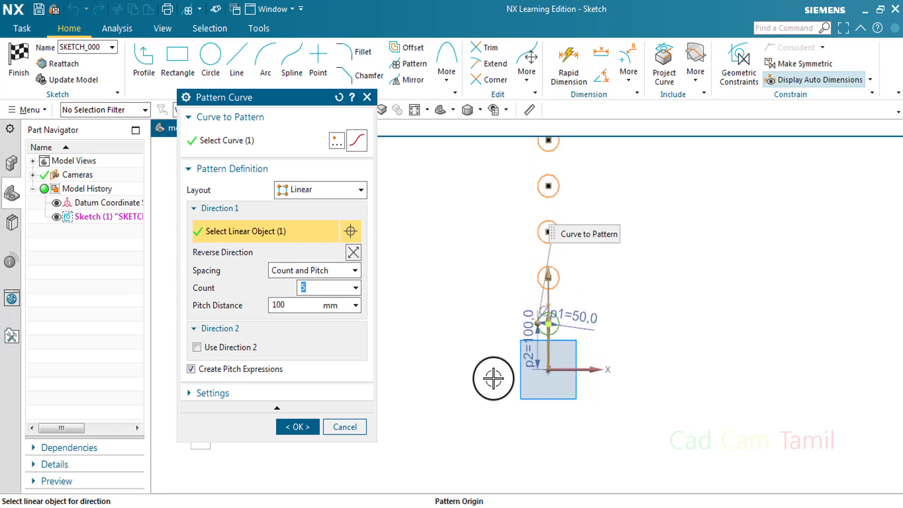
click(303, 426)
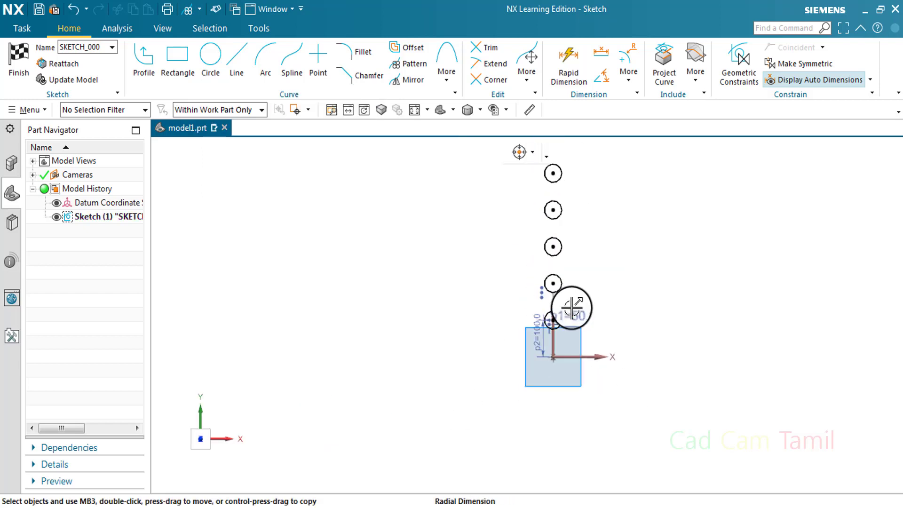
Step: Edit the linear pattern of circles again and reselect its Direction 1 as the sketch's X axis
scroll(581, 277, up, 1)
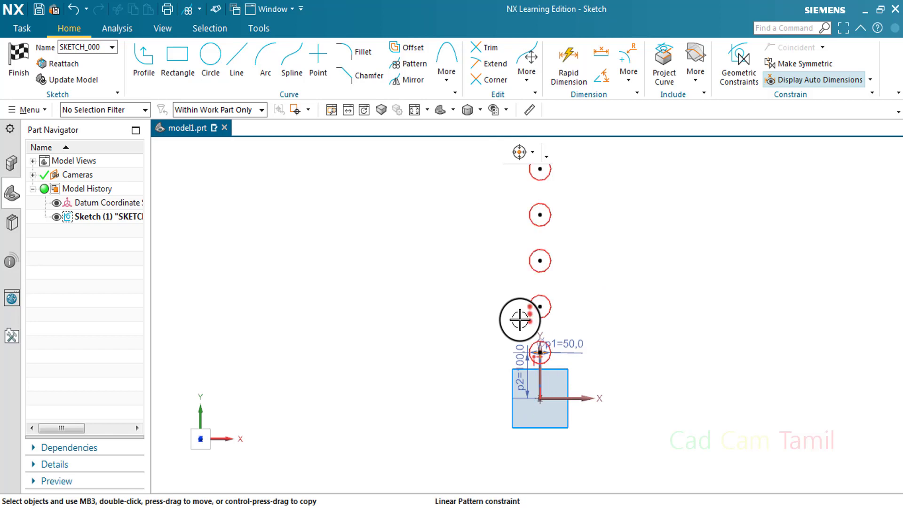
right_click(523, 317)
double_click(532, 305)
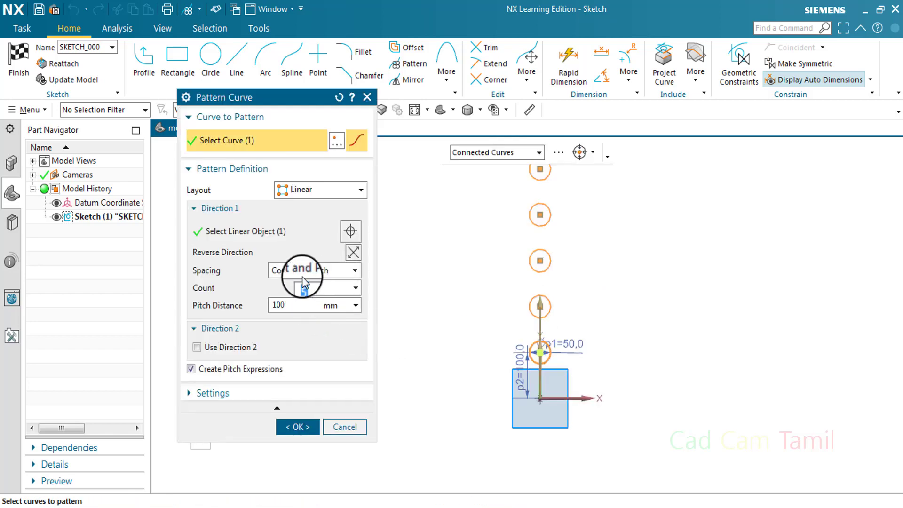
click(242, 231)
click(580, 399)
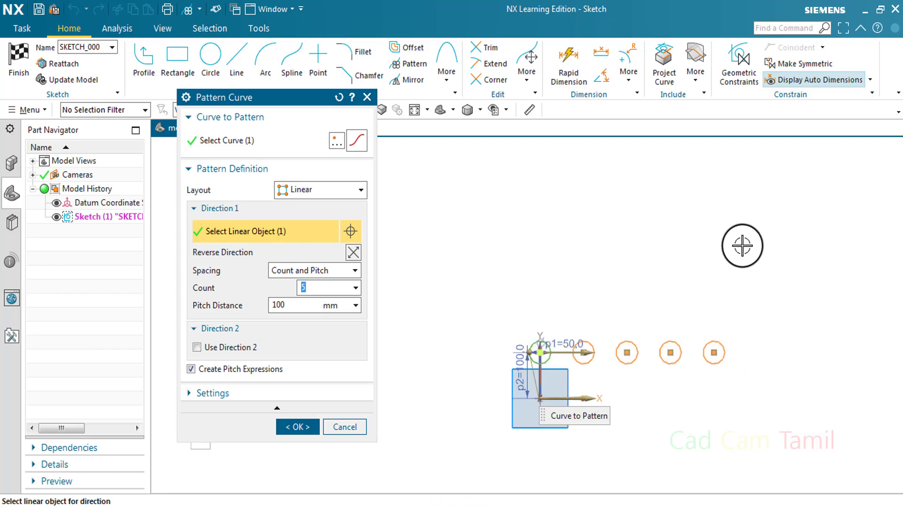
Step: Enable Direction 2 with Count and Pitch spacing and select the sketch's Y axis as its linear object
click(196, 348)
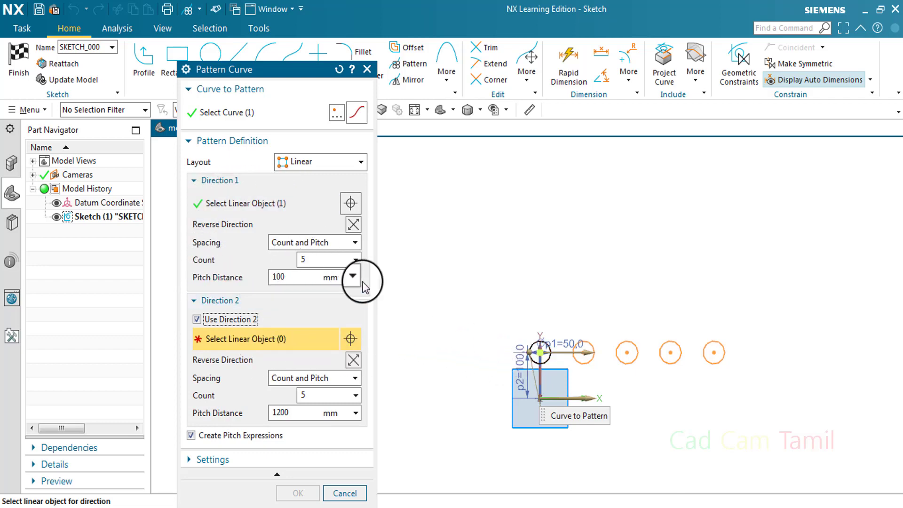
click(319, 242)
click(320, 242)
click(332, 377)
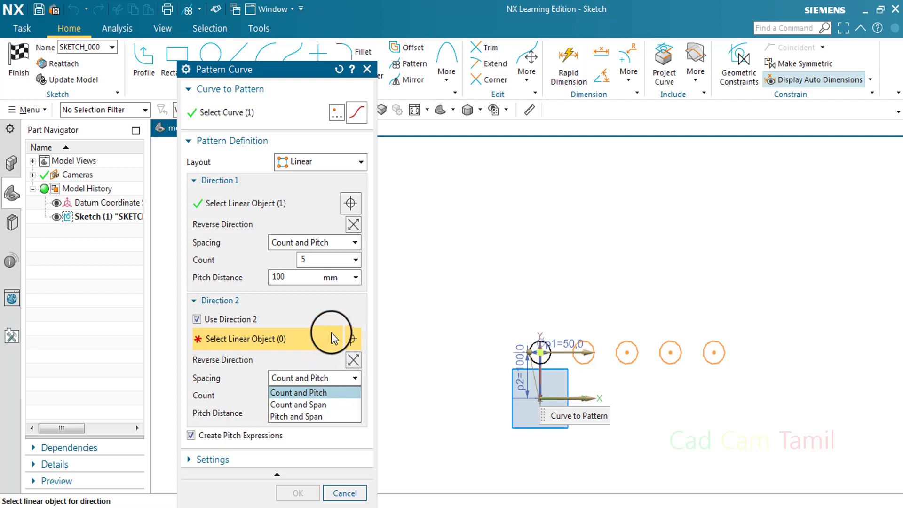
click(342, 389)
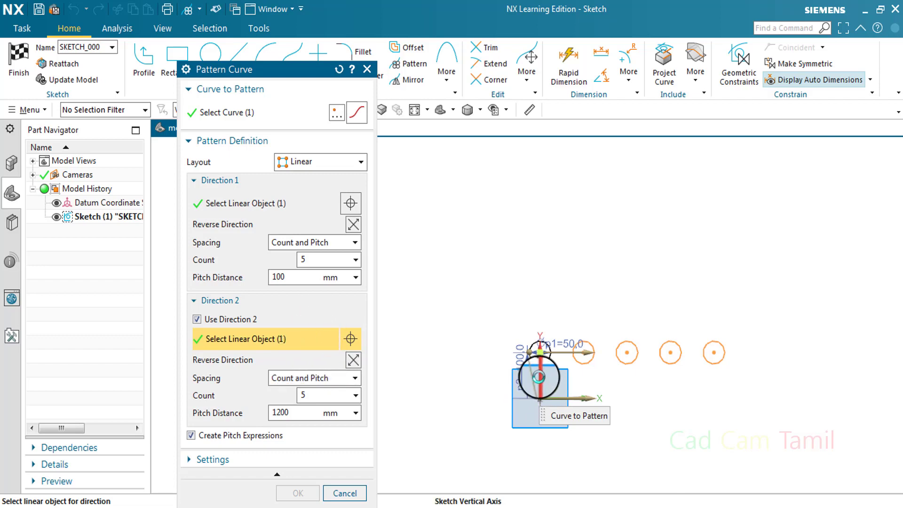
click(539, 383)
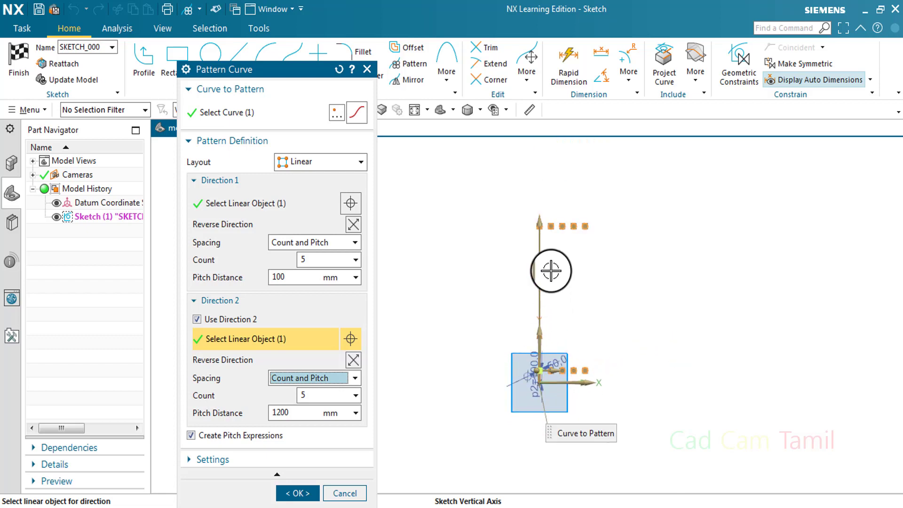
Step: Set the Direction 2 pitch distance to 100 mm and apply the two-direction pattern
drag(541, 219, 540, 340)
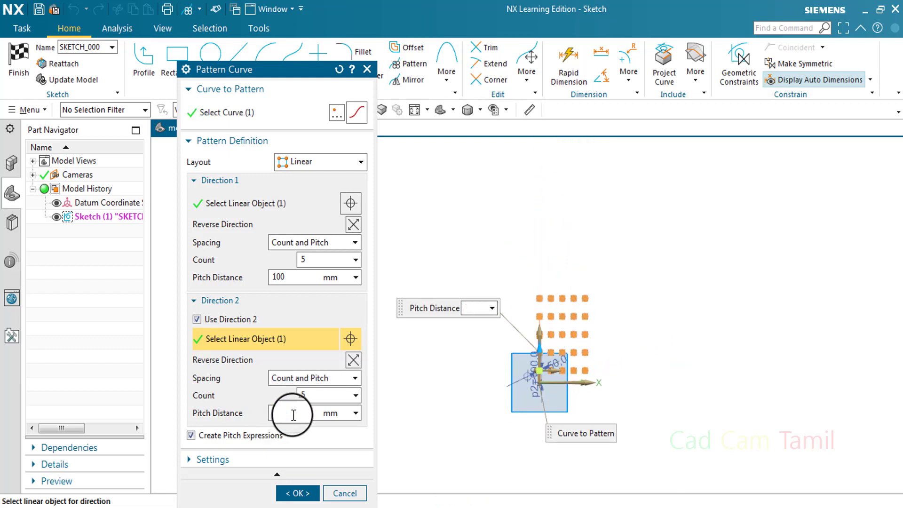
key(Return)
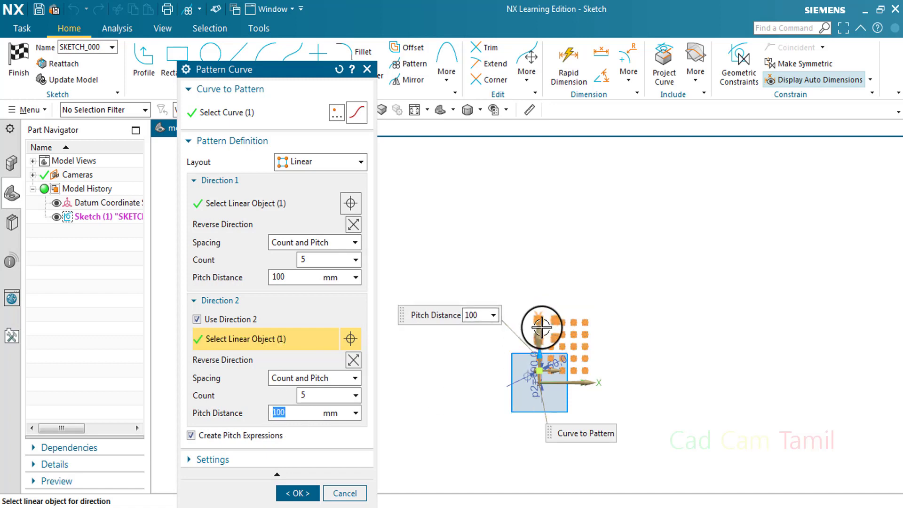
scroll(546, 401, up, 7)
scroll(651, 209, down, 3)
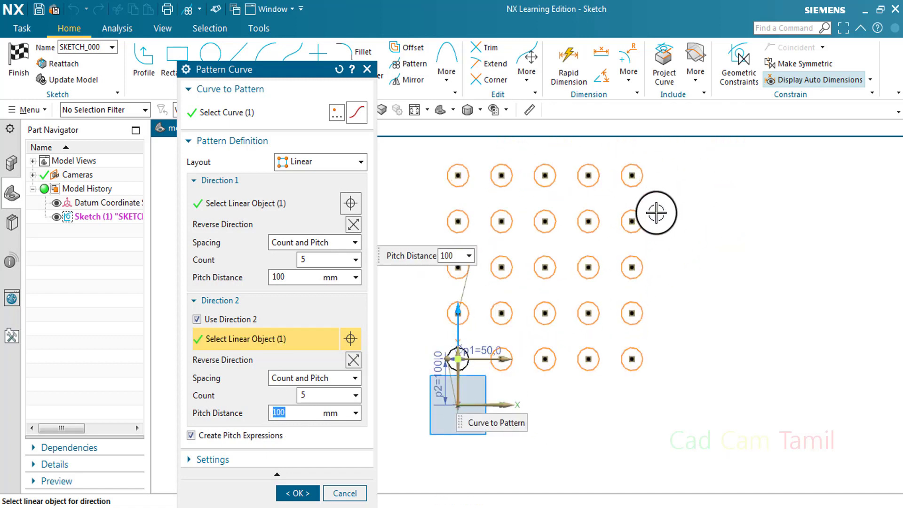
click(297, 494)
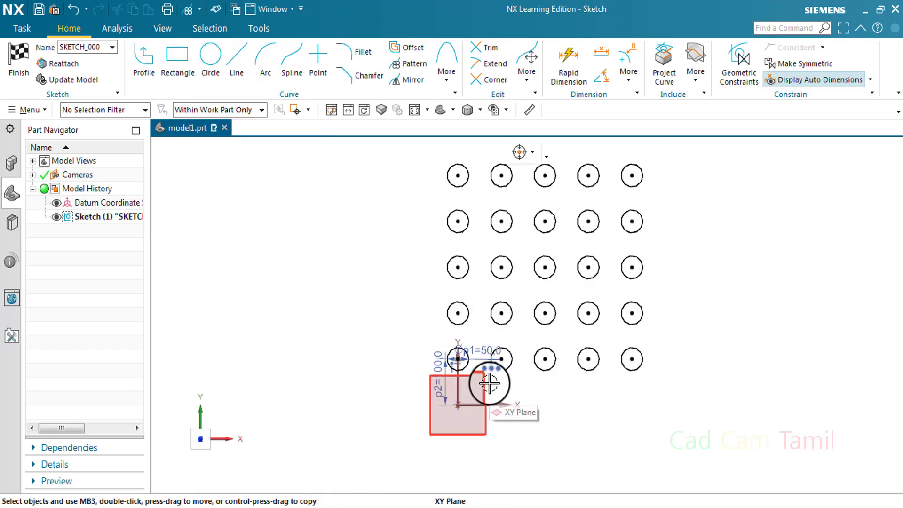
Step: Edit the rectangular pattern, giving Direction 1 Count and Span spacing with a span distance of 350 mm
scroll(490, 380, up, 2)
scroll(489, 380, up, 1)
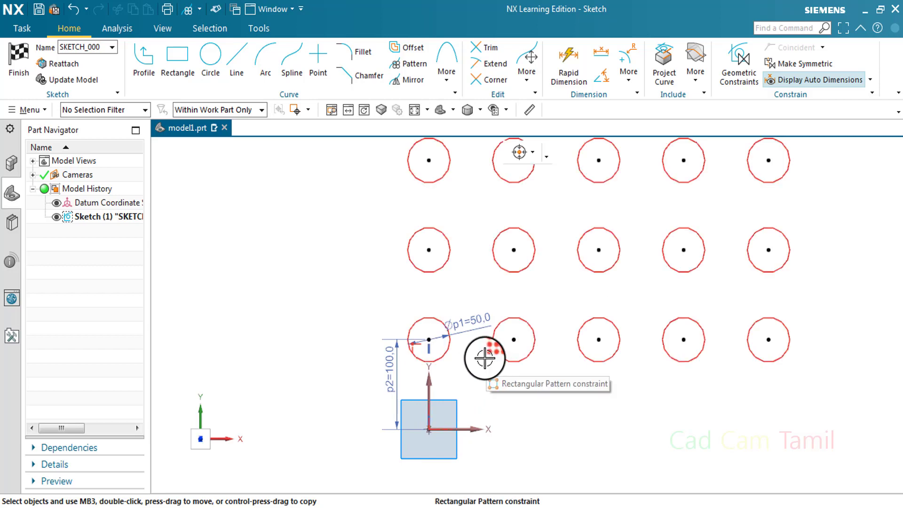
right_click(484, 359)
click(500, 346)
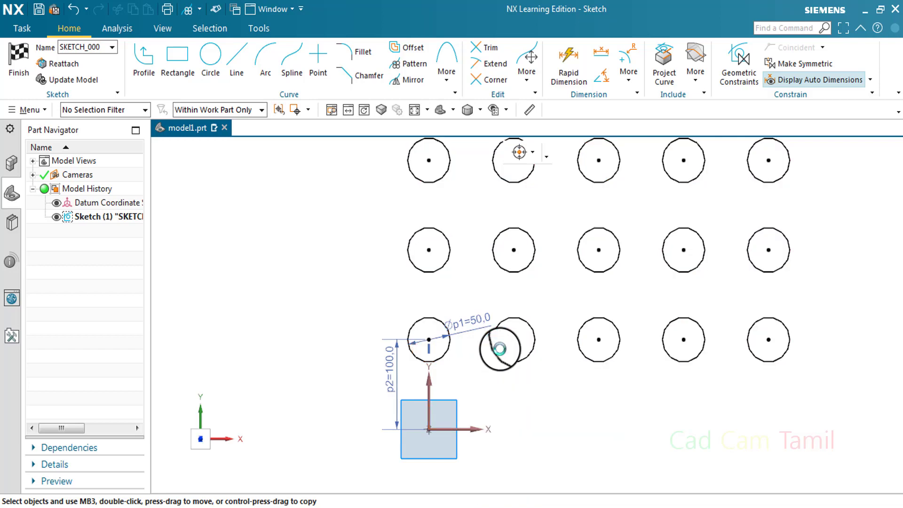
scroll(534, 378, down, 5)
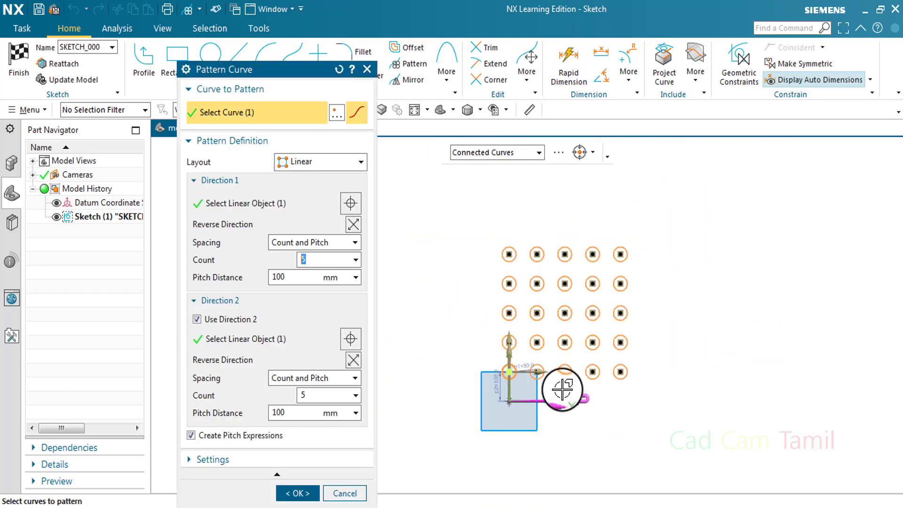
scroll(556, 358, up, 2)
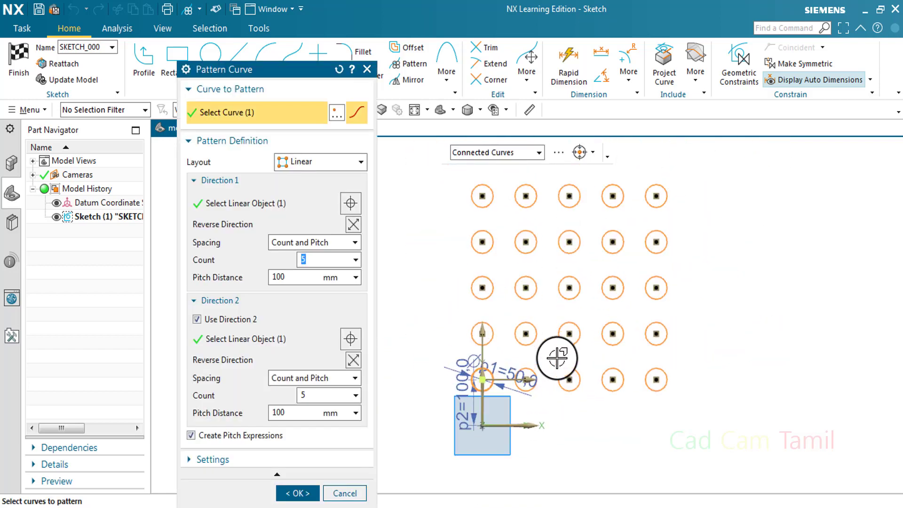
click(309, 243)
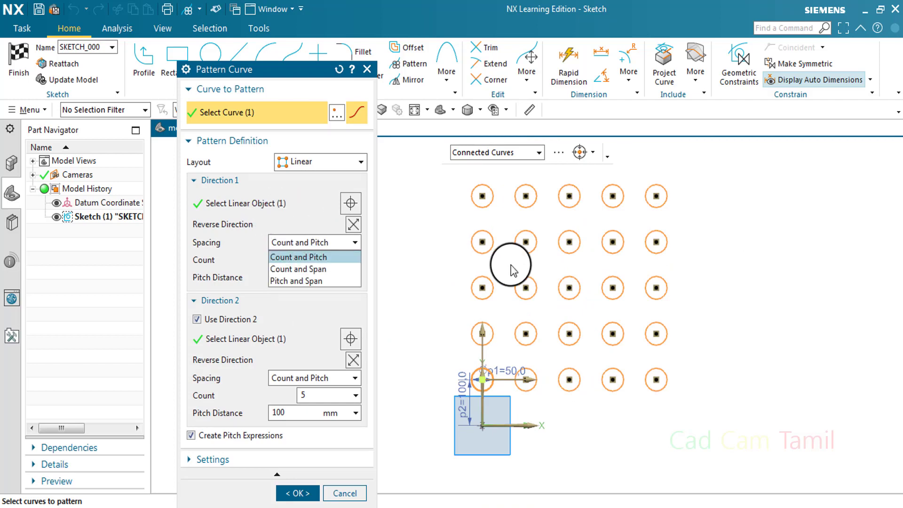
click(322, 272)
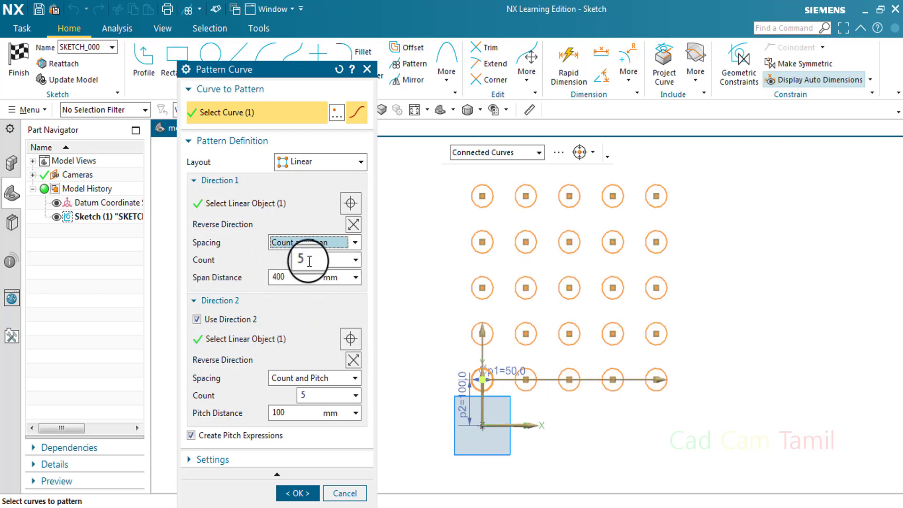
click(289, 278)
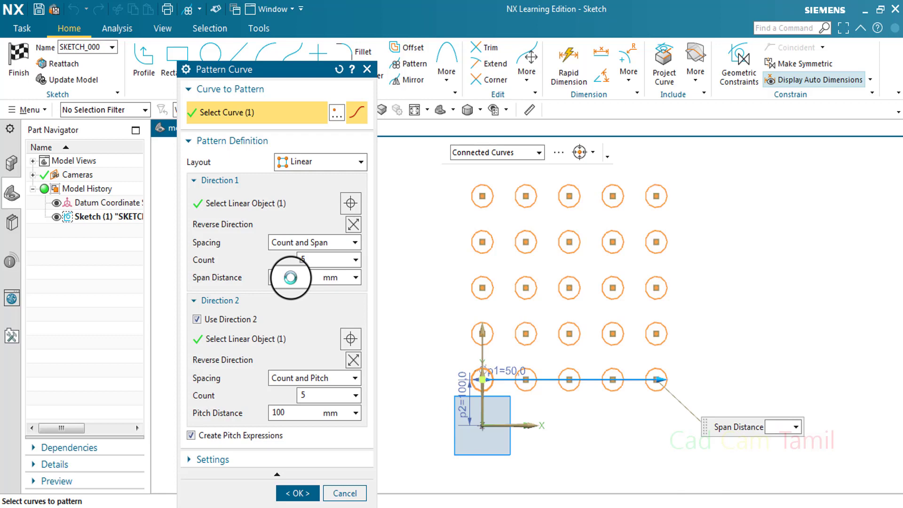
text(350)
key(Return)
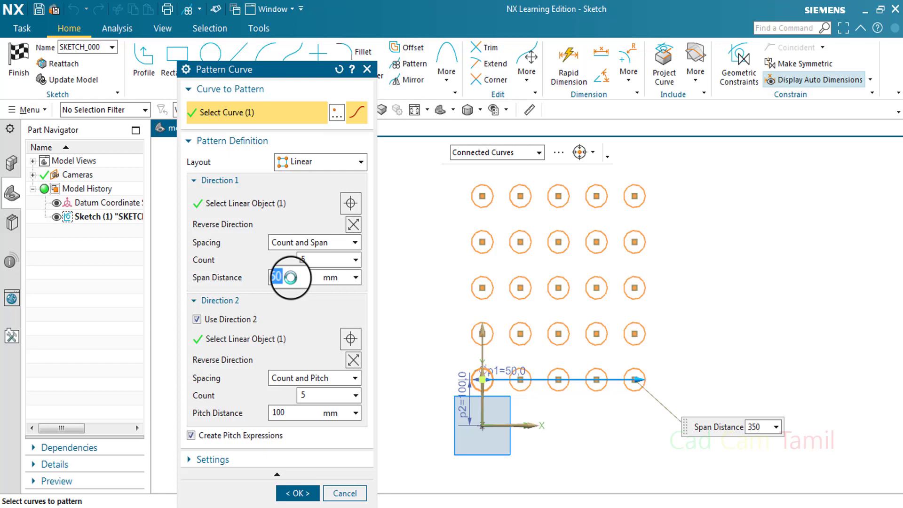
Step: Change Direction 2 to Count and Span spacing with a span distance of 350 mm
click(323, 379)
click(323, 405)
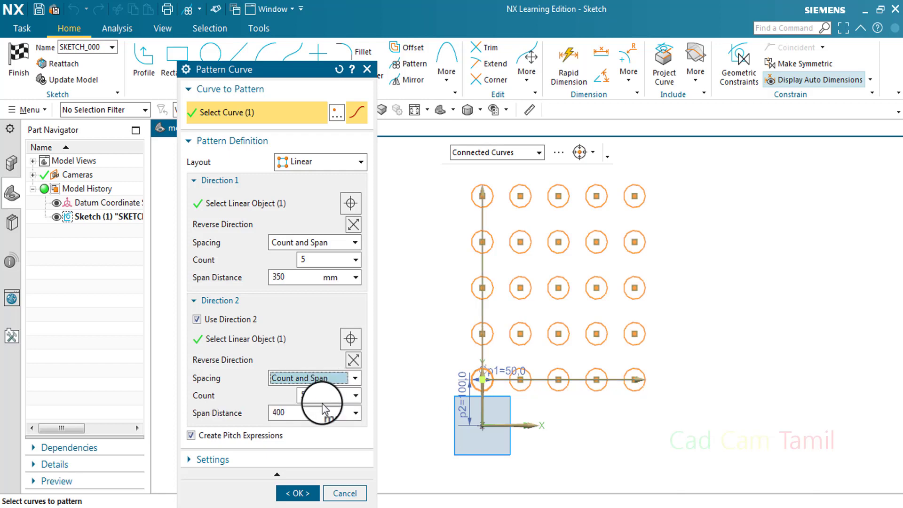
click(294, 413)
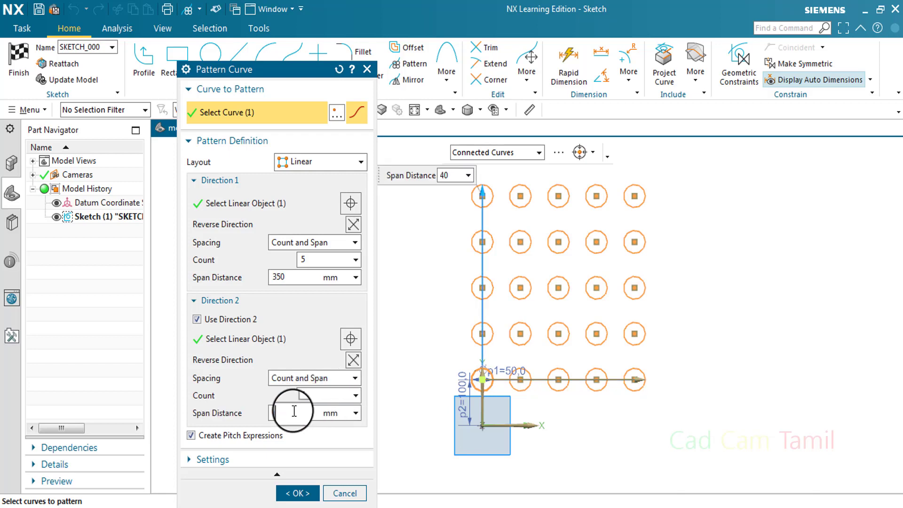
text(350)
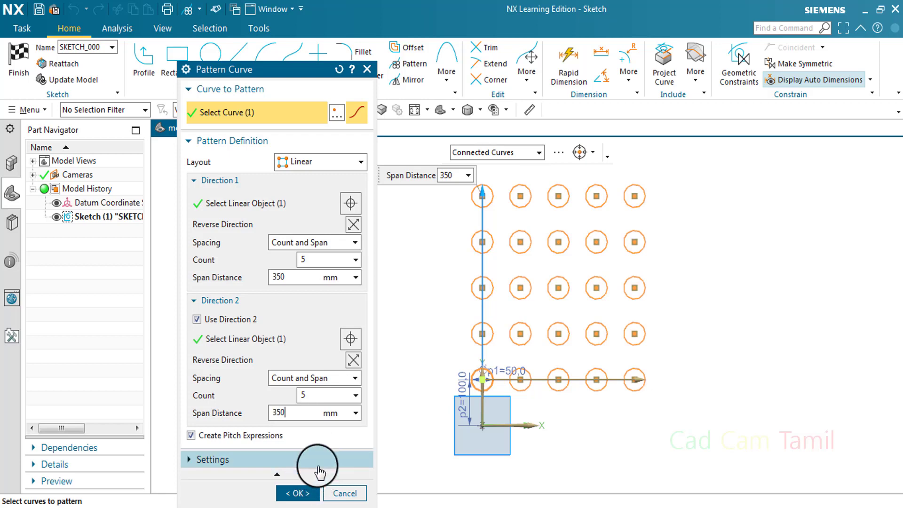
key(Return)
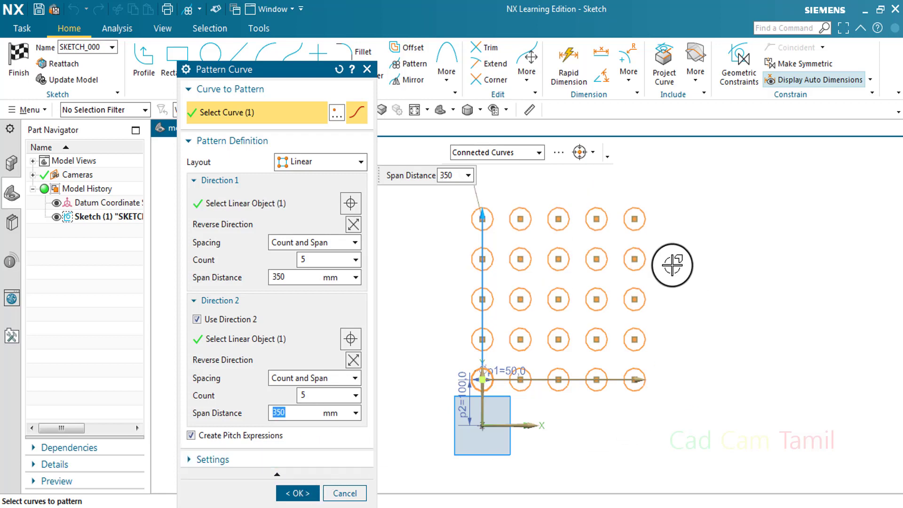
Step: Change Direction 1 to Pitch and Span spacing with a pitch distance of 70 mm
click(331, 244)
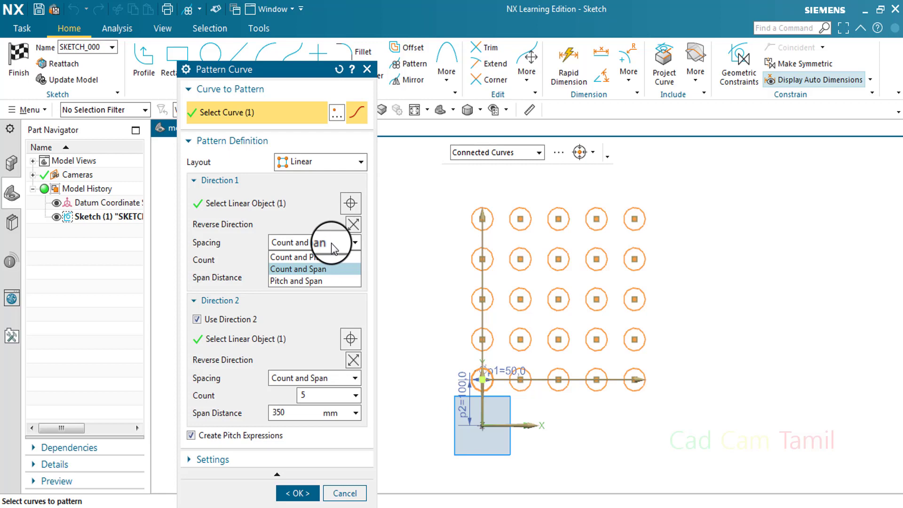
click(323, 281)
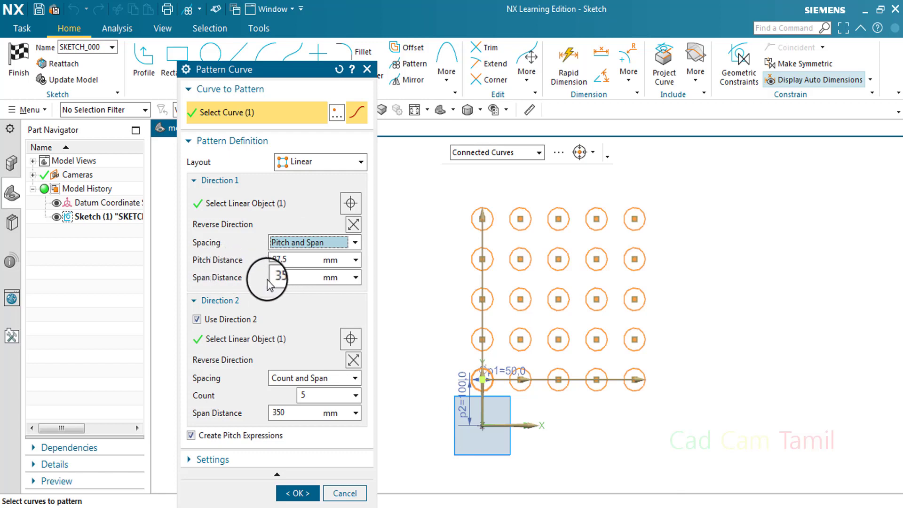
click(290, 260)
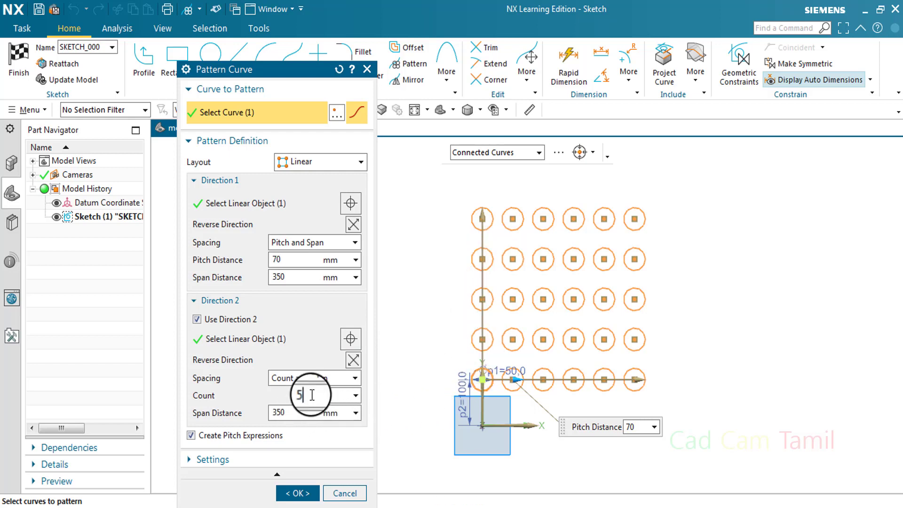
Step: Change Direction 2 to Pitch and Span spacing with a 70 mm pitch distance, and apply the pattern
click(322, 379)
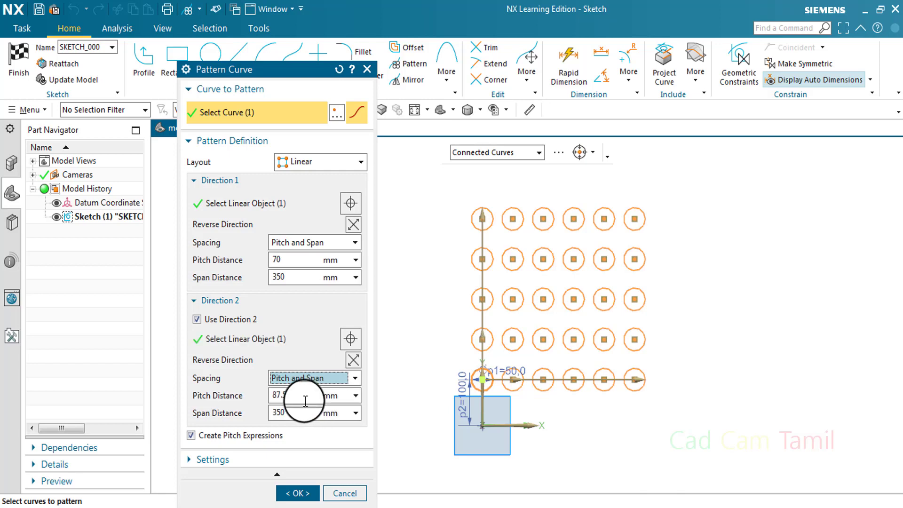
click(291, 396)
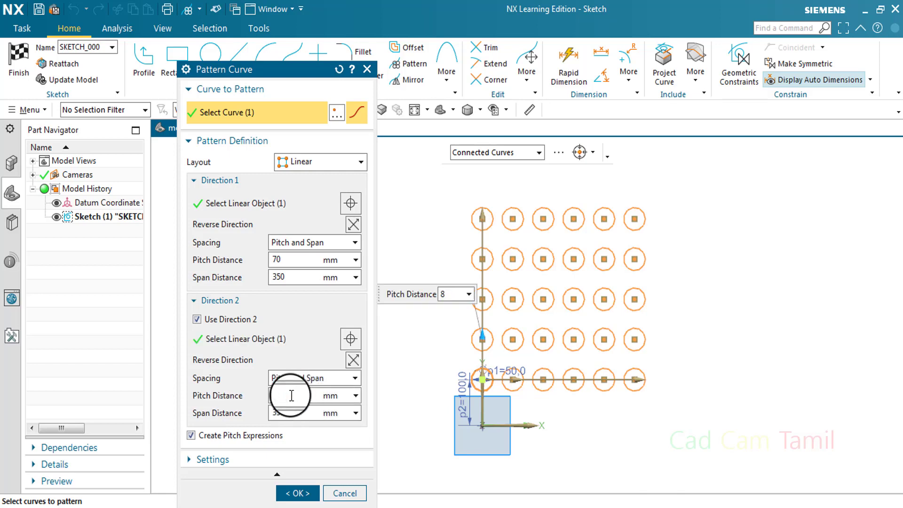
key(Return)
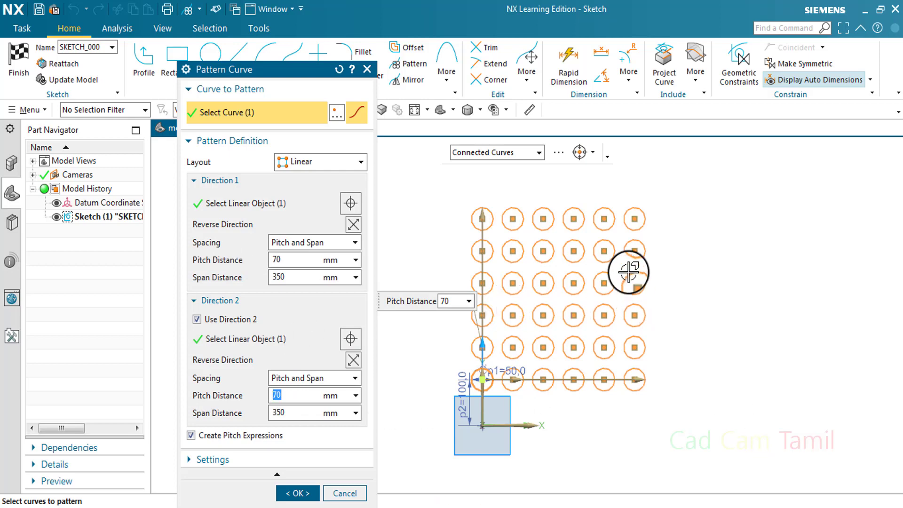
click(292, 493)
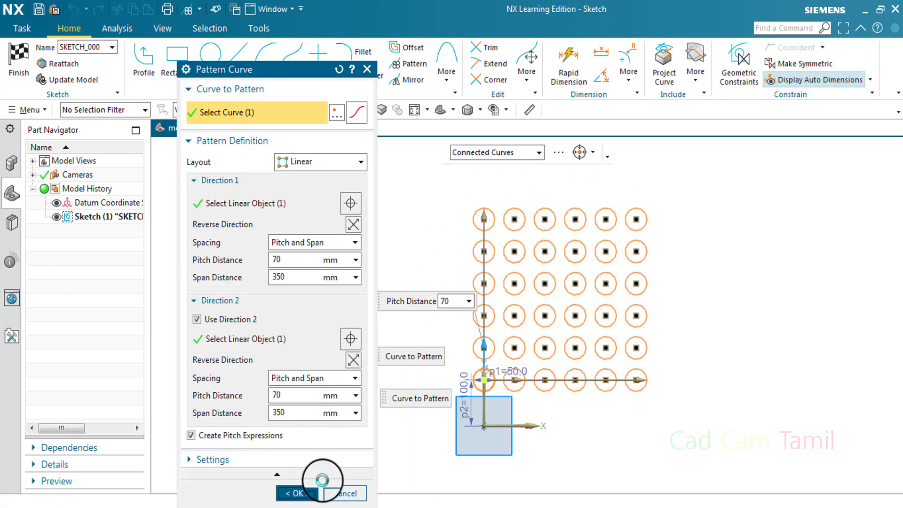
scroll(493, 388, up, 1)
scroll(494, 389, down, 1)
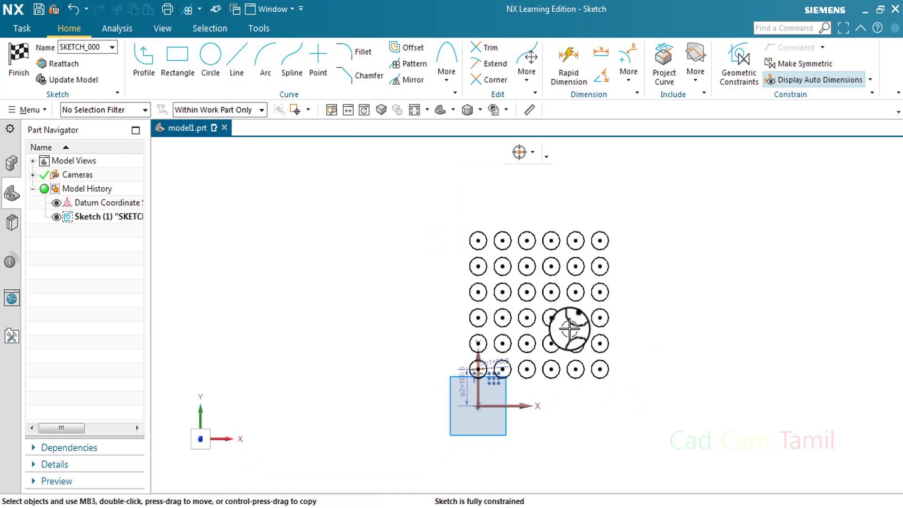
double_click(492, 379)
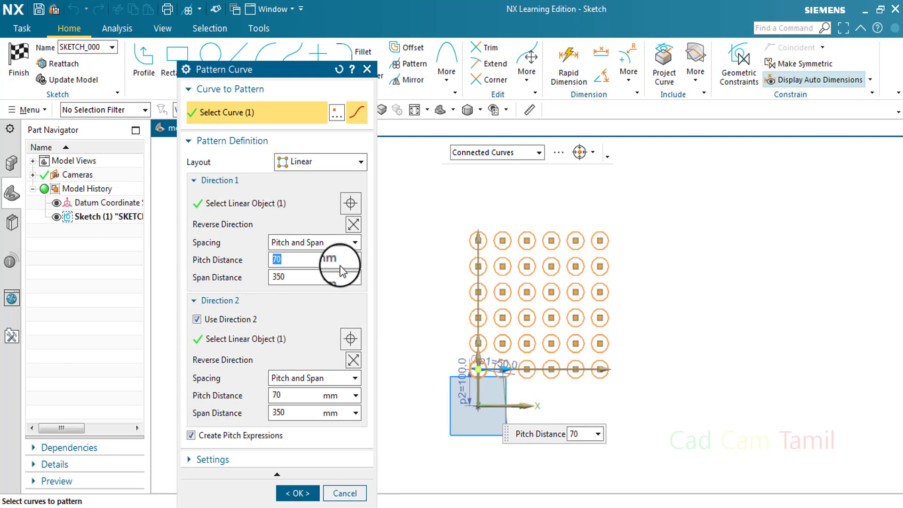
click(196, 320)
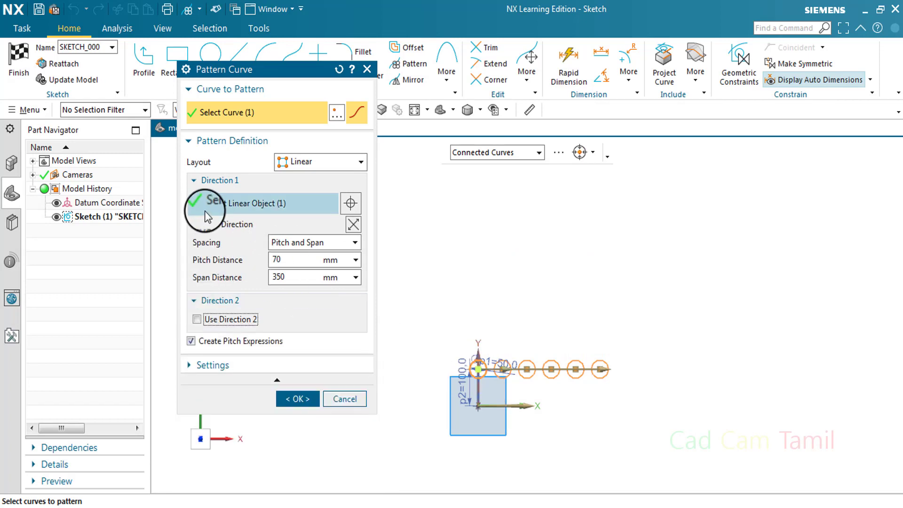
click(345, 399)
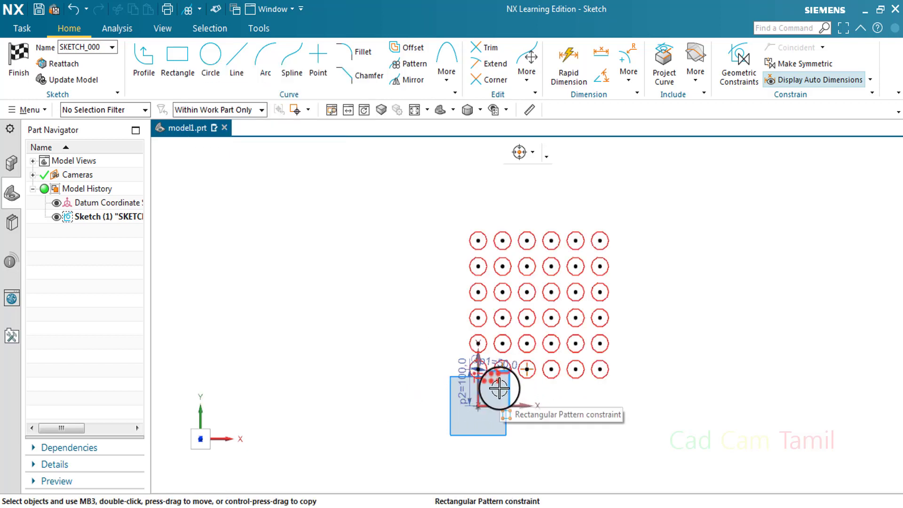
Step: Delete the rectangular pattern constraint from the circle grid, and undo the deletion
right_click(494, 382)
key(Delete)
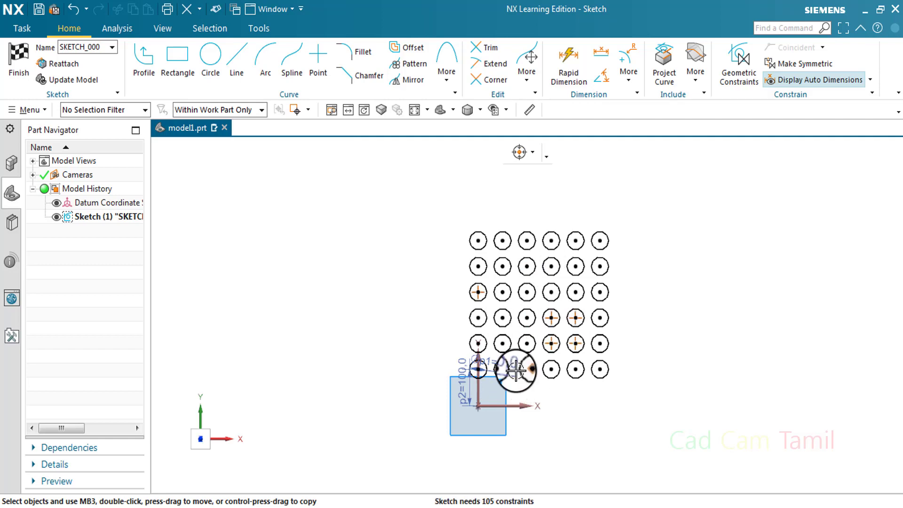
scroll(512, 388, up, 3)
scroll(525, 401, down, 2)
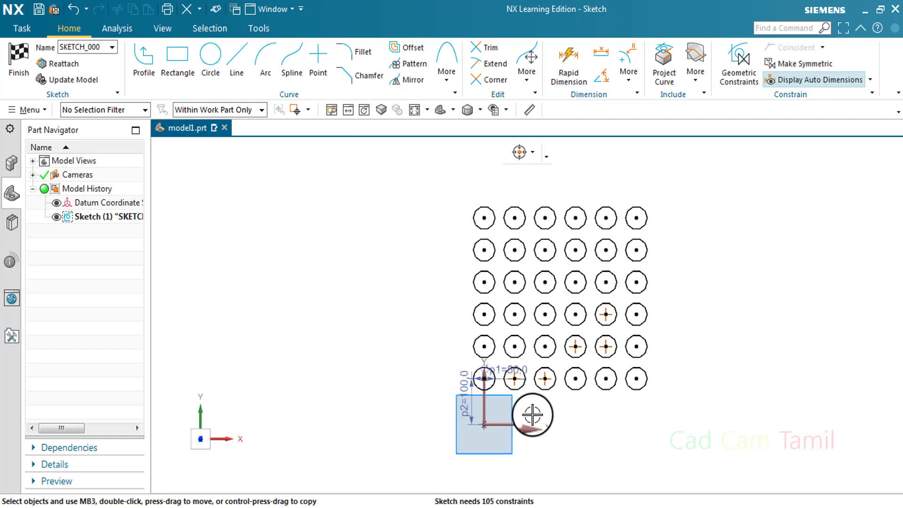
scroll(498, 397, up, 4)
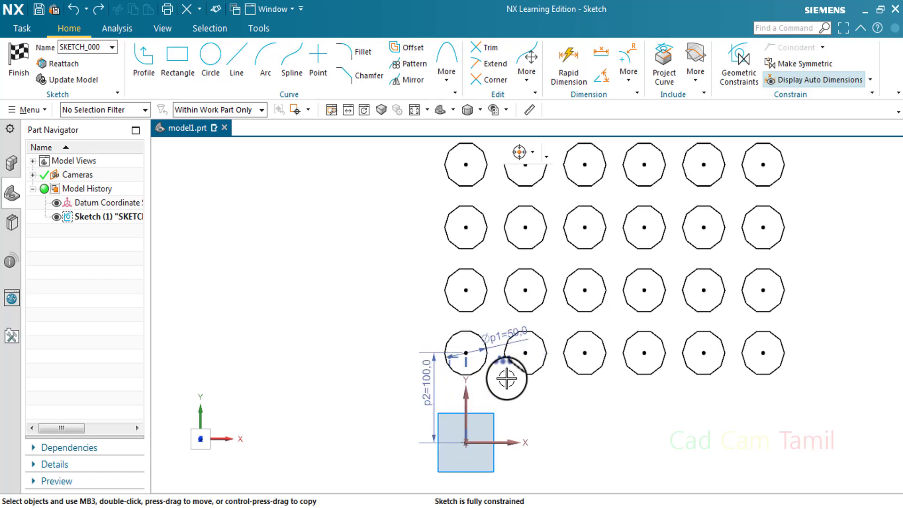
Step: Remove the rectangular pattern constraint again, and undo back to the single original circle
scroll(506, 374, down, 1)
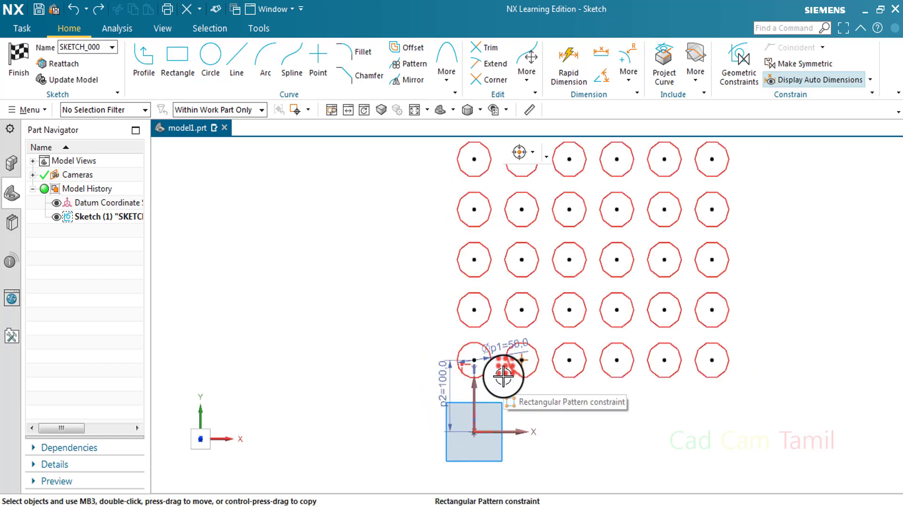
right_click(512, 376)
key(Escape)
scroll(524, 366, down, 4)
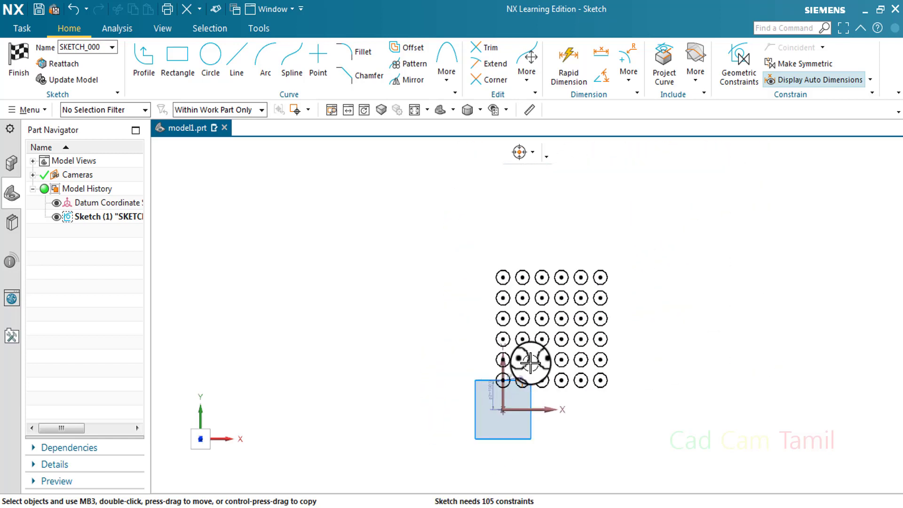
scroll(504, 281, up, 4)
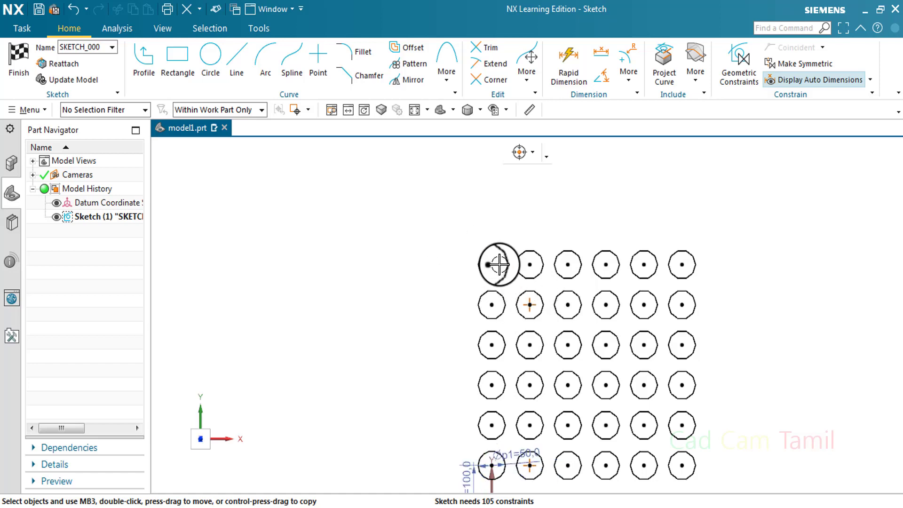
scroll(519, 287, down, 1)
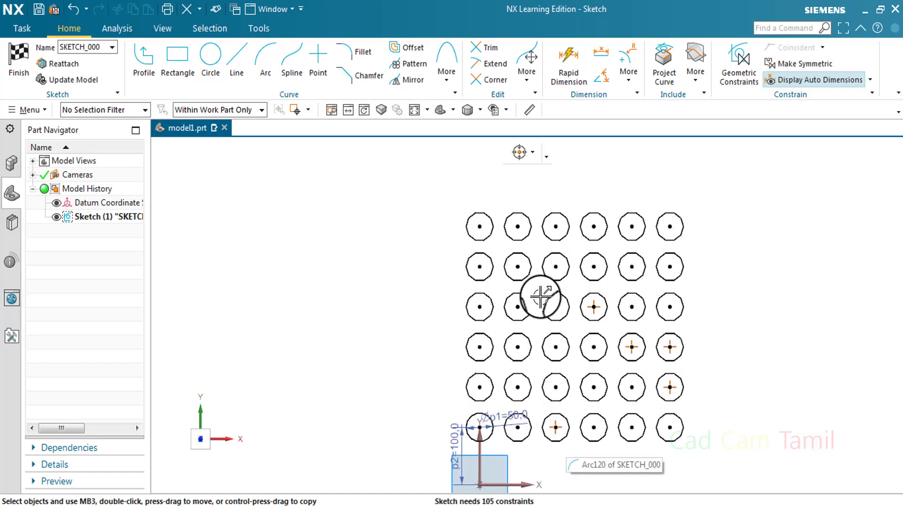
key(ctrl+z)
scroll(490, 288, down, 3)
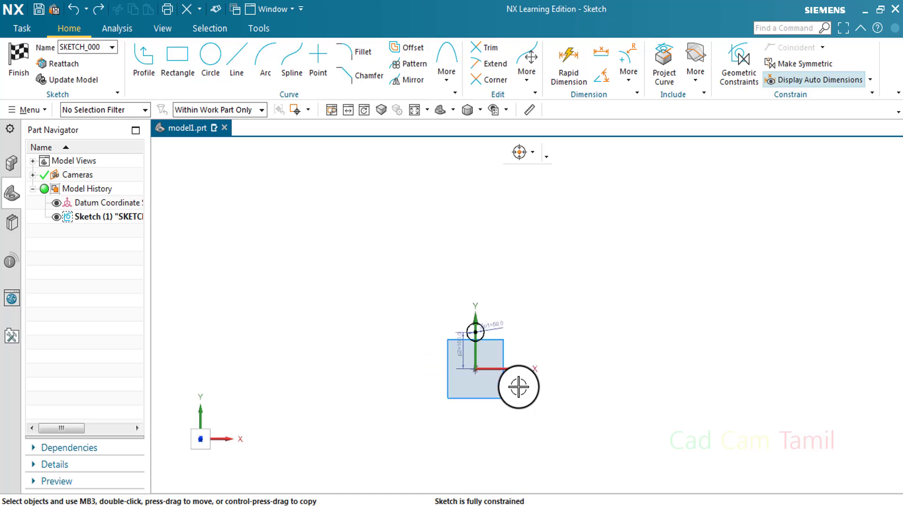
Step: Start a linear curve pattern with Direction 2 enabled and select the circle as the curve to pattern
scroll(518, 386, up, 3)
click(414, 69)
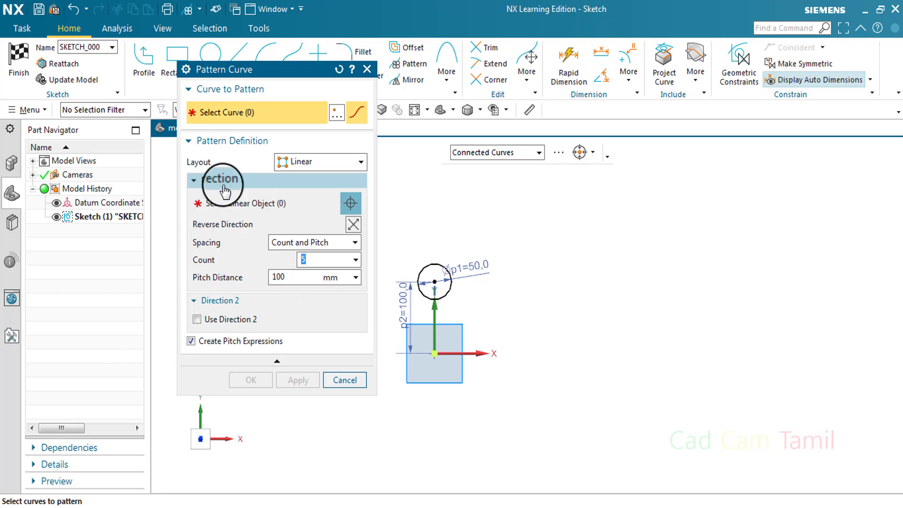
click(201, 320)
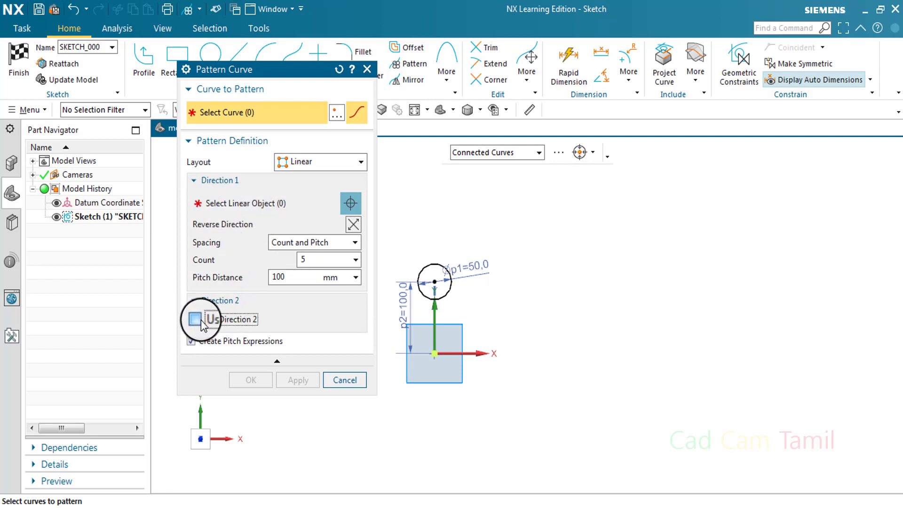
click(251, 115)
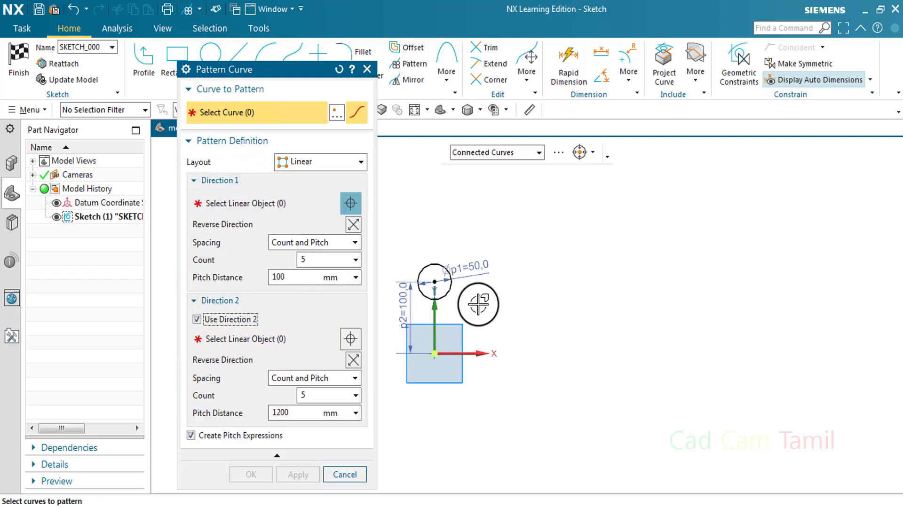
click(436, 297)
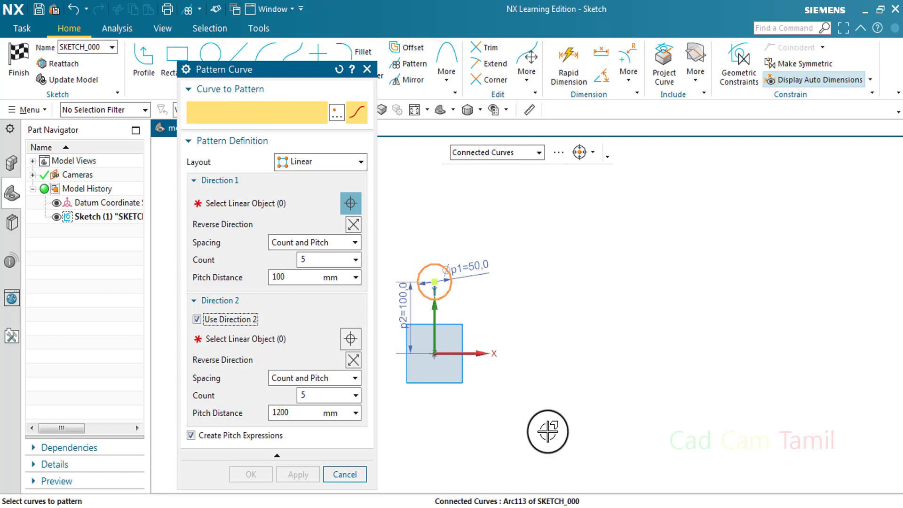
Step: Assign the sketch X axis to Direction 1 and the Y axis to Direction 2 of the pattern
click(228, 206)
click(471, 353)
scroll(594, 361, down, 2)
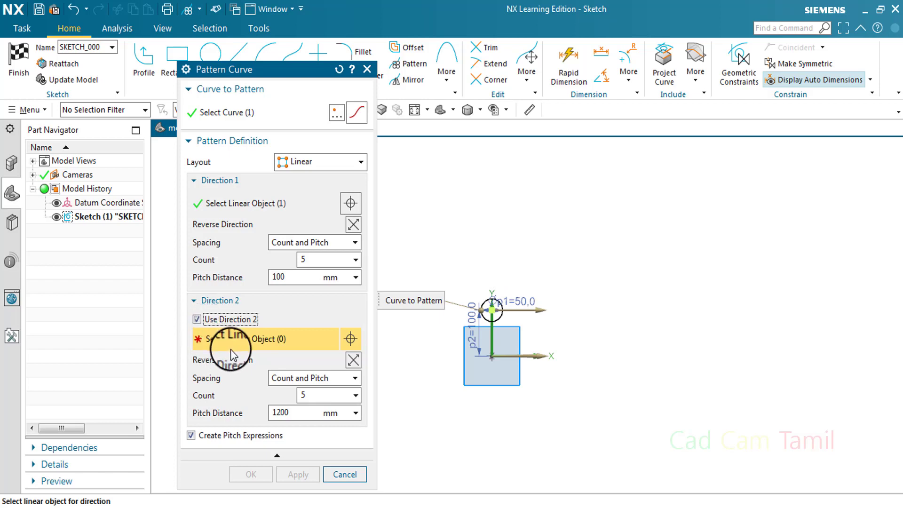
click(492, 331)
scroll(572, 350, down, 3)
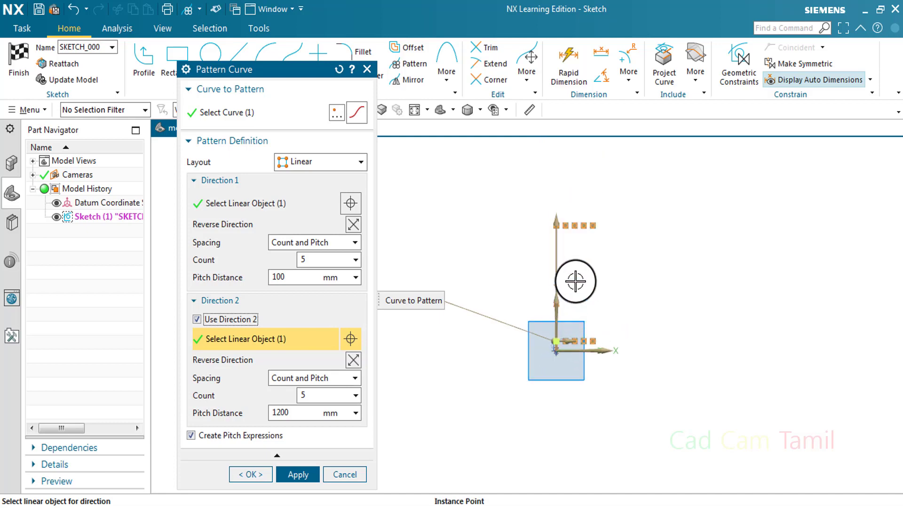
Step: Reduce the Direction 2 pitch distance to 150 mm, apply the pattern and close the command
drag(557, 217, 574, 318)
scroll(619, 326, down, 1)
scroll(620, 326, up, 3)
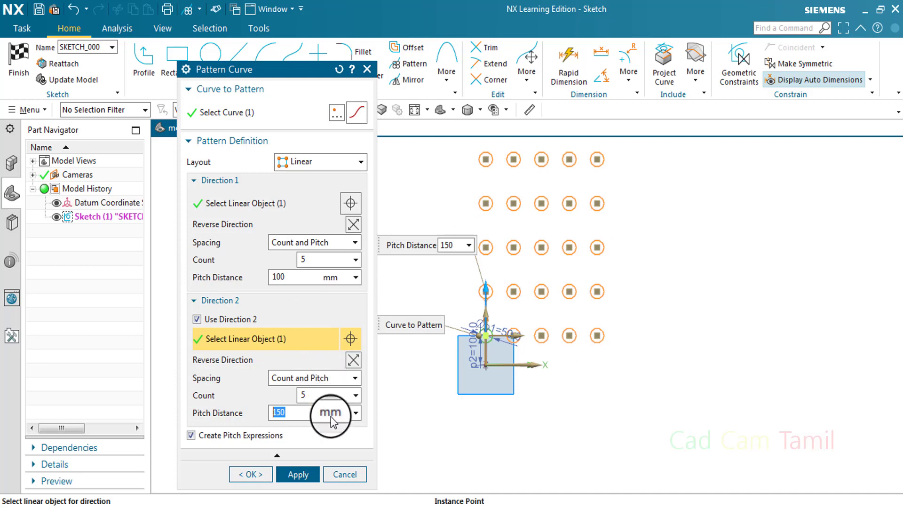
click(301, 478)
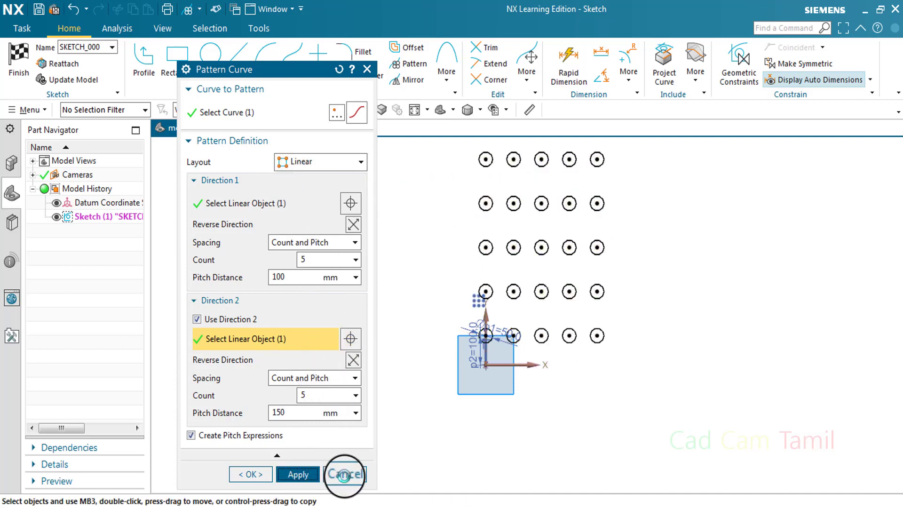
click(345, 474)
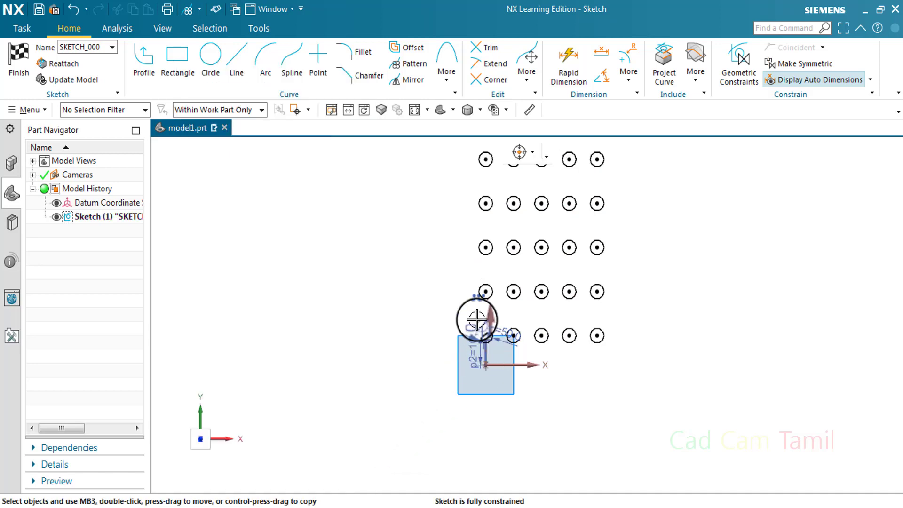
Step: Edit the rectangular pattern with Create Pitch Expressions off, set the Direction 1 count to 6, and re-enable pitch expressions
right_click(467, 301)
click(477, 288)
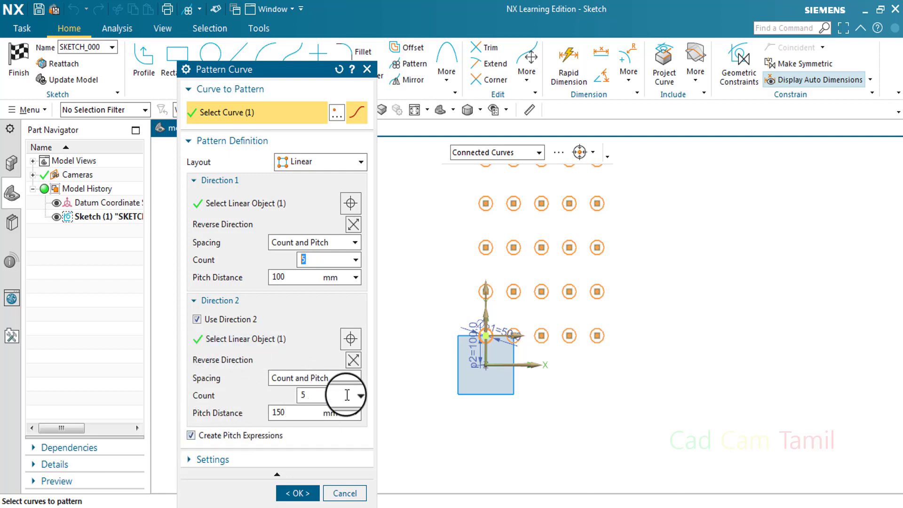
click(191, 434)
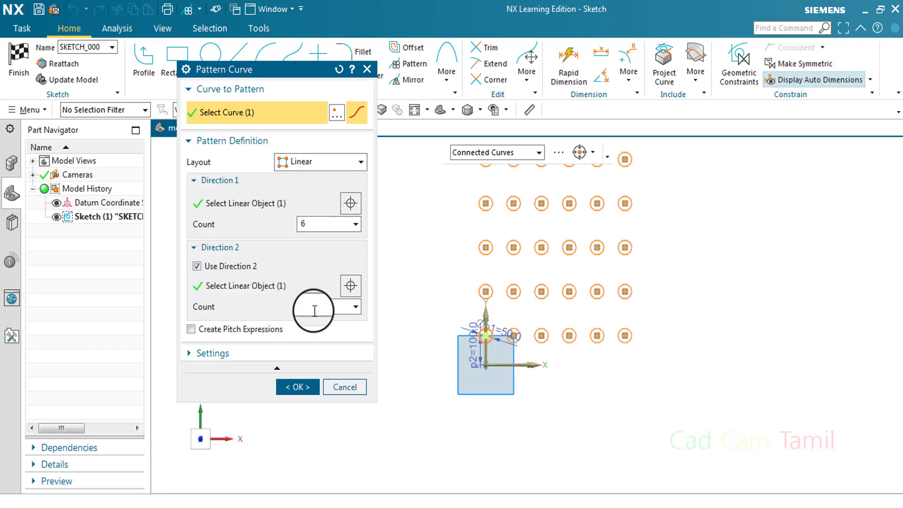
mouse_move(647, 312)
middle_down()
mouse_move(655, 222)
mouse_move(643, 258)
middle_up()
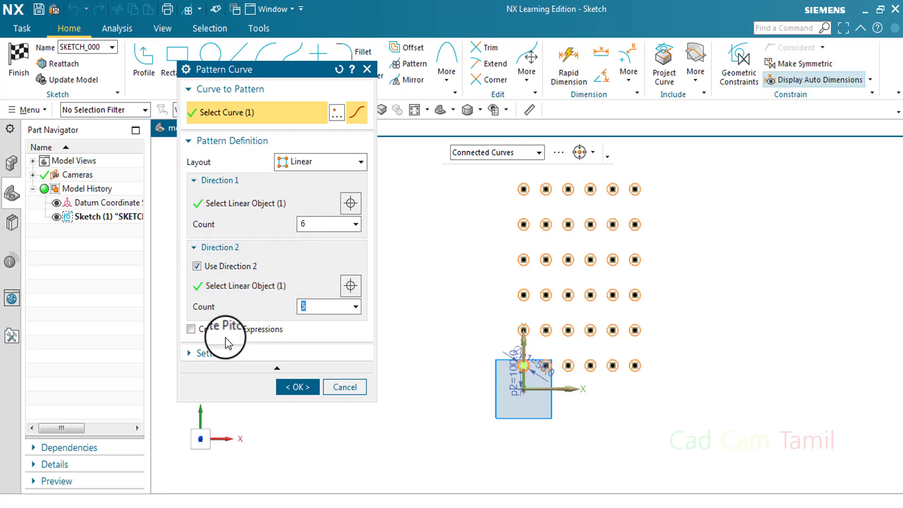
click(191, 329)
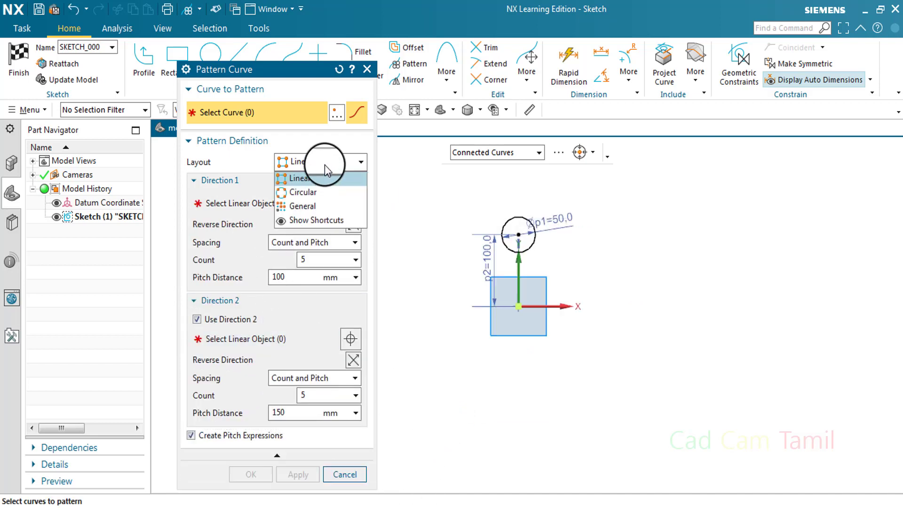
Step: Switch the curve pattern layout to Circular, collapse the dialog's main sections and reposition the dialog
click(317, 192)
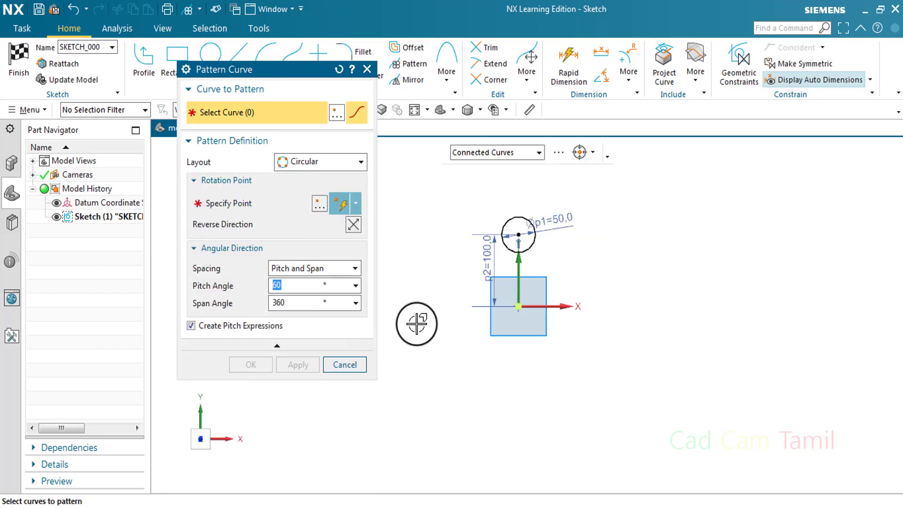
click(248, 90)
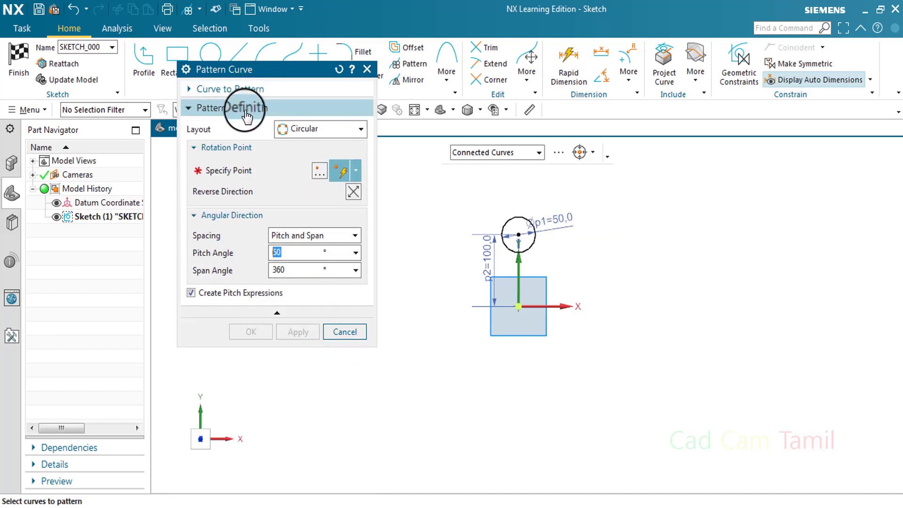
click(240, 102)
drag(256, 69, 271, 145)
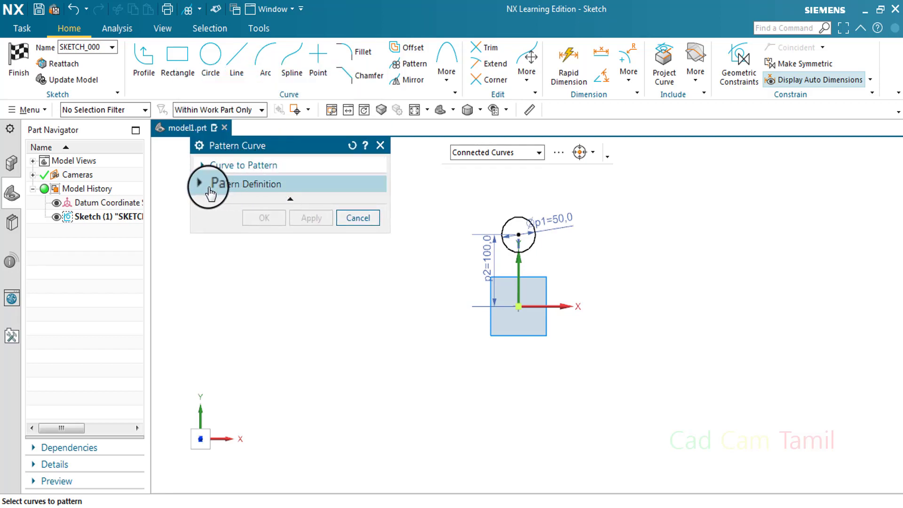
Step: Expand the Curve to Pattern and Pattern Definition sections, and collapse the Angular Direction settings
click(257, 166)
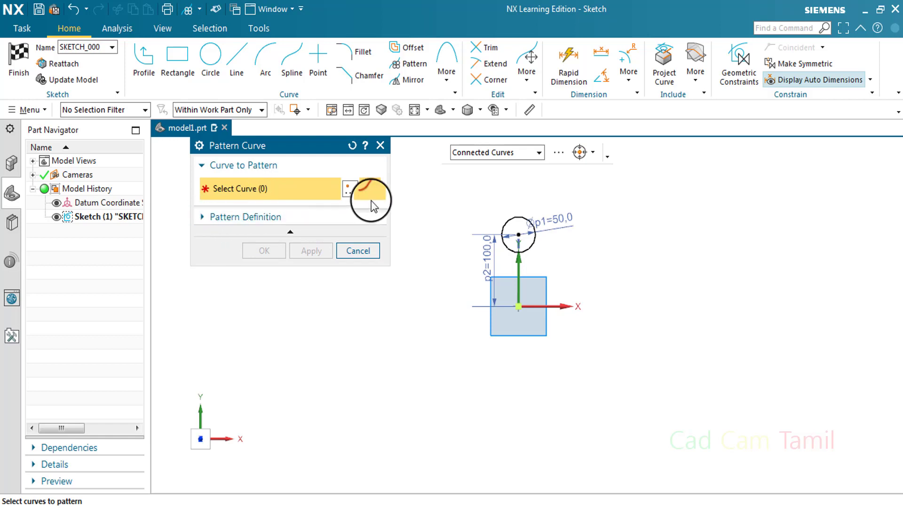
click(256, 216)
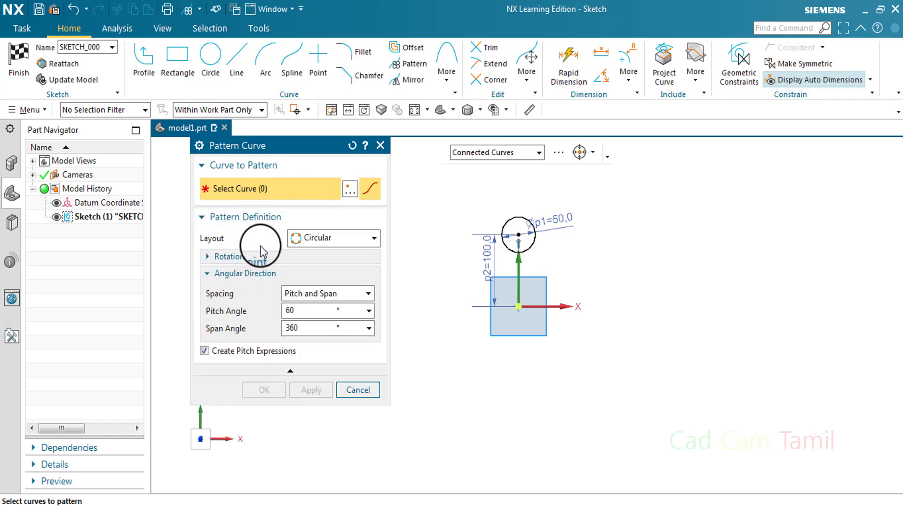
click(239, 275)
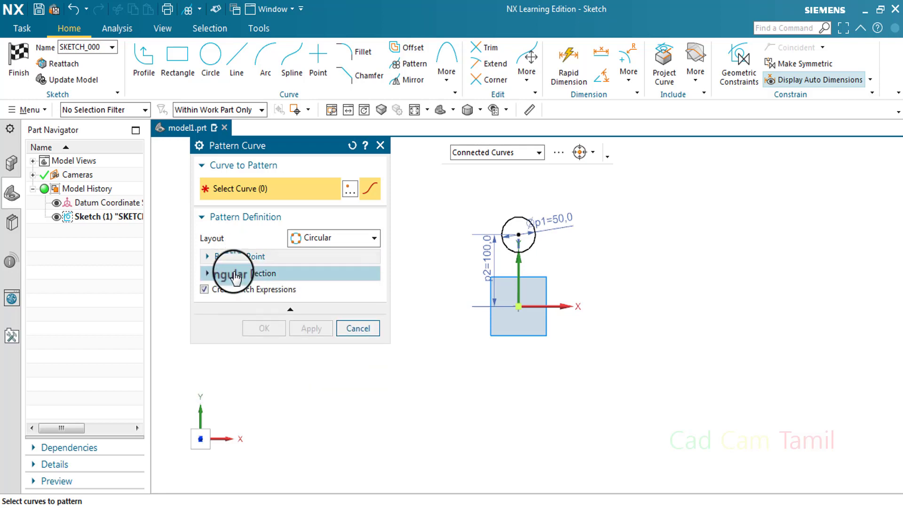
Step: Expand the Rotation Point settings, select the circle as the curve to pattern and specify the sketch origin as rotation point
click(231, 257)
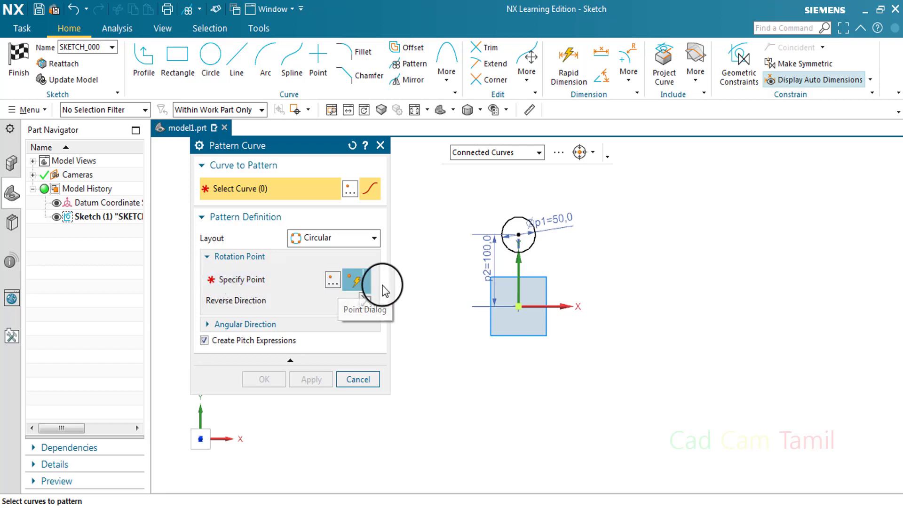
click(369, 280)
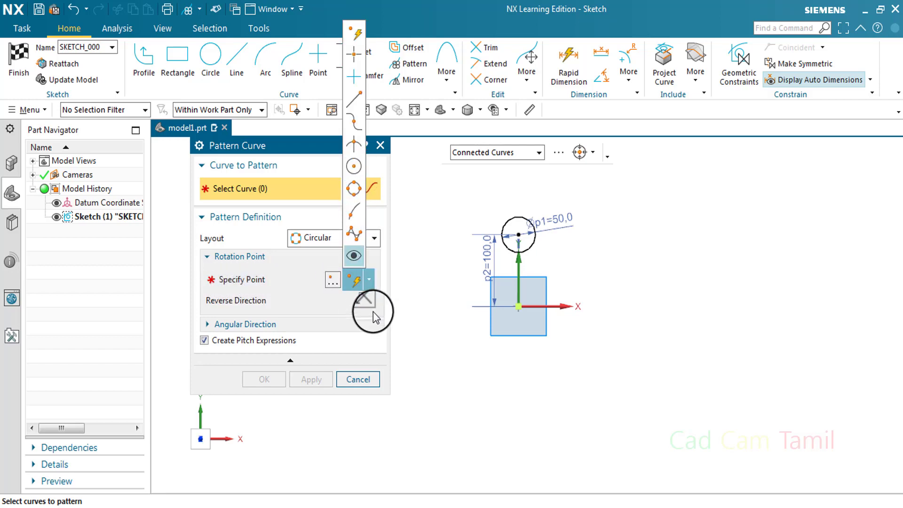
click(238, 279)
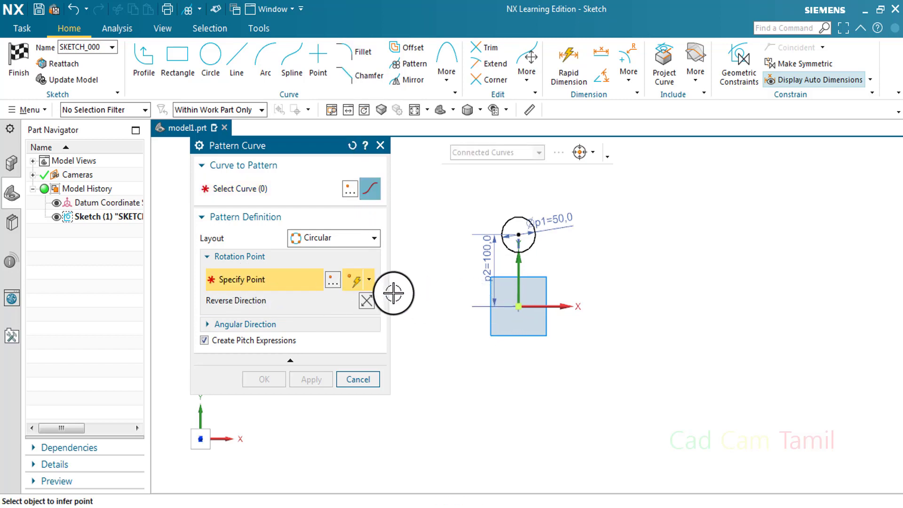
click(519, 307)
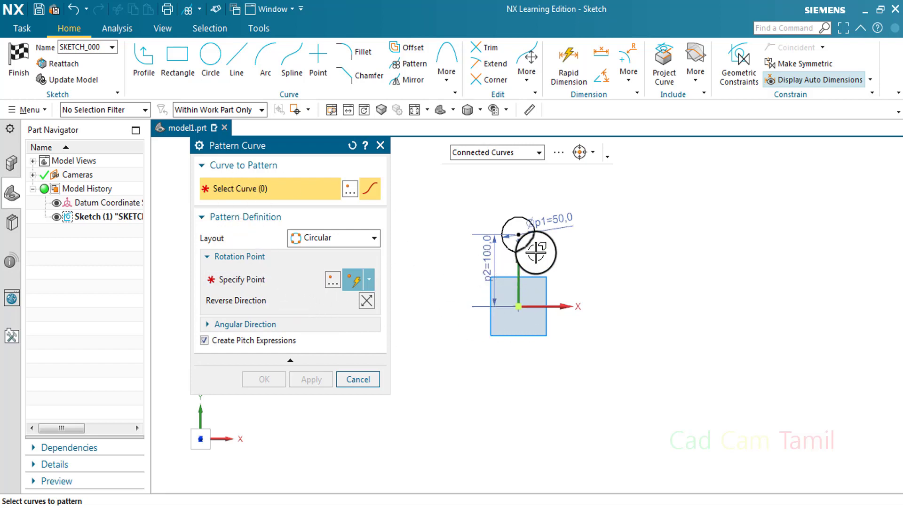
click(533, 247)
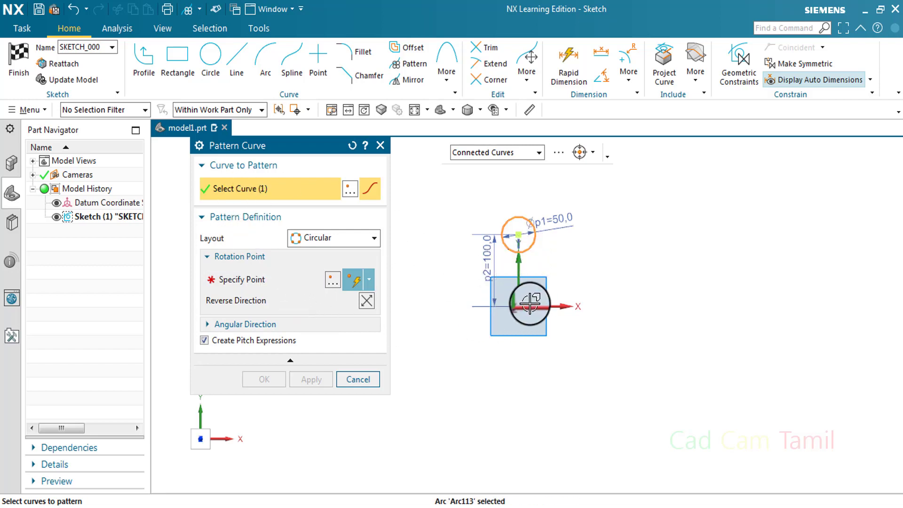
click(250, 280)
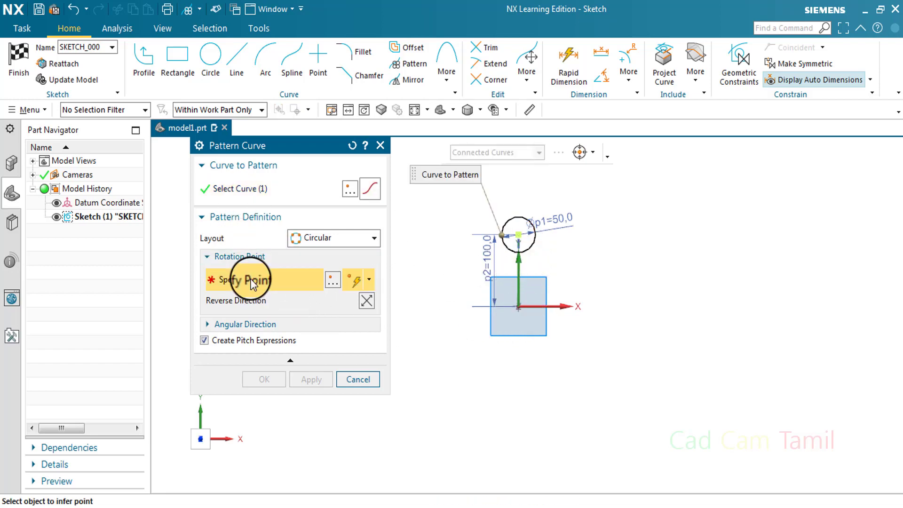
click(519, 307)
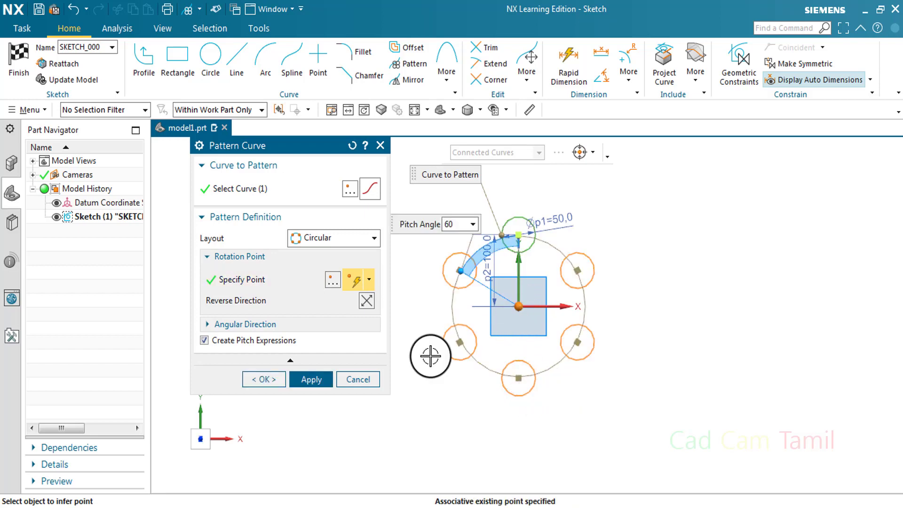
Step: Flip the rotation direction of the circular pattern back and forth
click(371, 304)
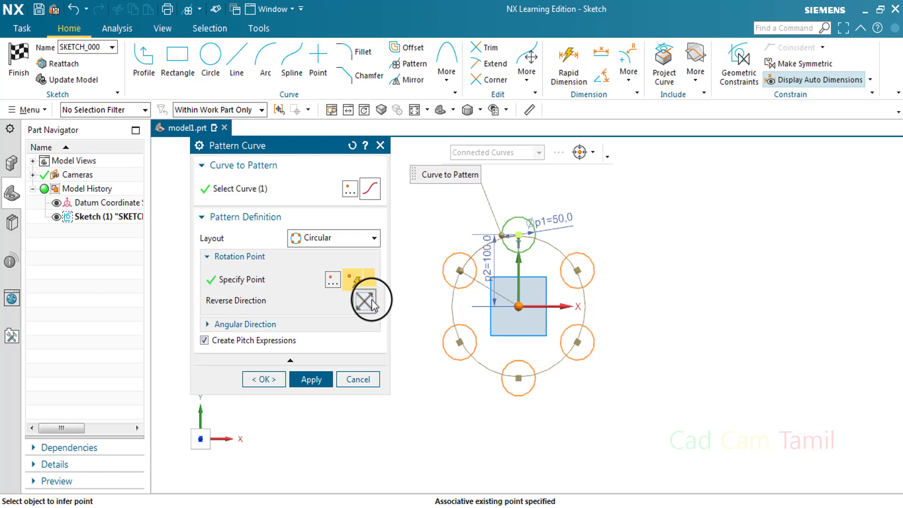
click(371, 300)
click(372, 300)
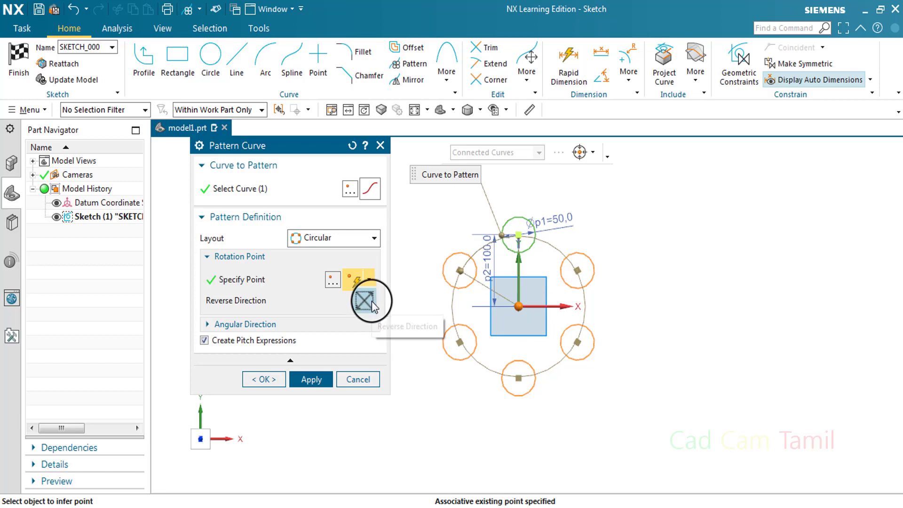
Step: Expand the Angular Direction settings and choose Count and Pitch spacing with a count of 8 and a 30° pitch angle
click(230, 325)
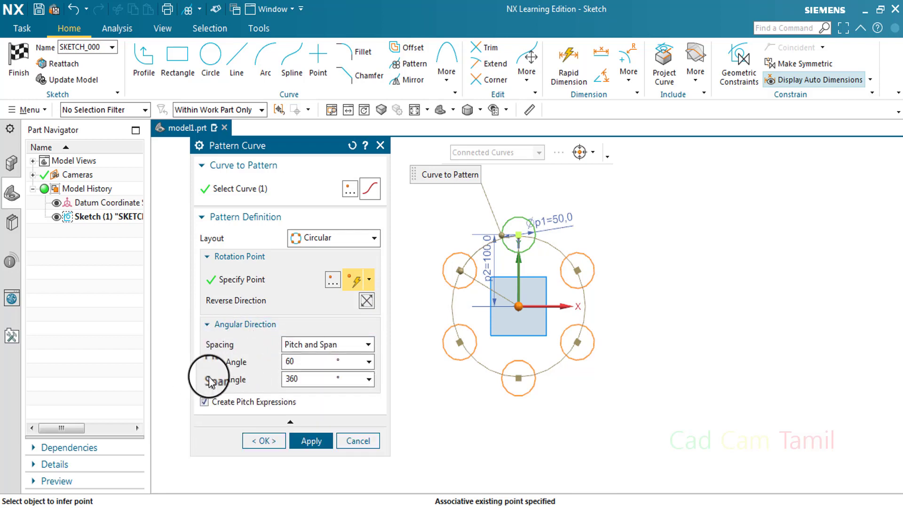
click(332, 347)
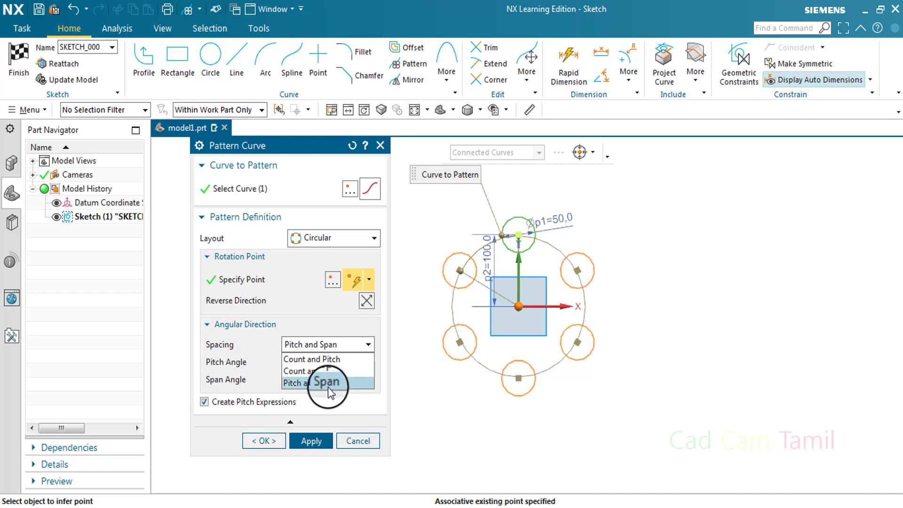
click(328, 359)
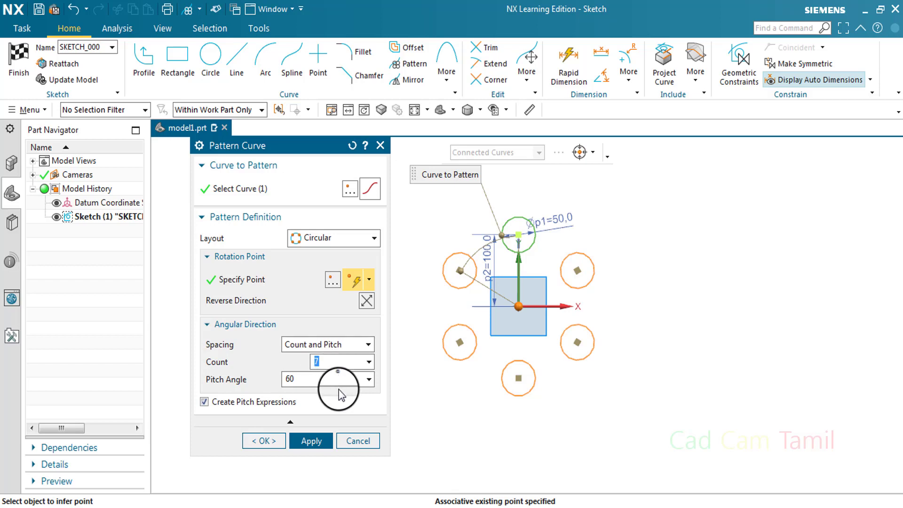
key(BackSpace)
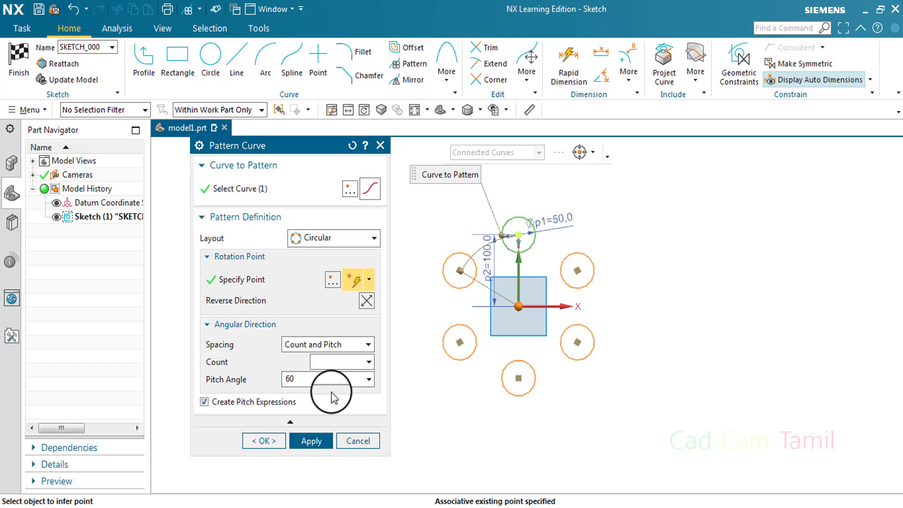
text(8)
click(297, 379)
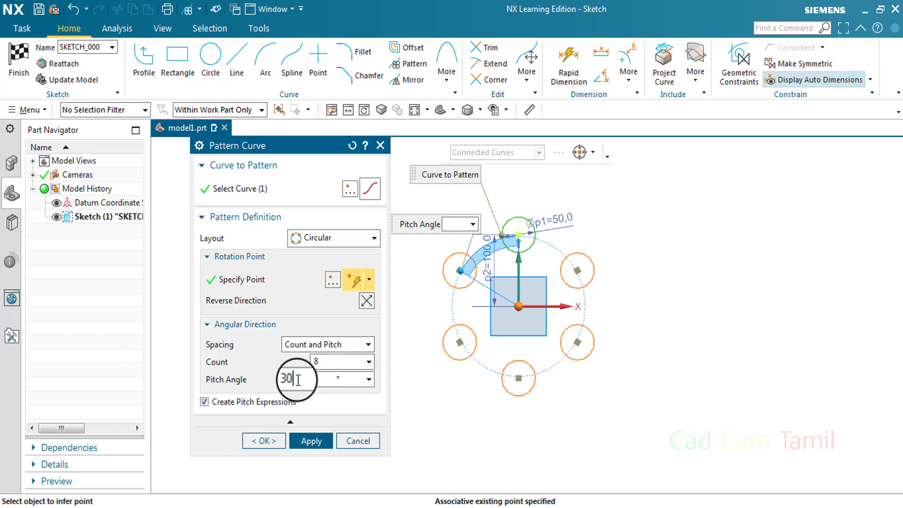
text(30)
key(Return)
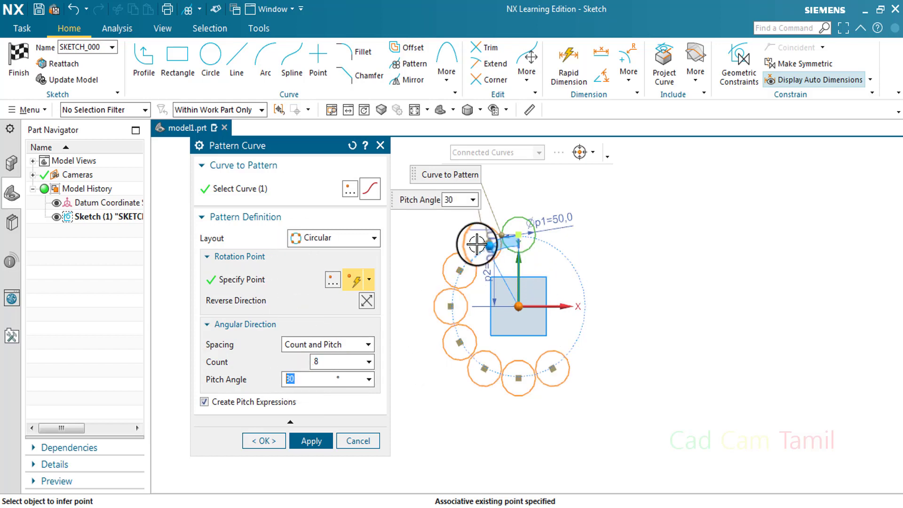
Step: Adjust the pitch angle to 40° directly in the graphics area, and reset the Pattern Curve settings
drag(477, 244, 474, 261)
mouse_move(471, 269)
mouse_down()
mouse_move(485, 249)
mouse_move(476, 253)
mouse_up()
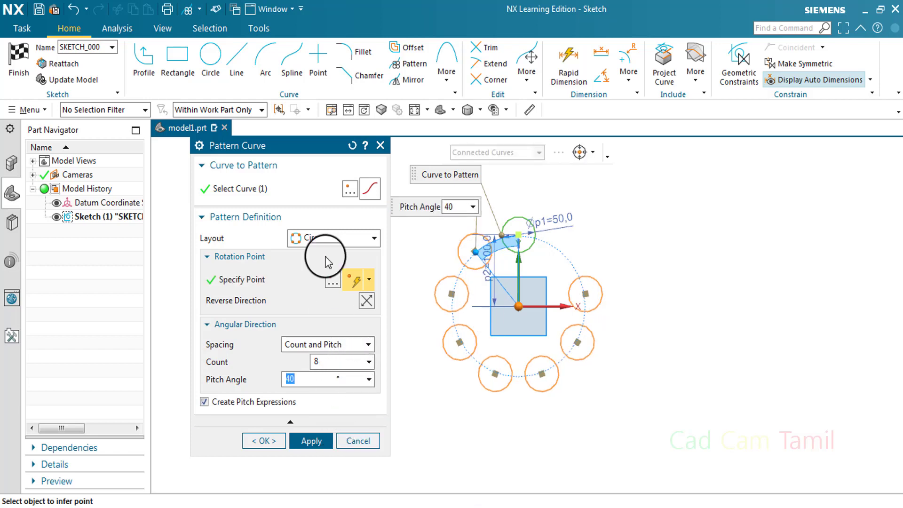
click(349, 150)
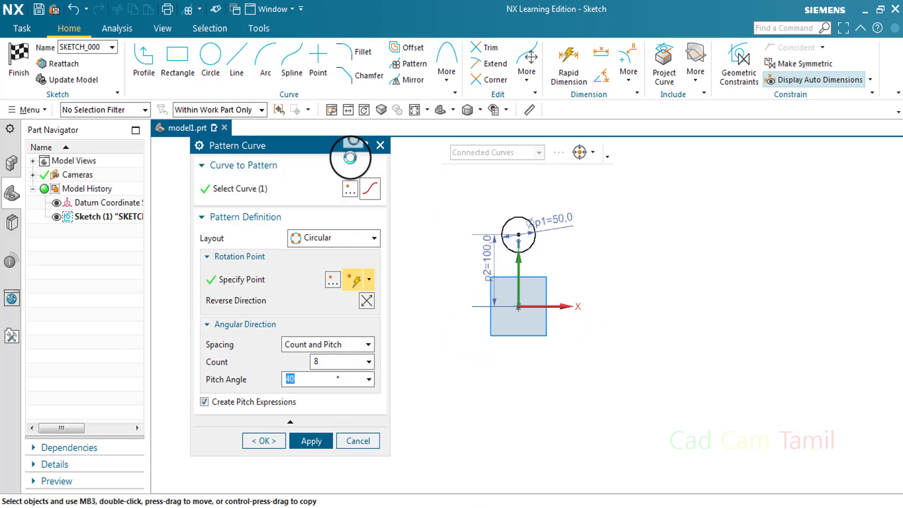
Step: Set up a Circular layout with Count and Span spacing for the circle, using the sketch origin as rotation point
click(336, 237)
click(329, 268)
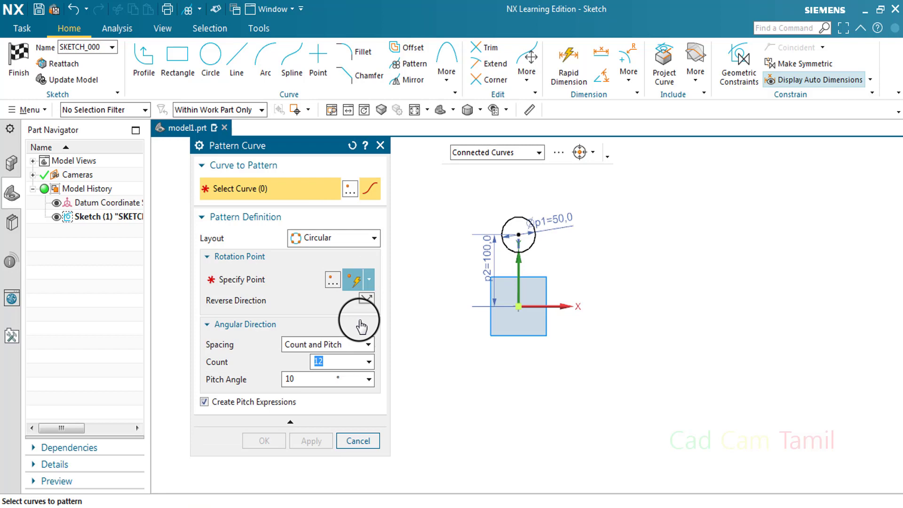
click(346, 343)
click(343, 371)
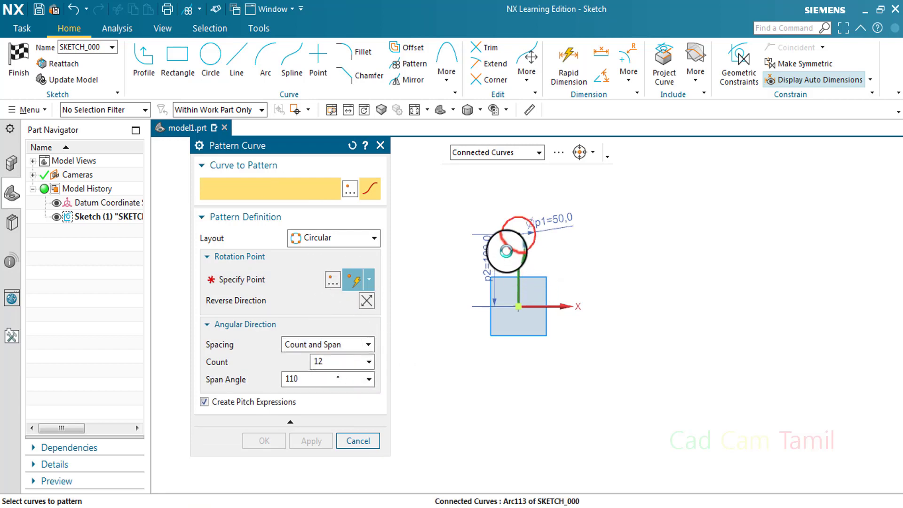
click(508, 249)
click(272, 278)
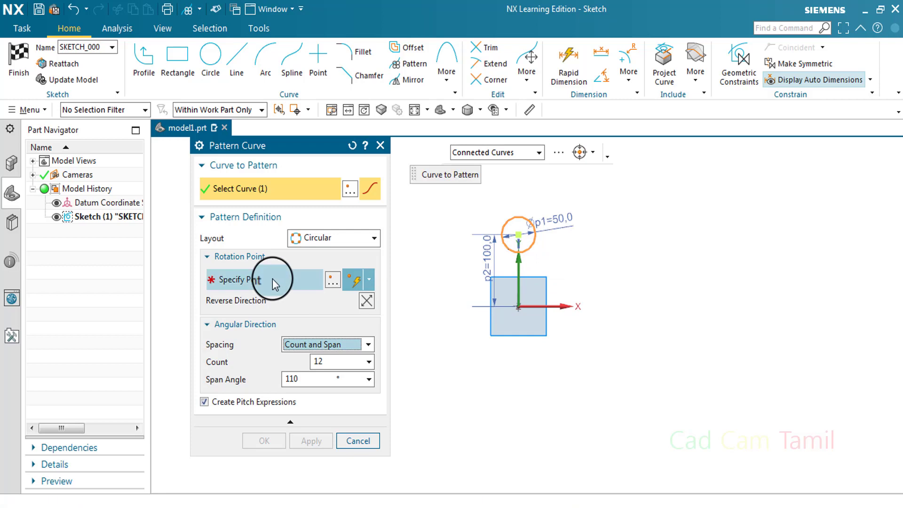
click(519, 308)
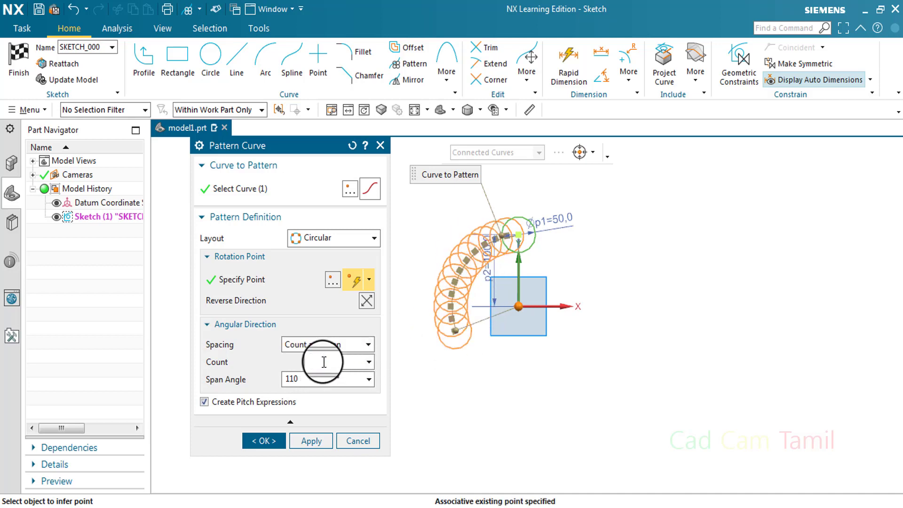
Step: Try a pattern count of 5, set the span angle to 360° and raise the count to 8
key(Return)
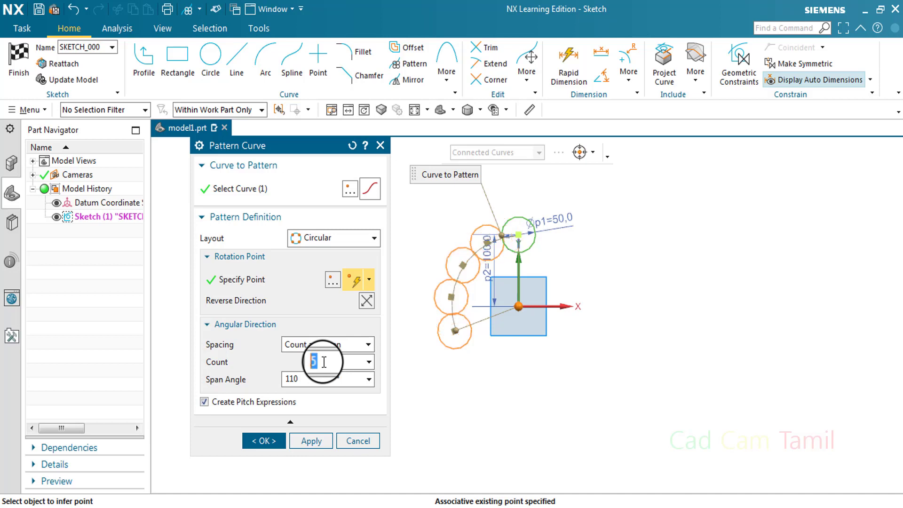
click(298, 379)
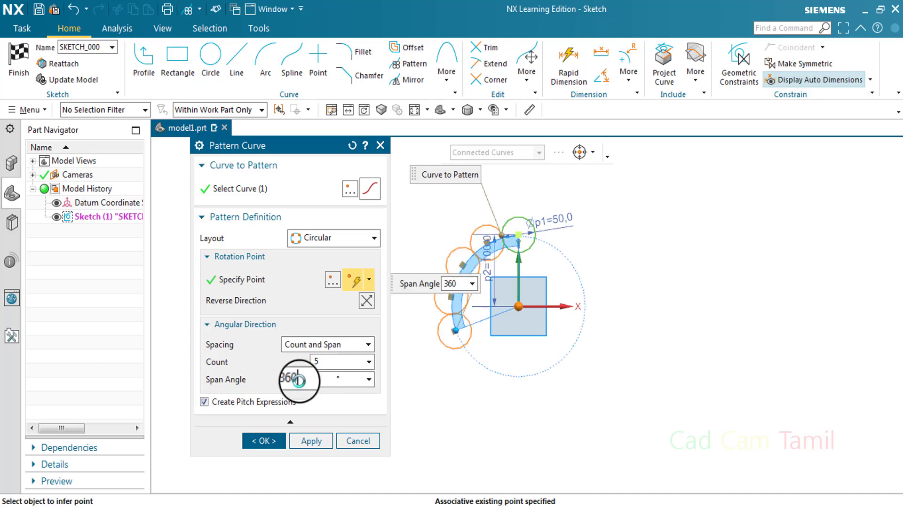
text(360)
key(Return)
click(323, 366)
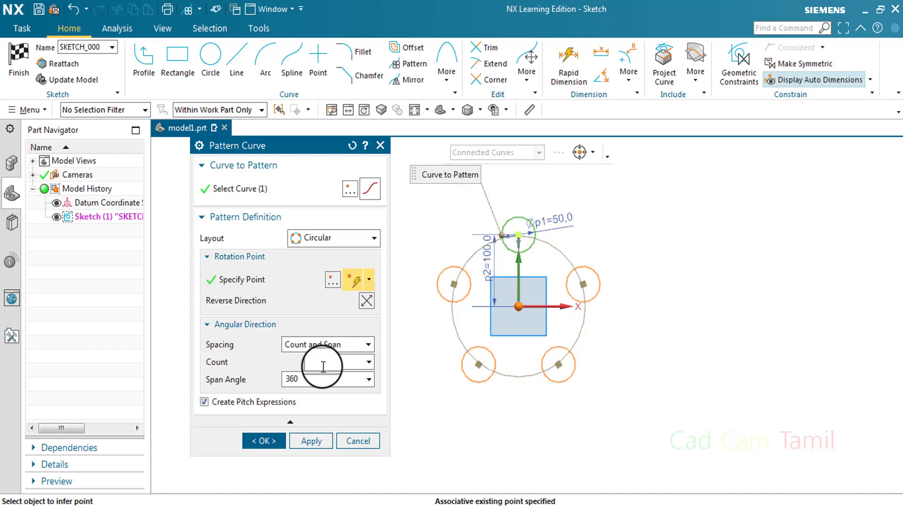
text(8)
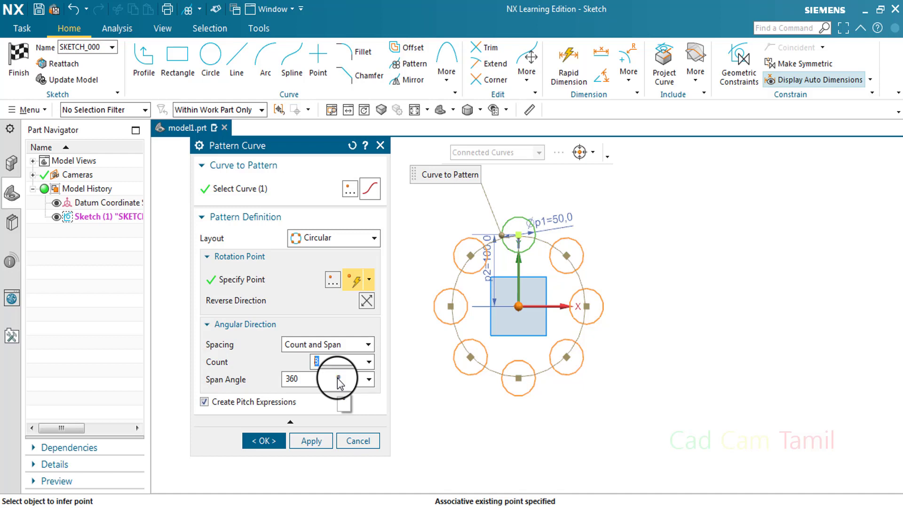
Step: Switch the angular spacing to Pitch and Span and set the pitch angle to 30°
click(352, 347)
click(330, 387)
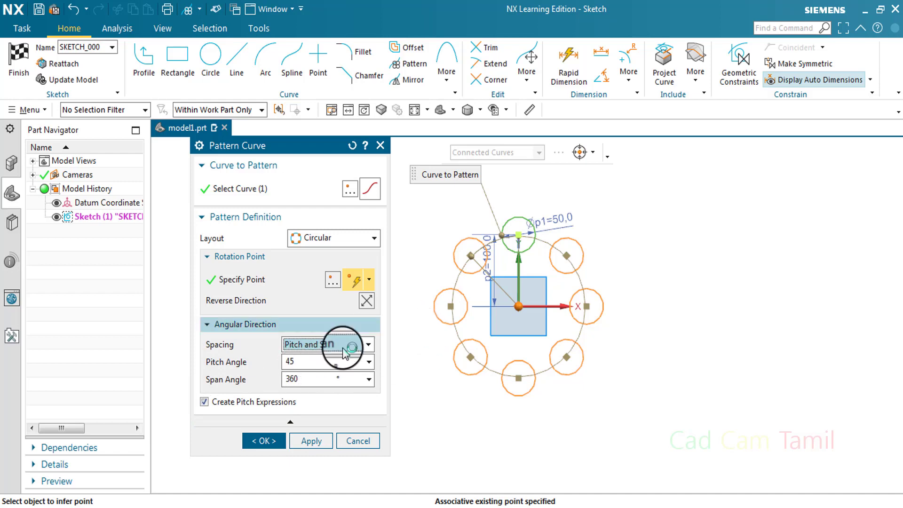
click(303, 366)
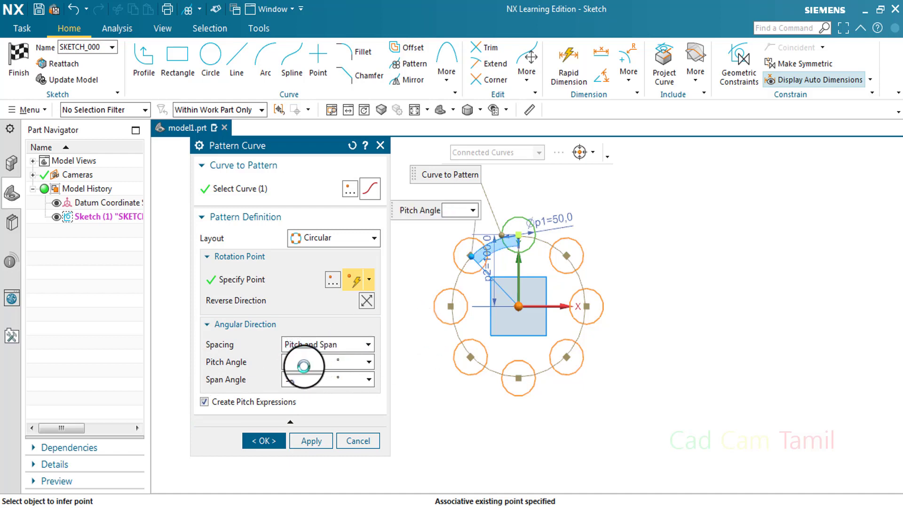
text(30)
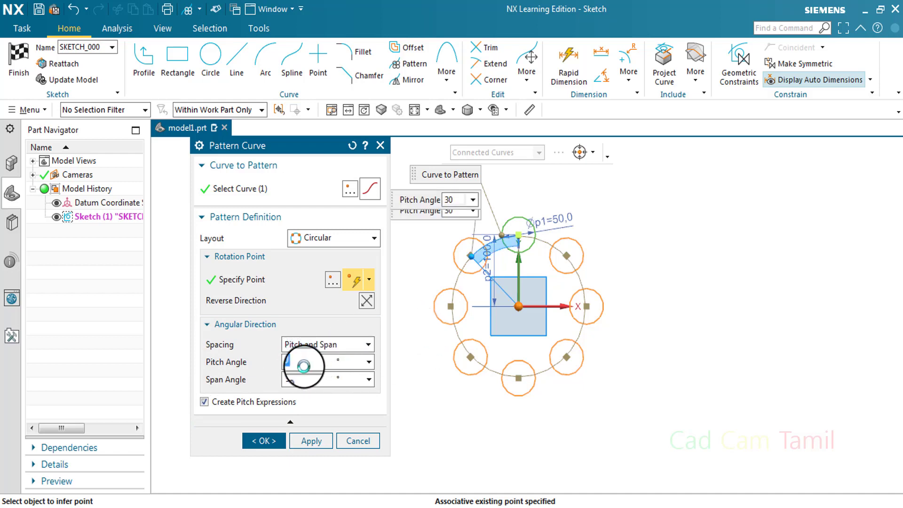
key(Return)
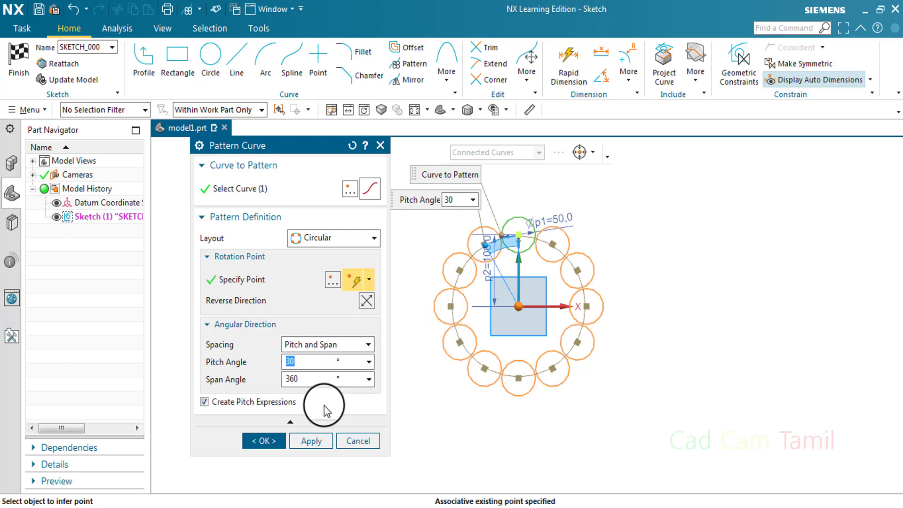
Step: Turn off Create Pitch Expressions, apply the circular pattern and close the command
click(204, 402)
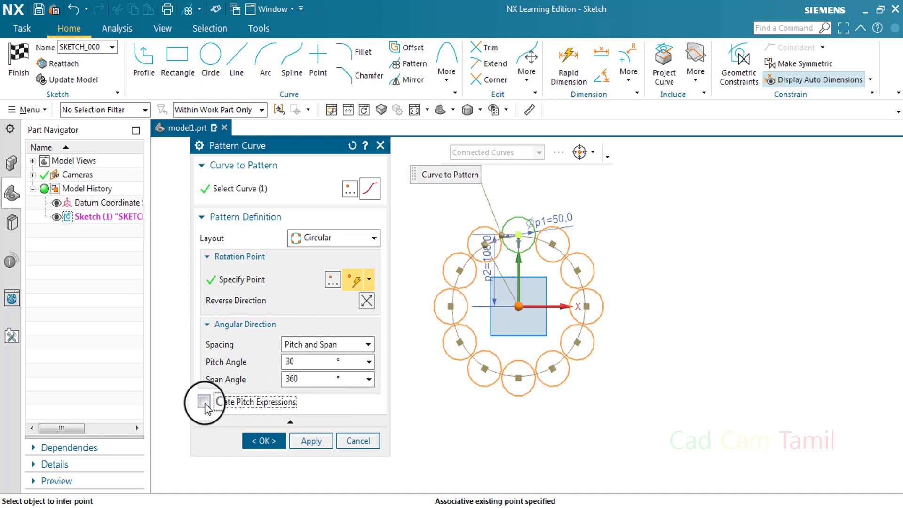
click(204, 402)
click(311, 441)
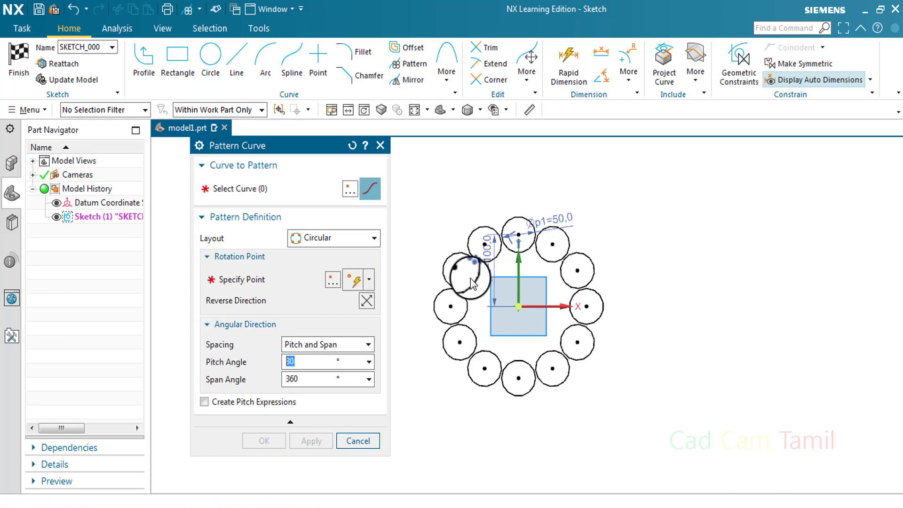
scroll(470, 263, up, 6)
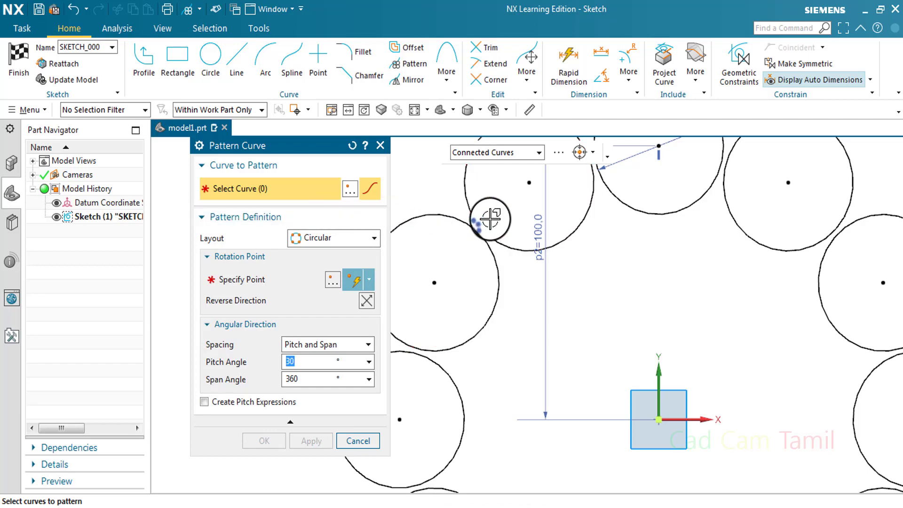
click(359, 440)
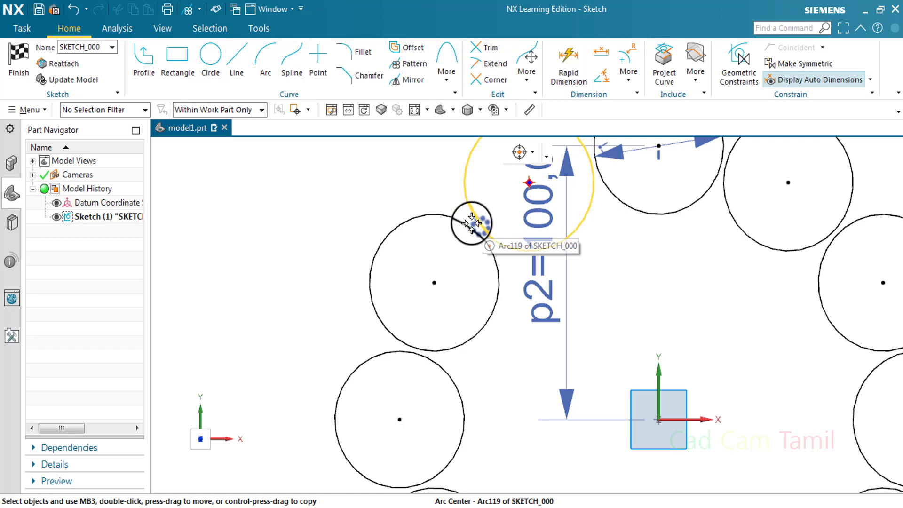
Step: Edit the circular pattern of the circle, turn on Create Pitch Expressions and accept the change
right_click(484, 217)
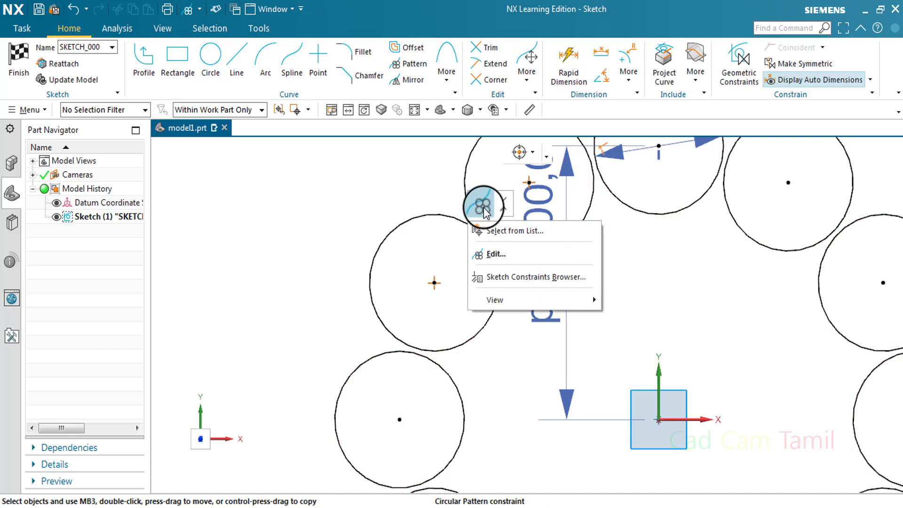
click(496, 254)
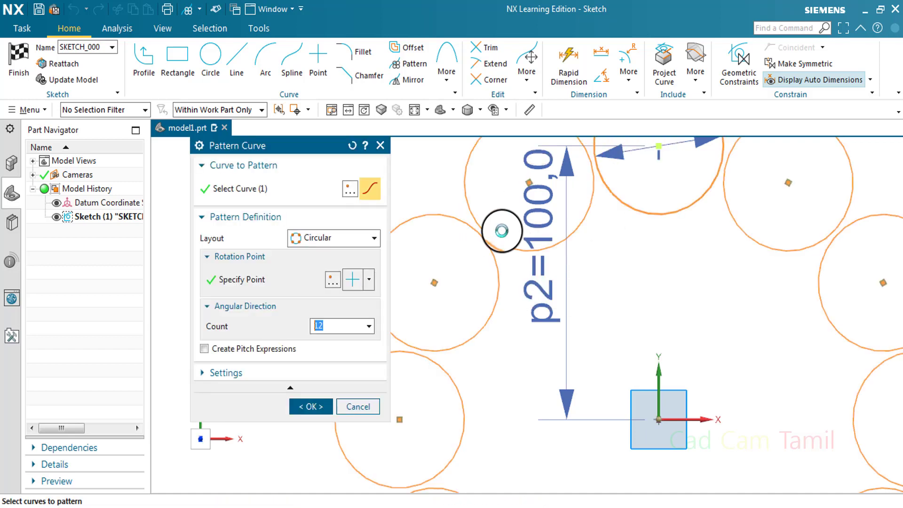
scroll(536, 258, down, 3)
scroll(583, 268, down, 3)
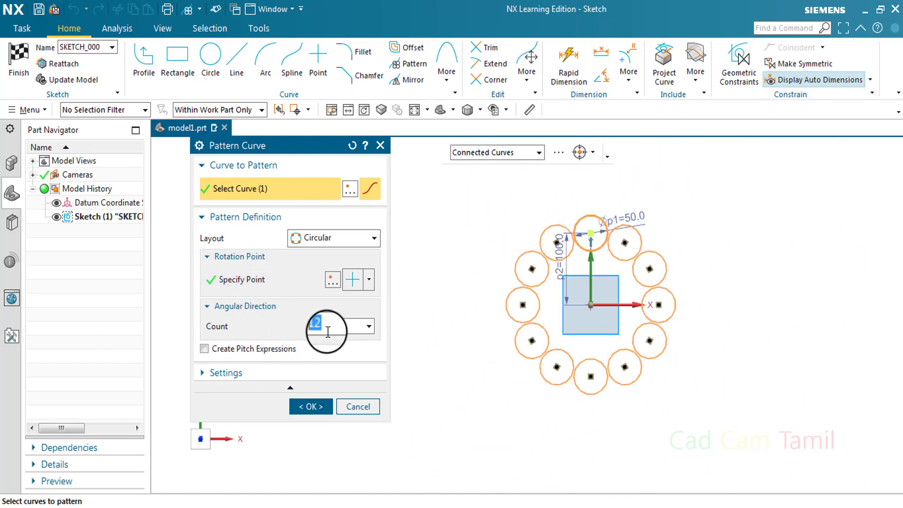
click(211, 352)
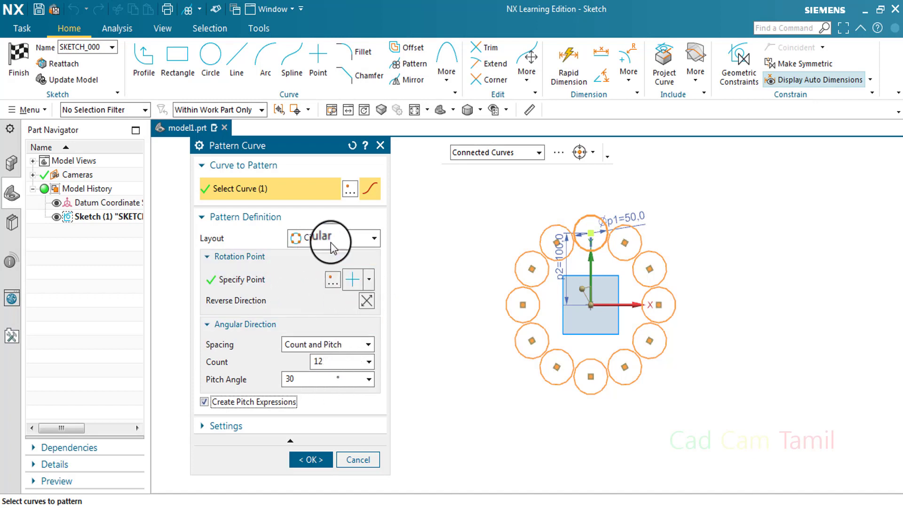
click(328, 461)
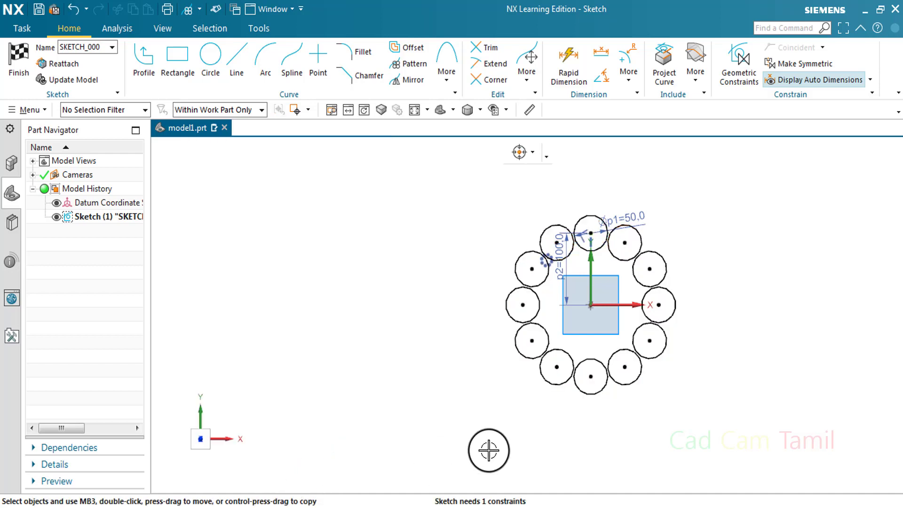
Step: Undo the circular pattern and start a new curve pattern with the General layout
key(ctrl+z)
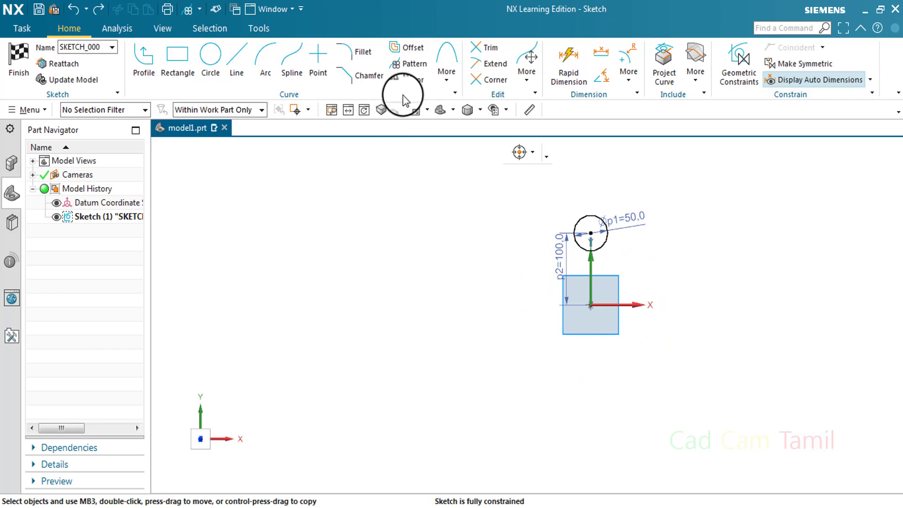
click(414, 63)
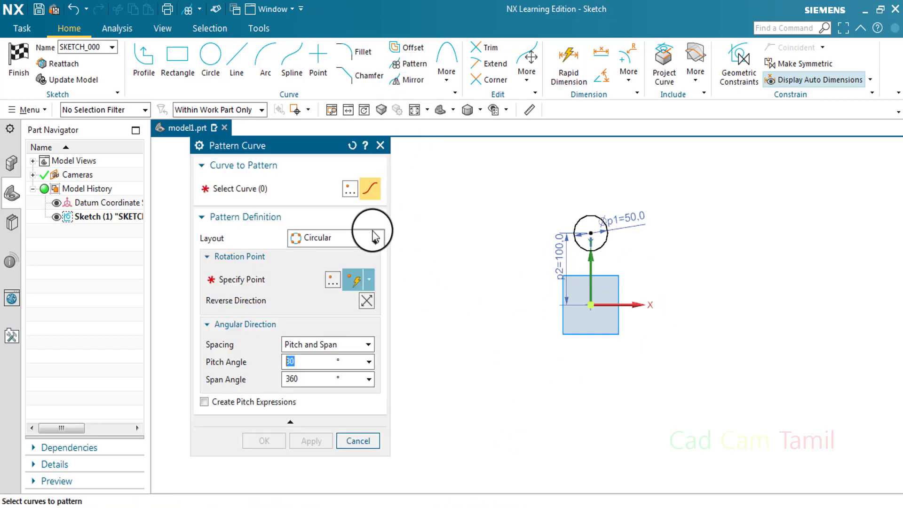
click(375, 237)
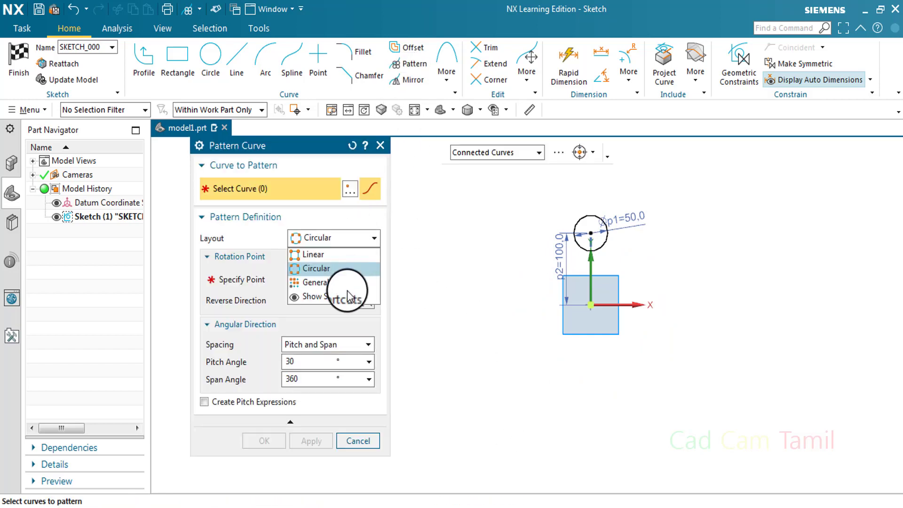
click(324, 284)
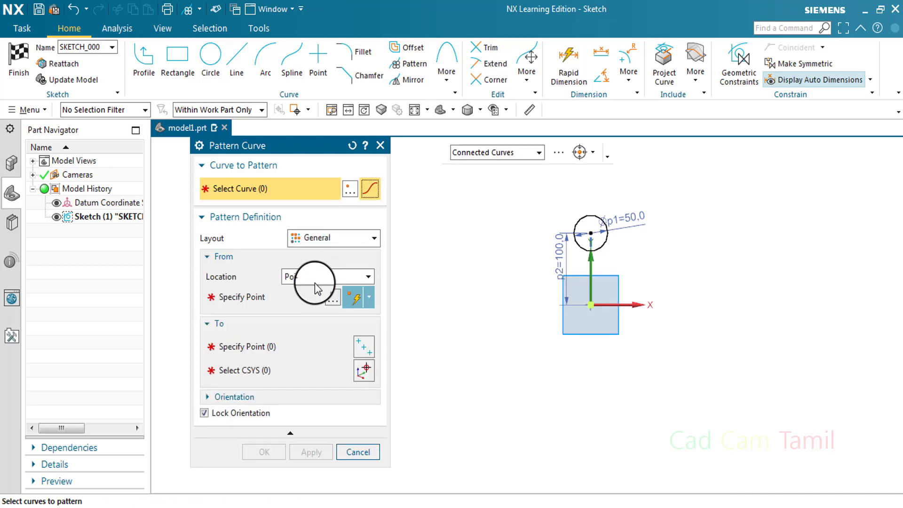
Step: Examine the From and To settings of the General layout, keeping Point as the From location
click(238, 166)
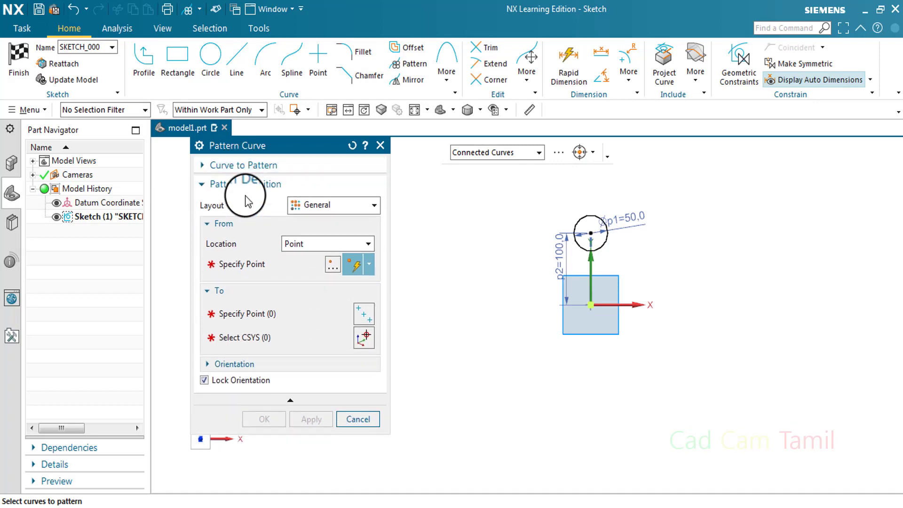
click(254, 184)
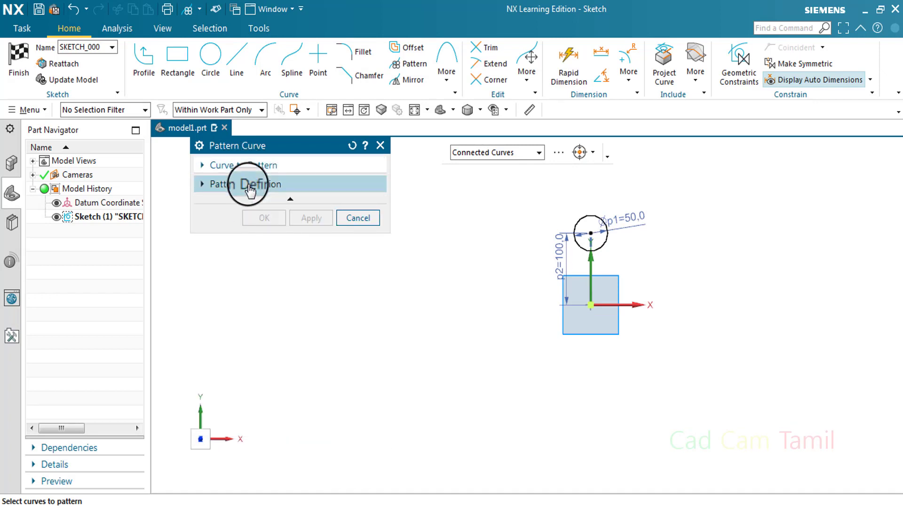
click(242, 184)
click(235, 224)
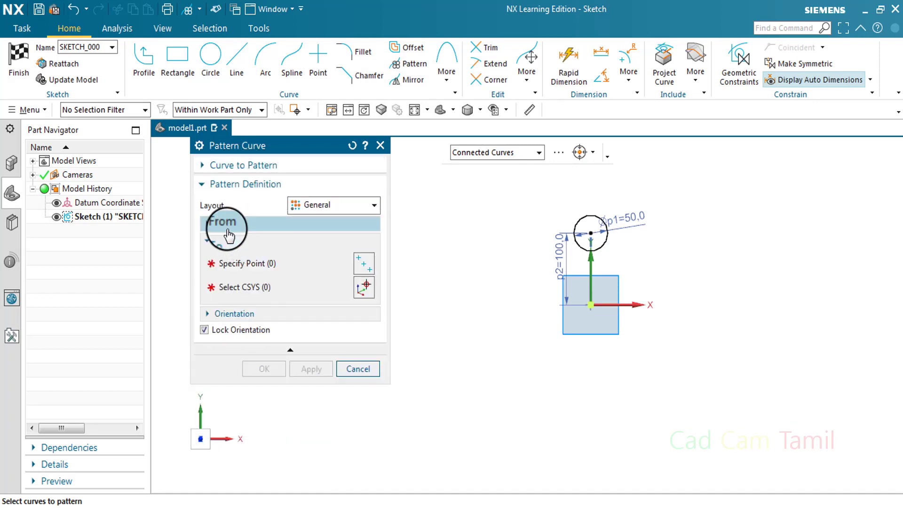
click(226, 240)
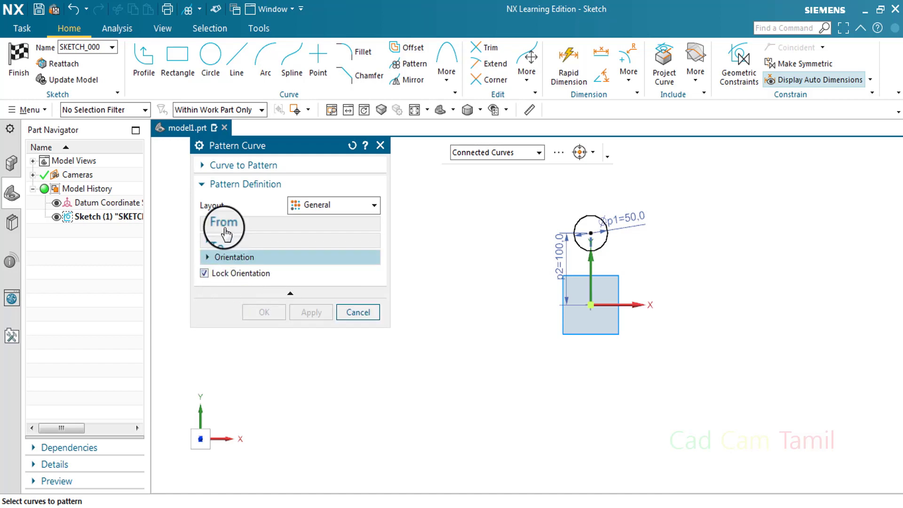
click(252, 225)
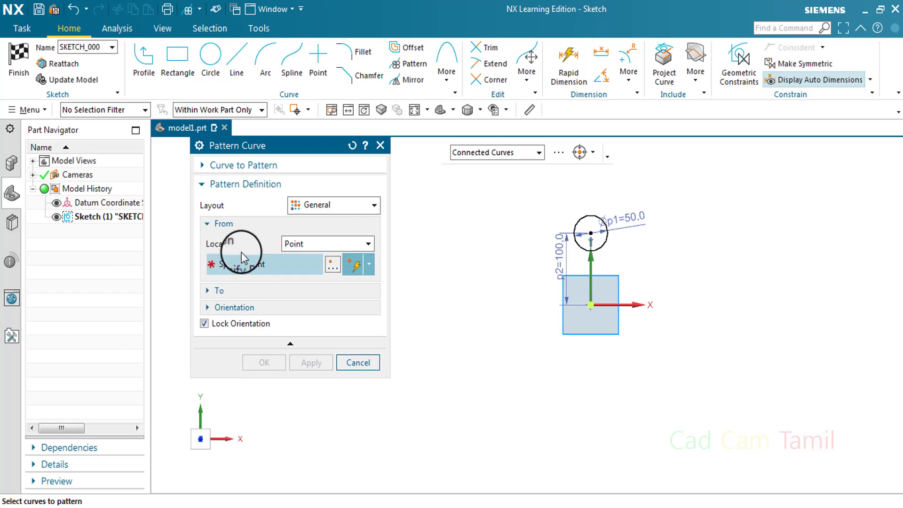
click(301, 244)
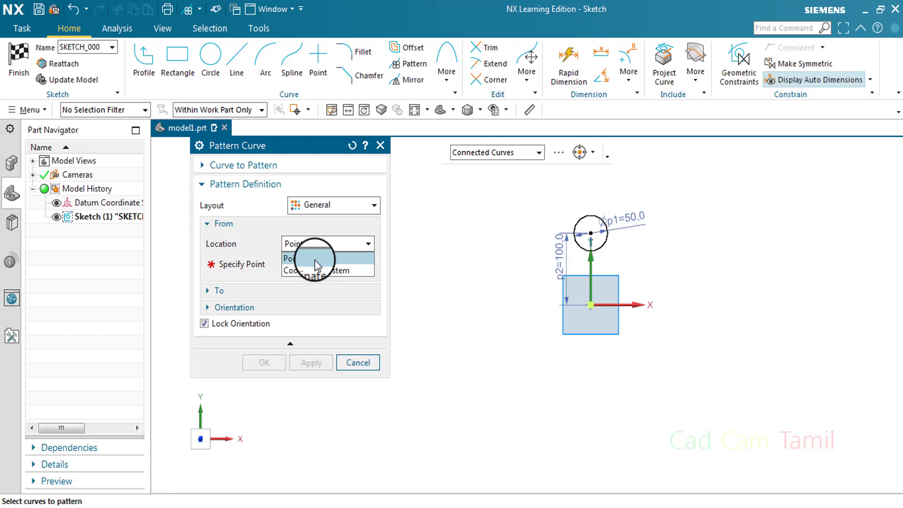
click(313, 258)
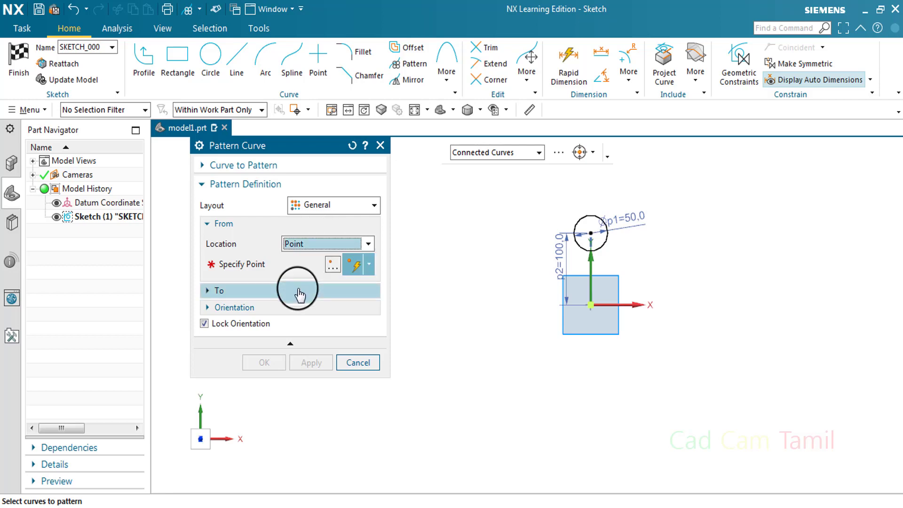
click(297, 292)
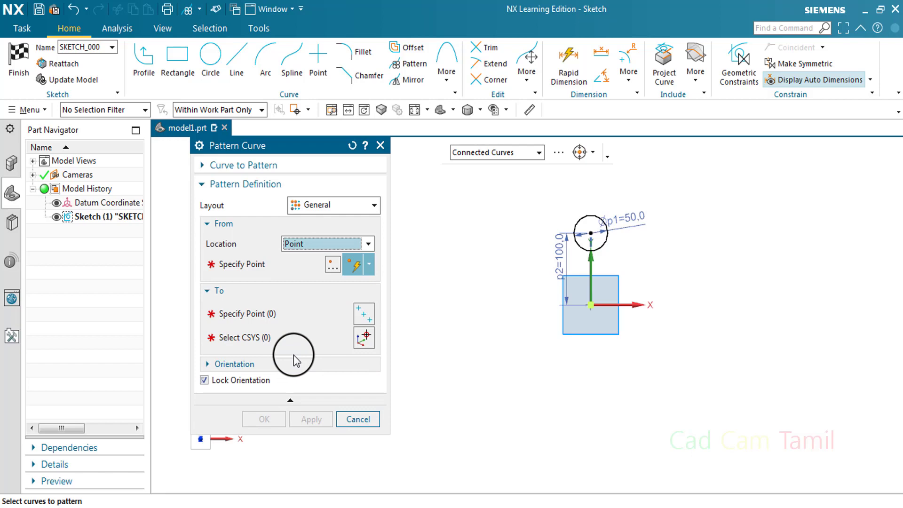
click(254, 327)
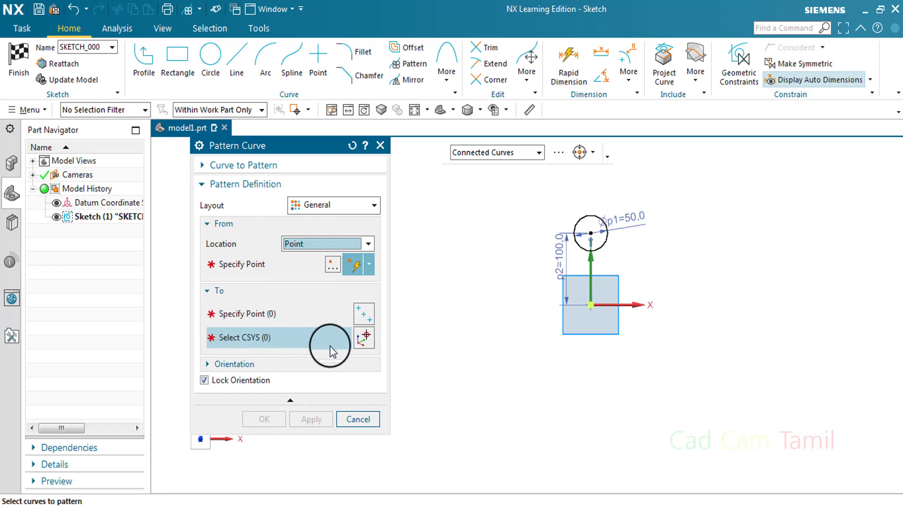
Step: Try the Follow Pattern orientation and return the orientation to Same as Input
click(312, 363)
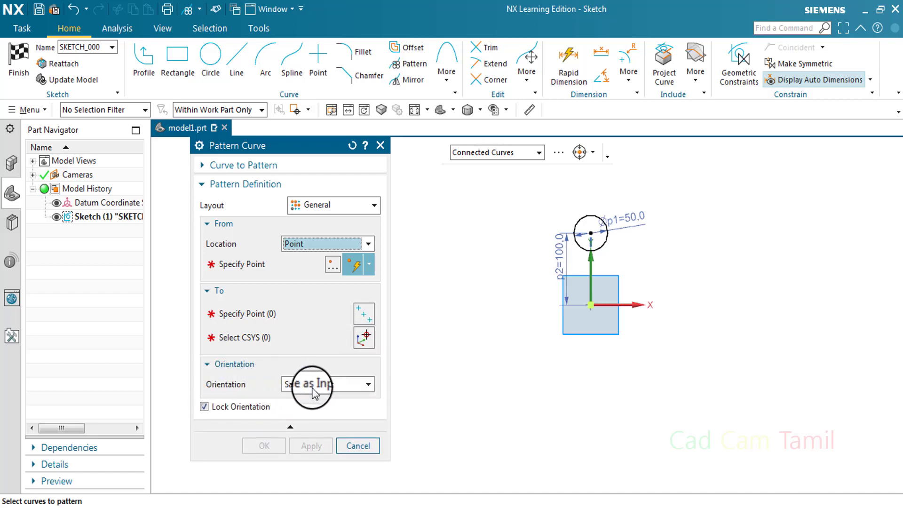
click(313, 386)
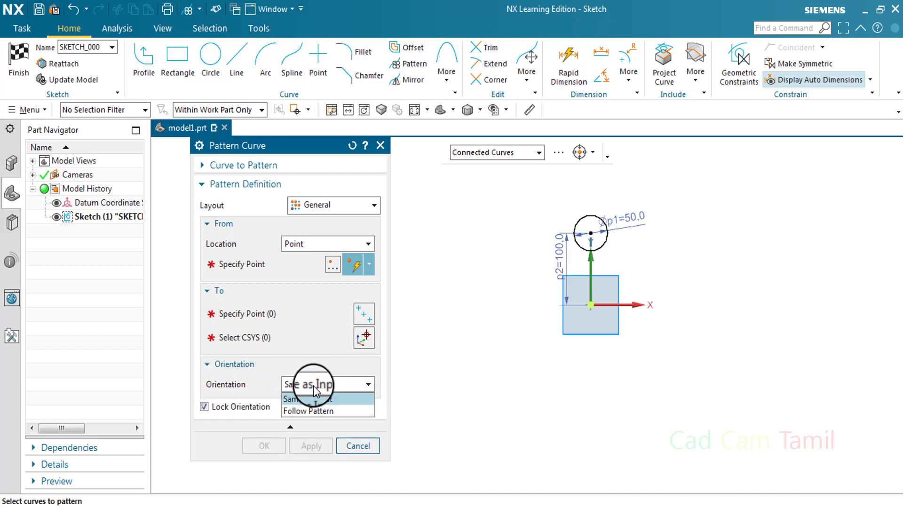
click(316, 411)
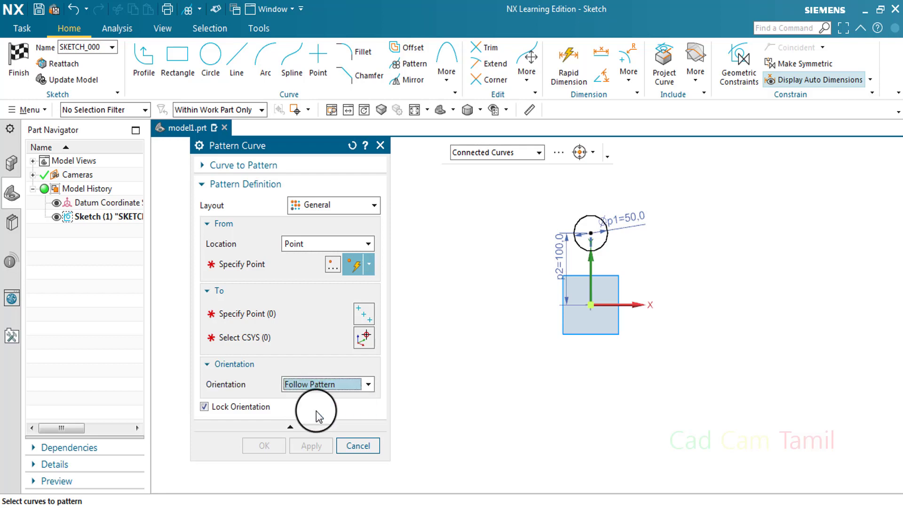
click(324, 388)
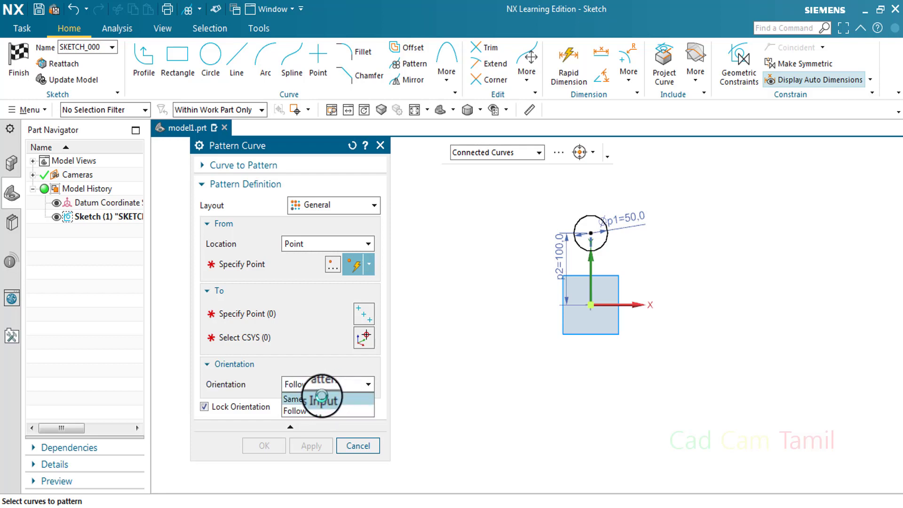
click(313, 397)
click(272, 269)
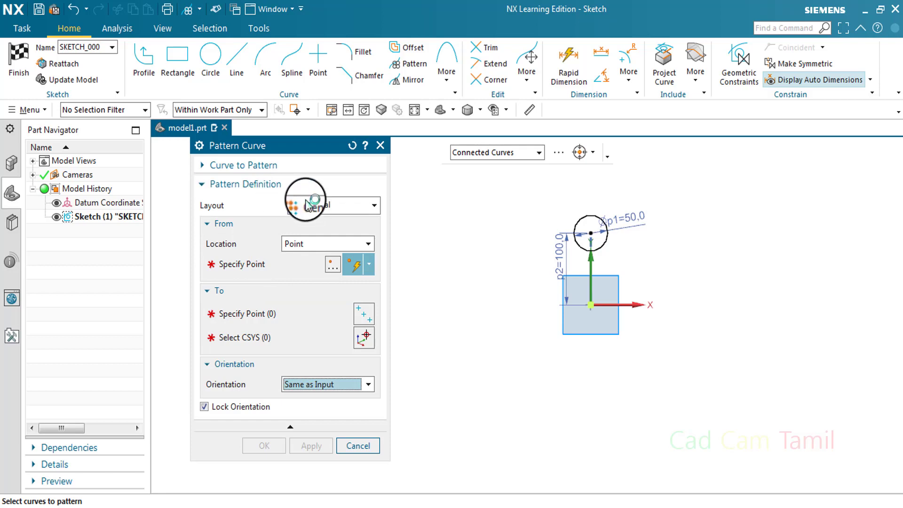
Step: Choose the 50 mm circle as the curve to pattern and specify a From point in the empty area beside it, on the positive X side
click(288, 165)
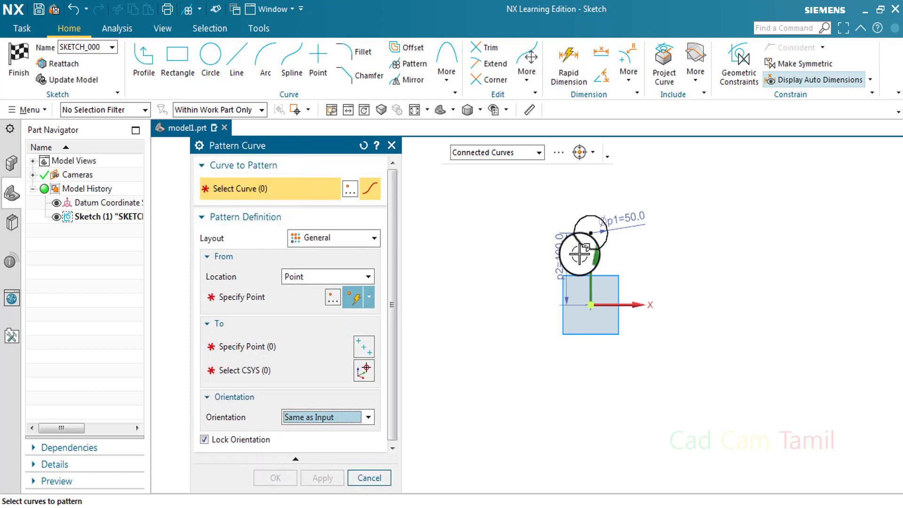
click(599, 253)
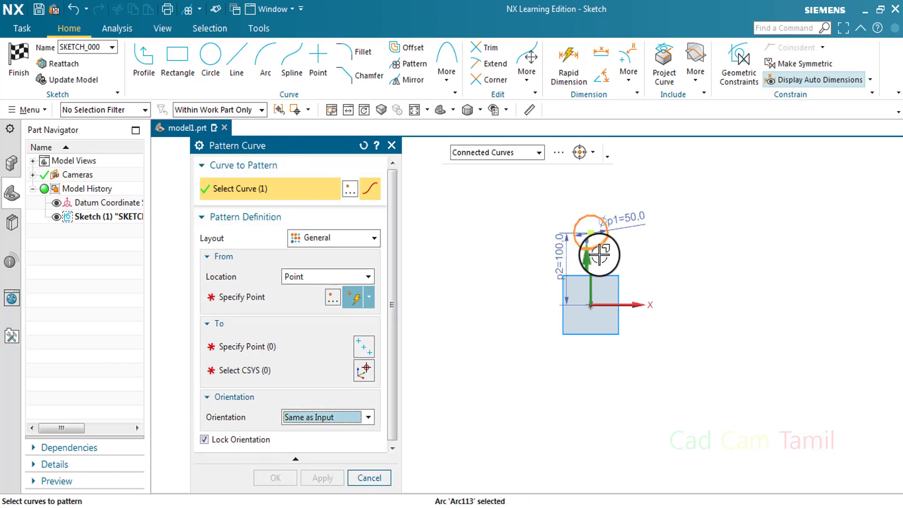
click(317, 281)
click(319, 283)
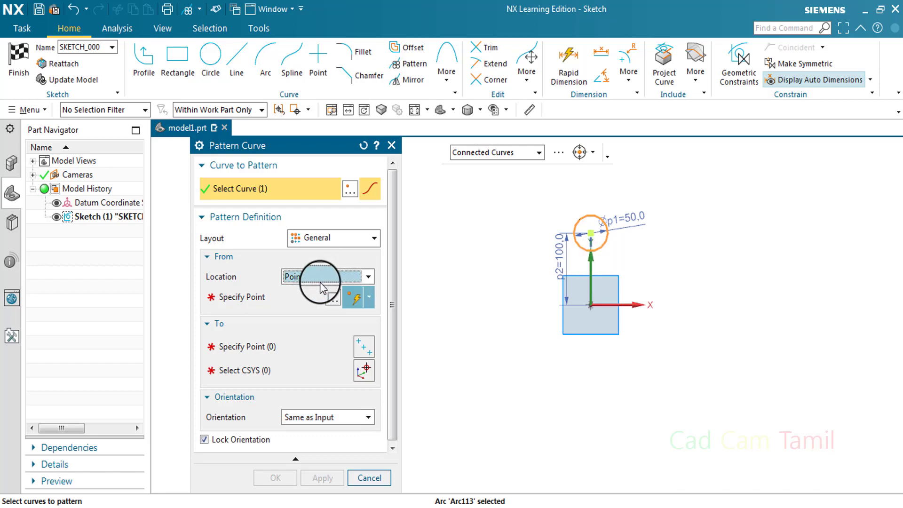
click(257, 298)
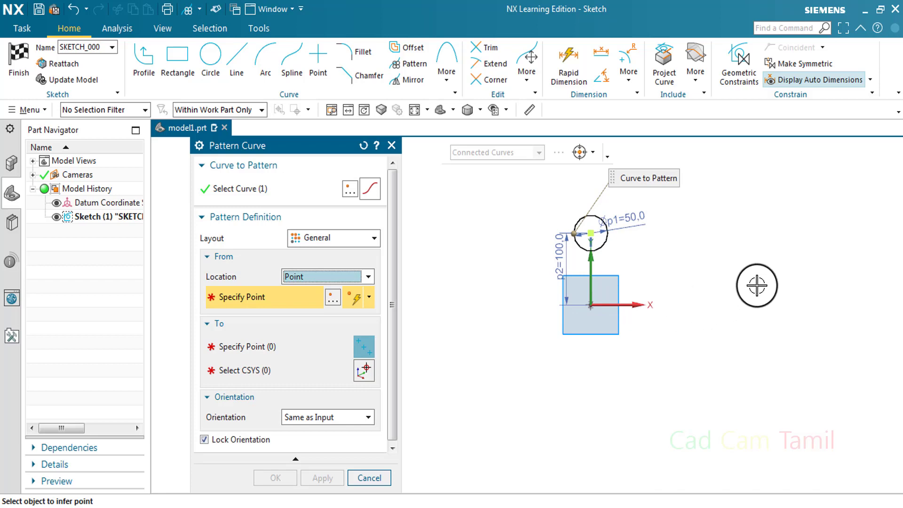
click(757, 285)
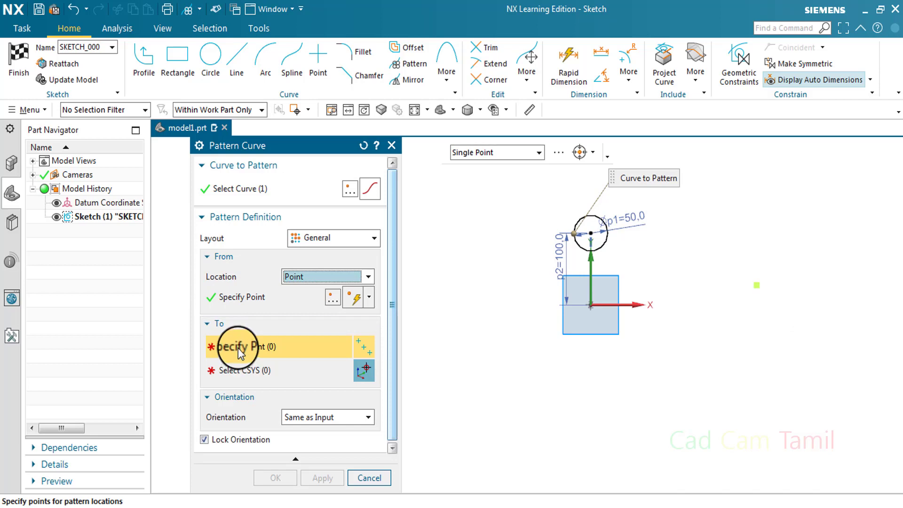
Step: Specify 14 target points scattered around the sketch origin as the locations for the circle's copies
scroll(650, 306, down, 3)
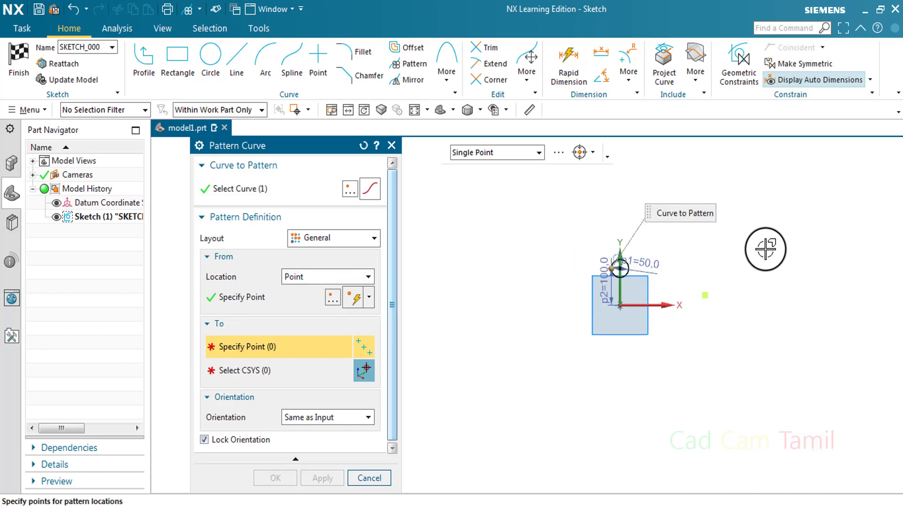
click(765, 249)
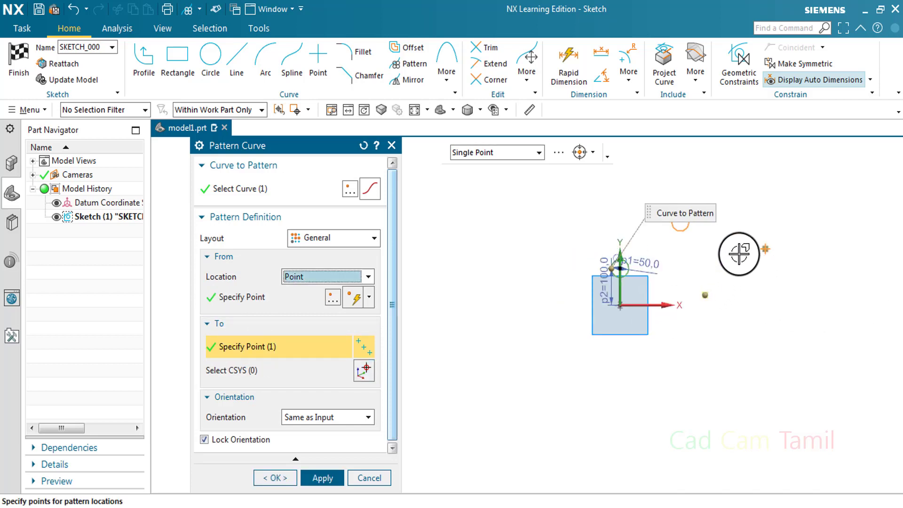
click(741, 350)
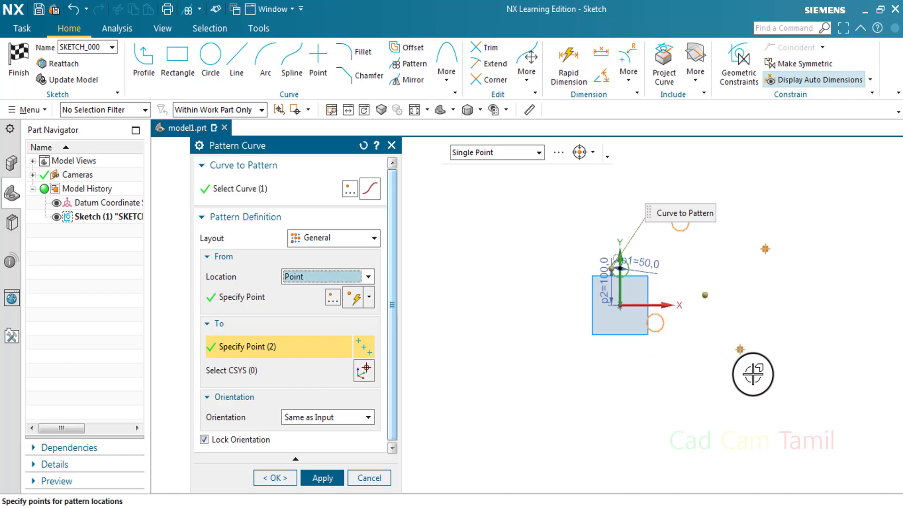
click(657, 414)
click(506, 363)
click(489, 294)
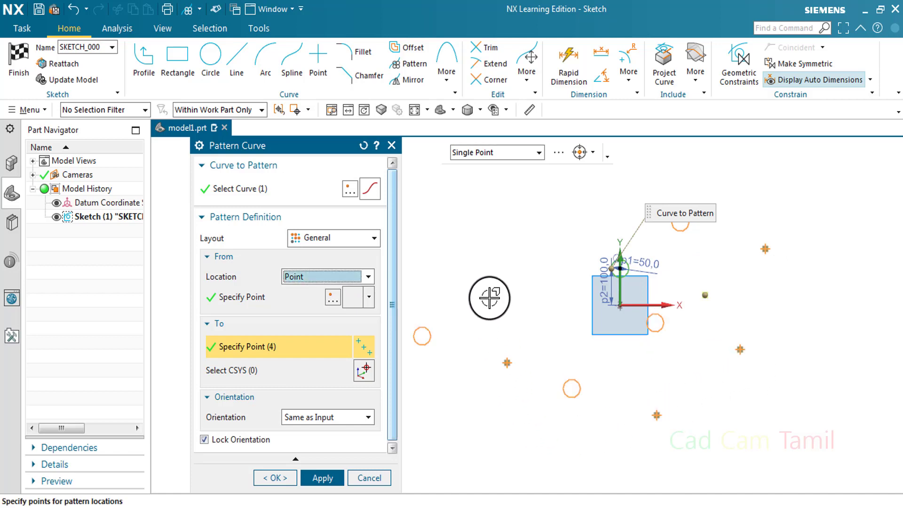
click(510, 253)
click(561, 228)
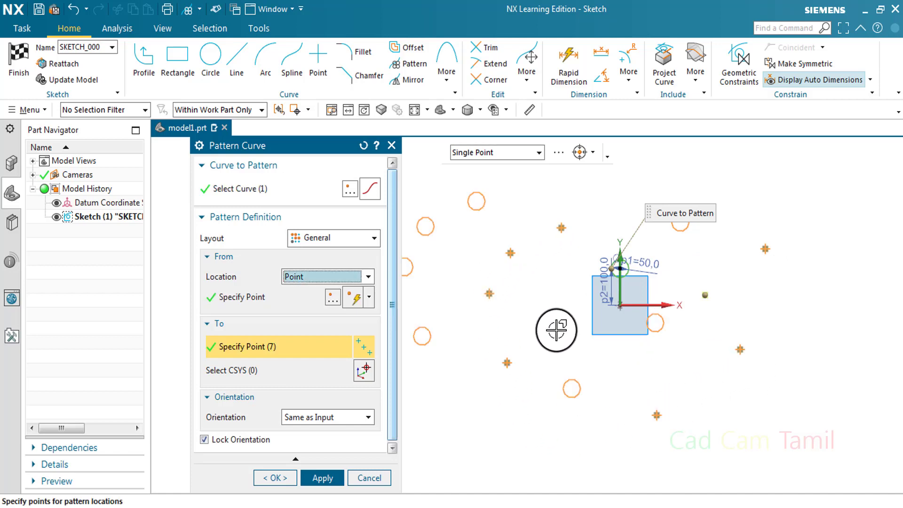
click(555, 330)
click(674, 457)
click(752, 432)
click(828, 347)
click(828, 257)
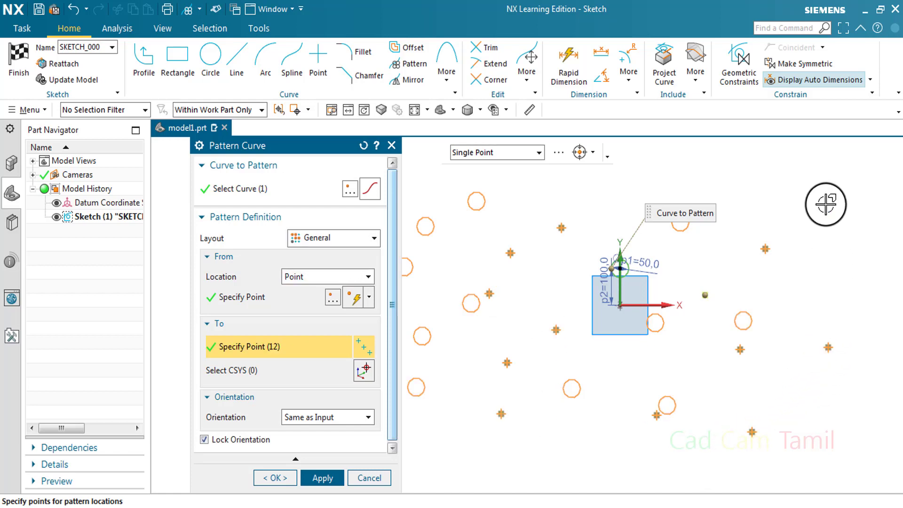
click(818, 189)
click(804, 281)
scroll(676, 308, down, 3)
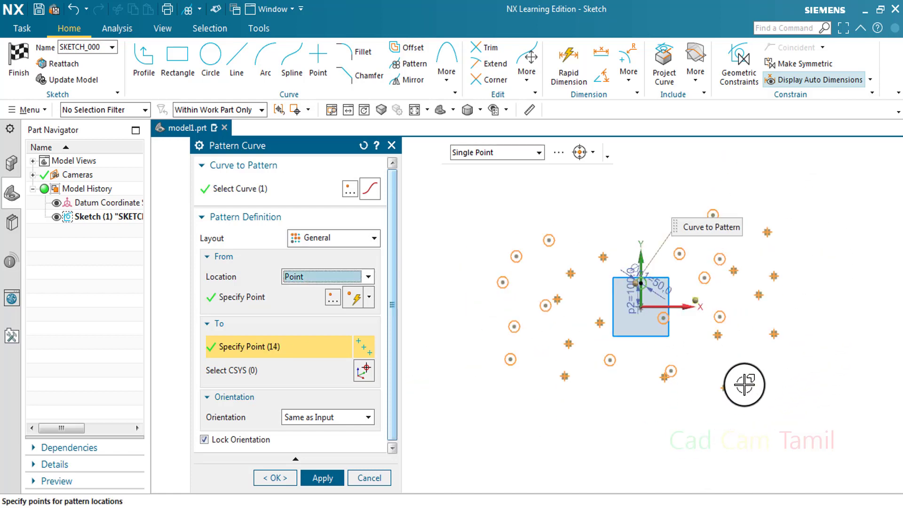
Step: Apply the General layout pattern to copy the circle to the 14 specified target points
click(324, 478)
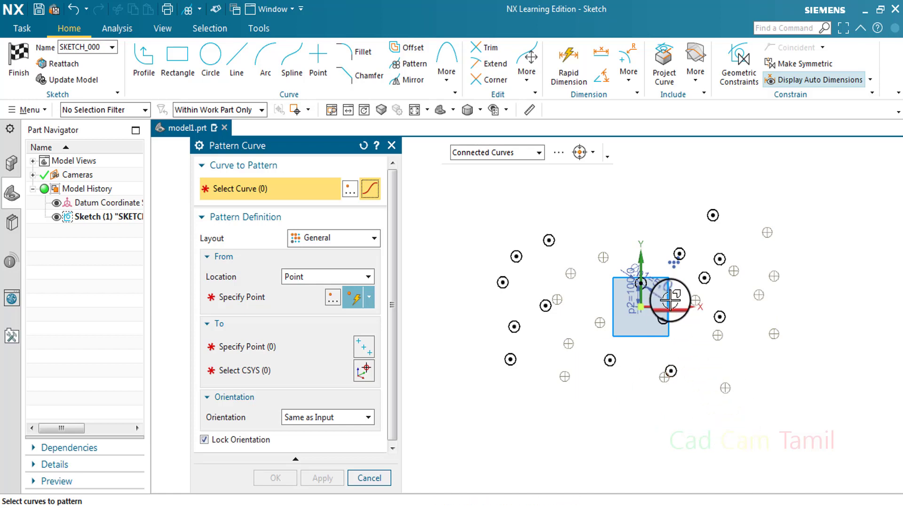
scroll(657, 296, down, 1)
scroll(581, 341, up, 1)
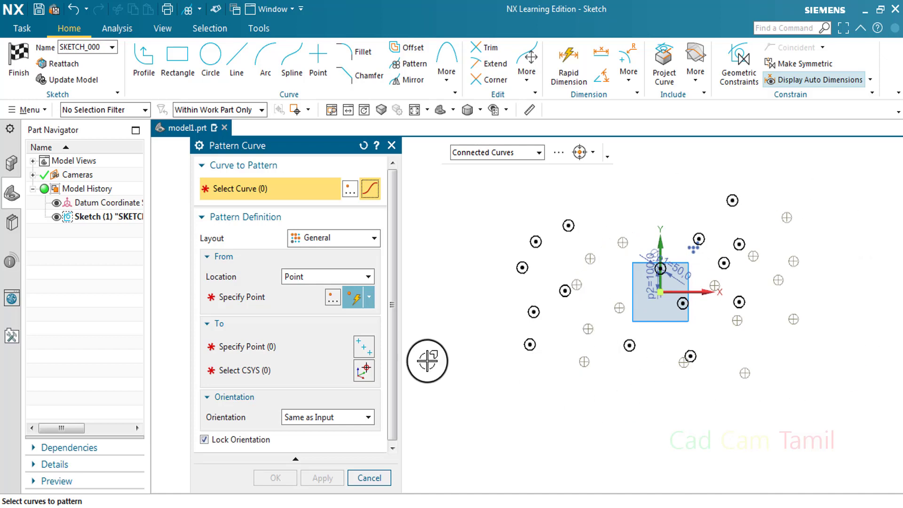
scroll(610, 310, down, 1)
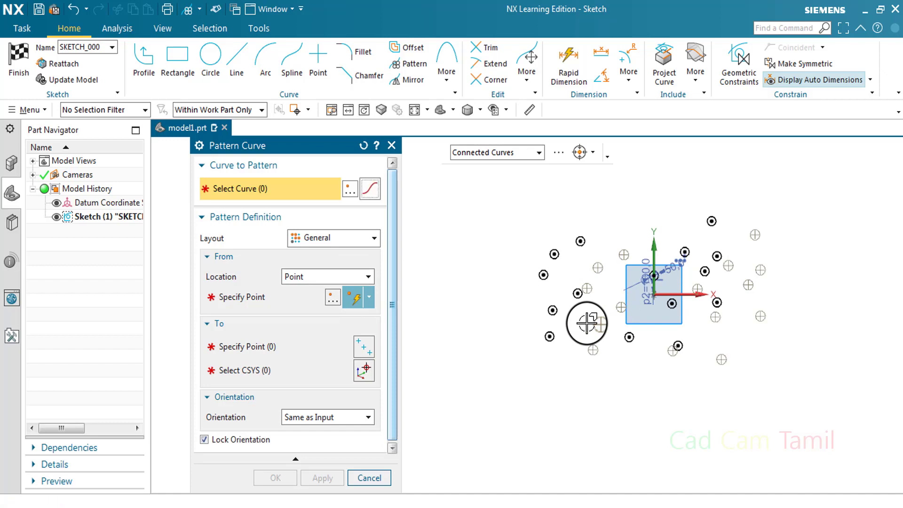
Step: Leave the Pattern Curve command and undo the general pattern with its 14 target points
key(Escape)
key(ctrl+z)
scroll(706, 277, up, 3)
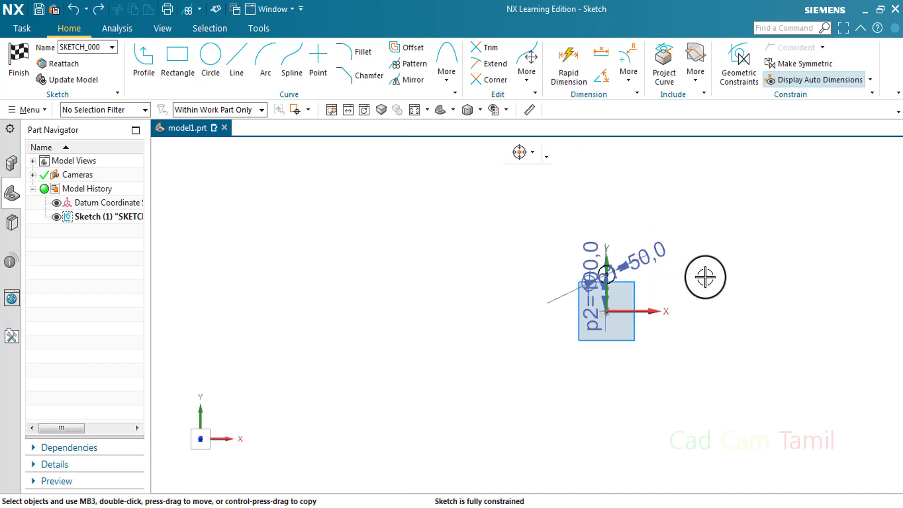
Step: Start a new curve pattern with the General layout and set its From location to Coordinate System
click(408, 64)
click(331, 239)
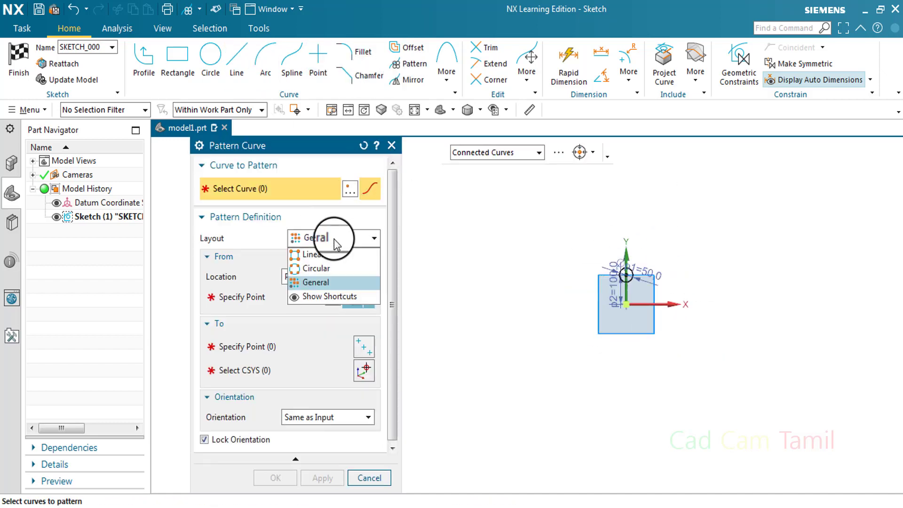
click(334, 239)
click(327, 277)
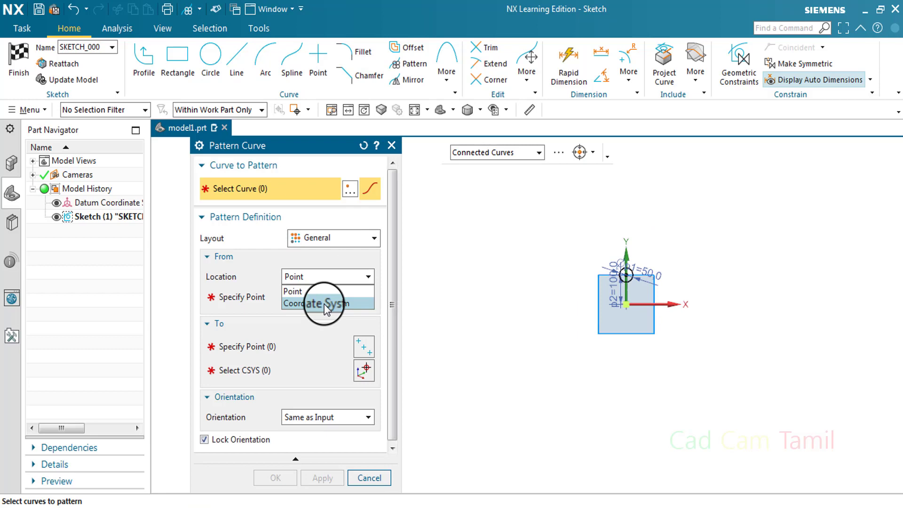
click(640, 285)
scroll(672, 296, up, 6)
shift+middle_drag(475, 174, 548, 182)
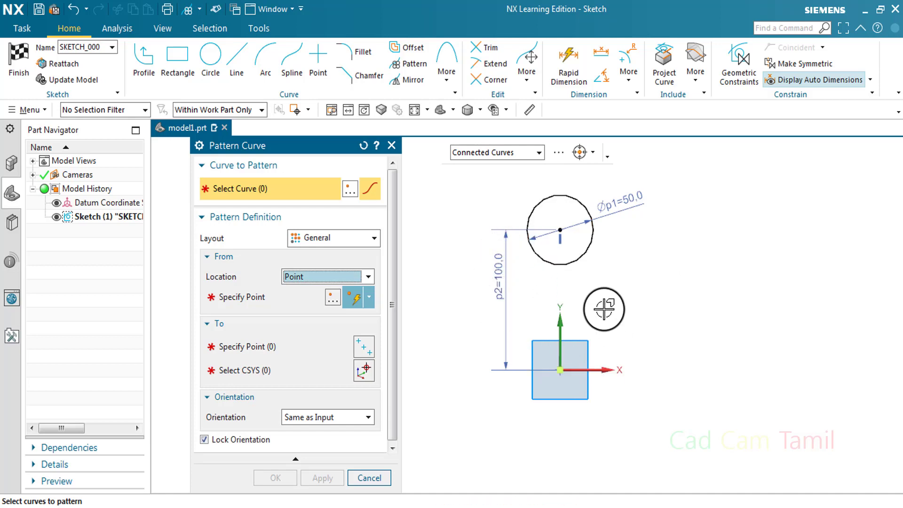
scroll(568, 300, down, 2)
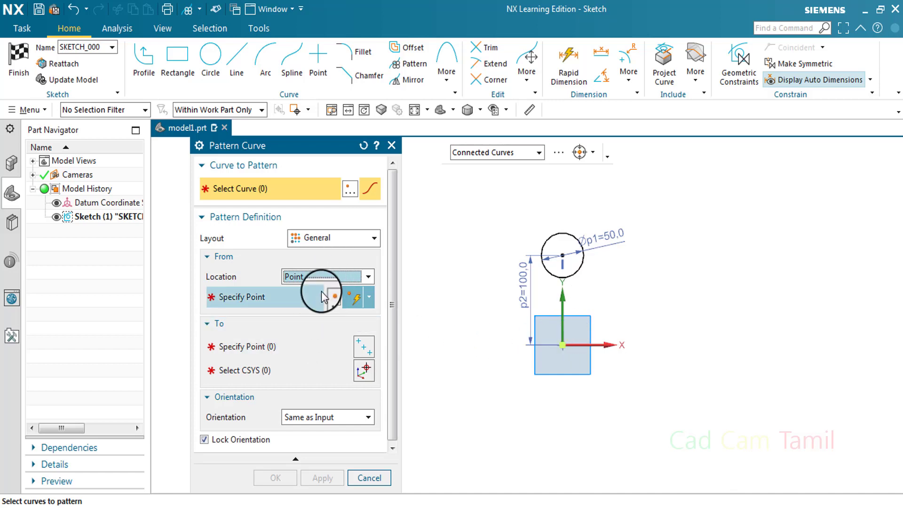
click(322, 279)
click(320, 303)
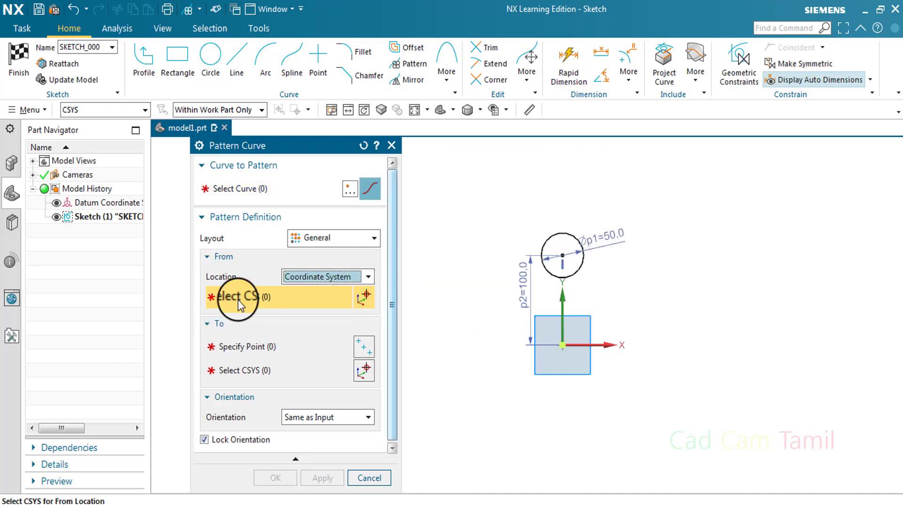
Step: Choose the 50 mm circle as the curve to pattern and the coordinate system at the sketch origin as the From CSYS
click(250, 190)
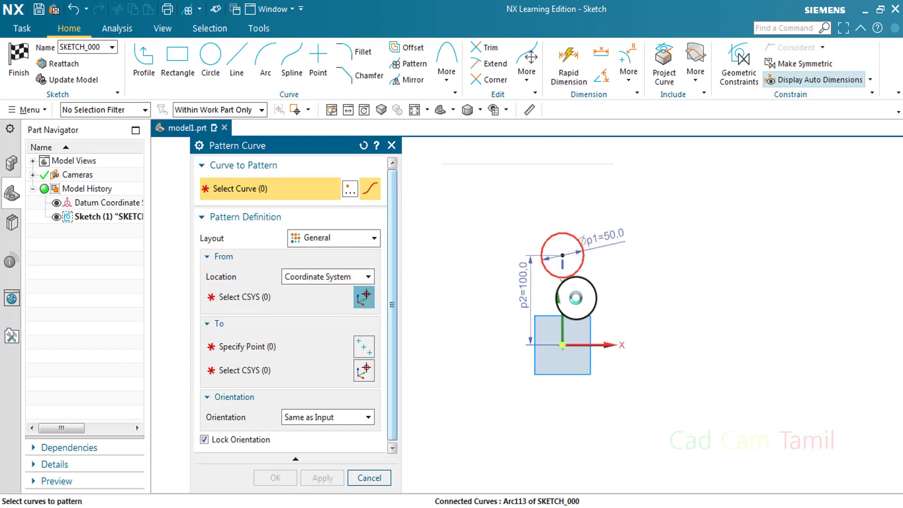
click(577, 240)
click(259, 299)
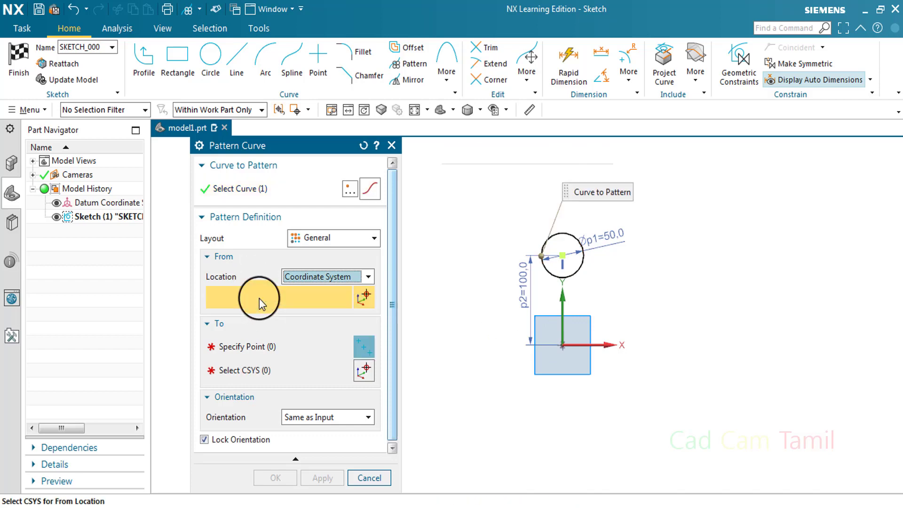
click(564, 346)
Step: Specify 12 target points scattered around the sketch origin and apply the circle's general pattern
click(750, 324)
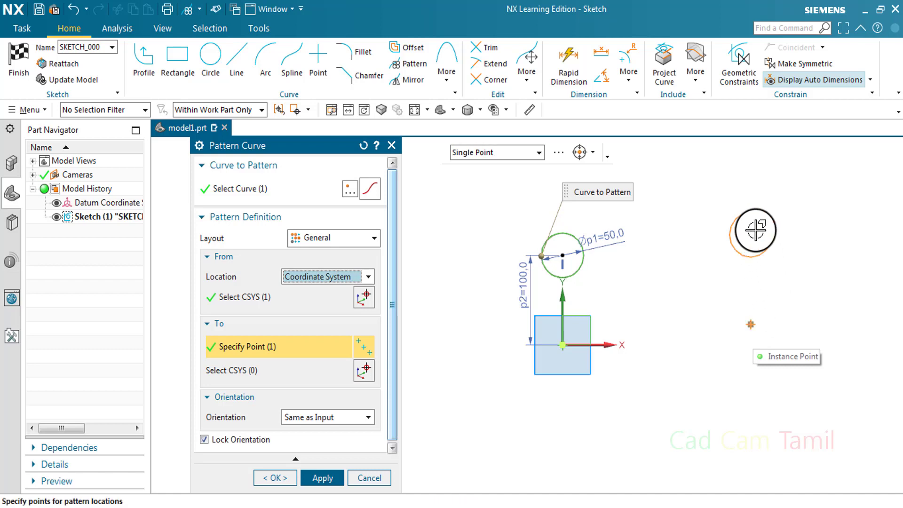
scroll(672, 324, down, 2)
click(790, 367)
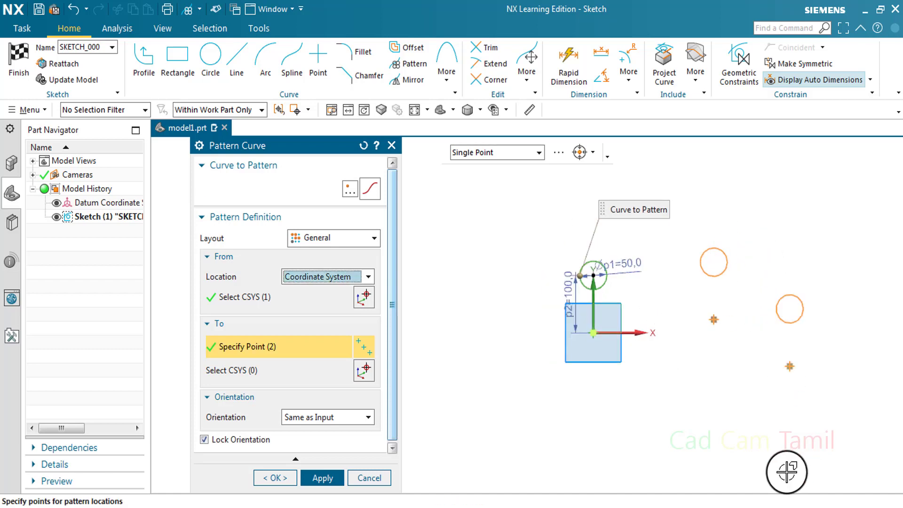
click(650, 432)
click(488, 430)
click(485, 307)
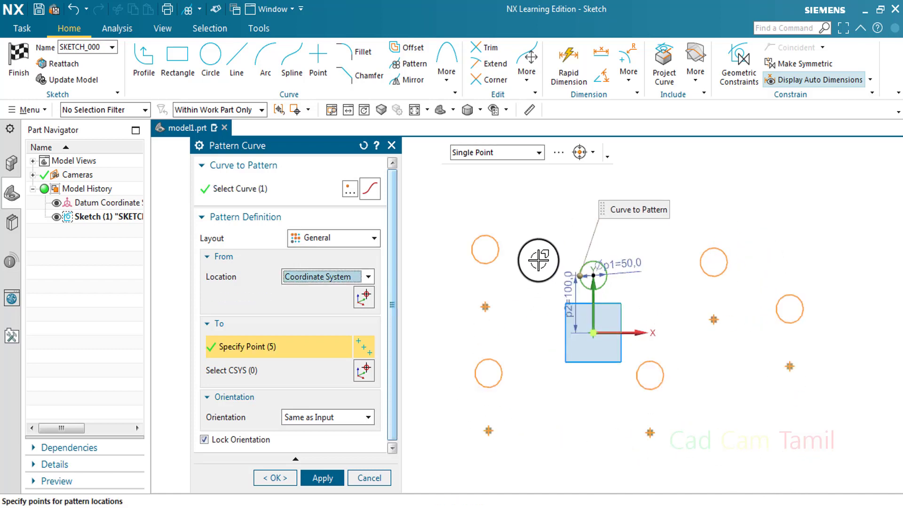
click(537, 258)
click(419, 314)
click(432, 218)
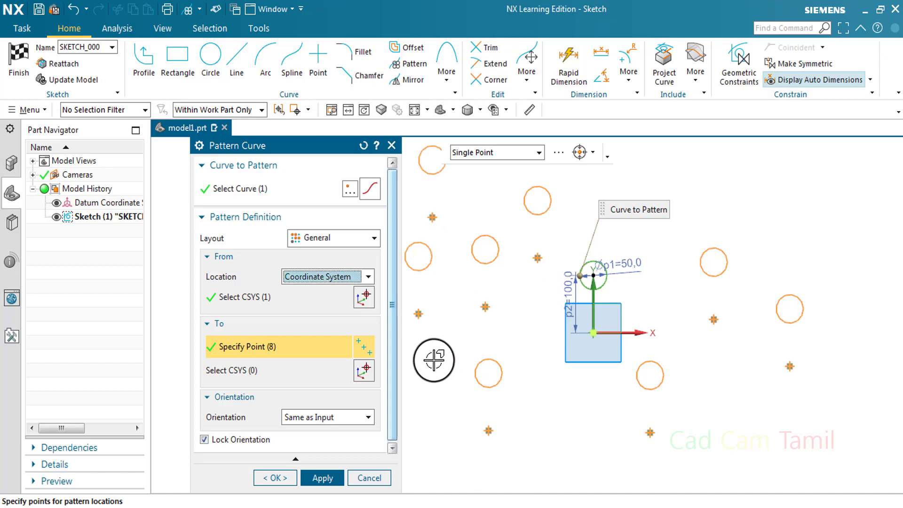
click(433, 361)
click(566, 435)
click(778, 396)
click(856, 272)
click(332, 473)
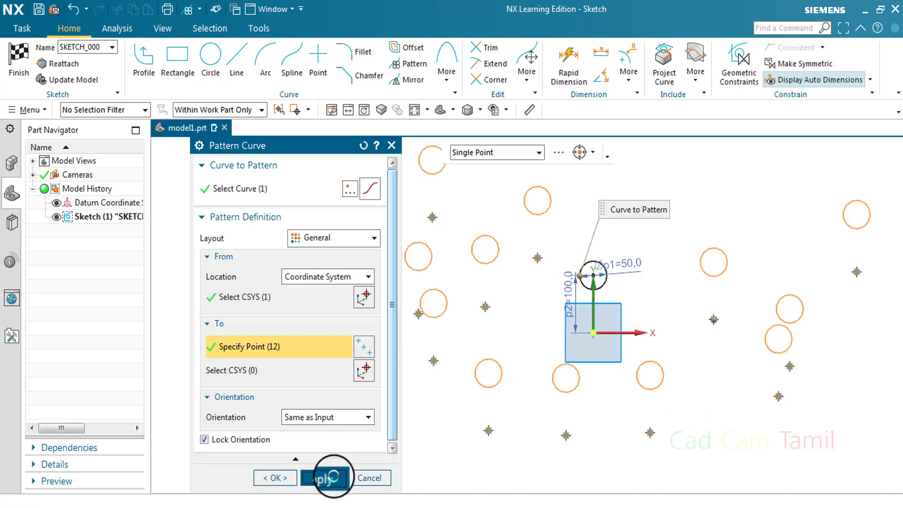
click(372, 478)
scroll(484, 429, down, 3)
scroll(577, 435, up, 3)
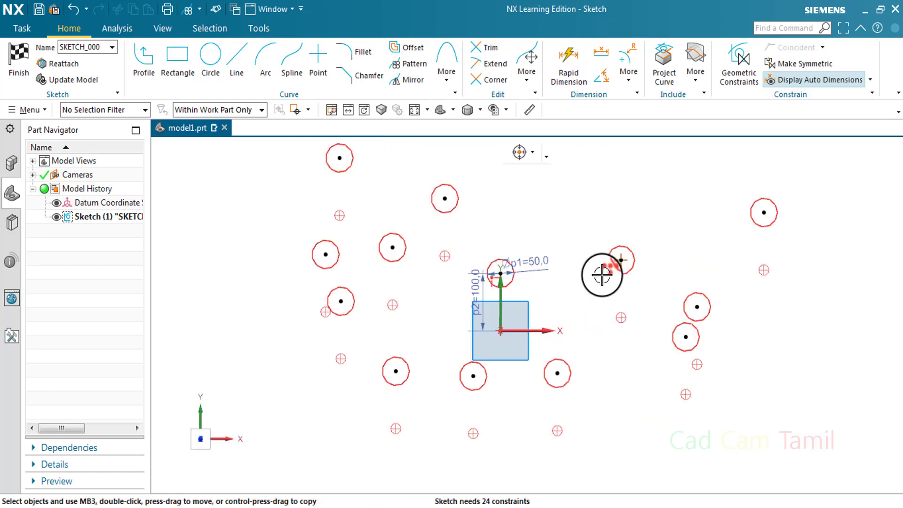
Step: Reopen the circle's general pattern for editing and set its orientation to Follow Pattern
right_click(606, 269)
click(614, 282)
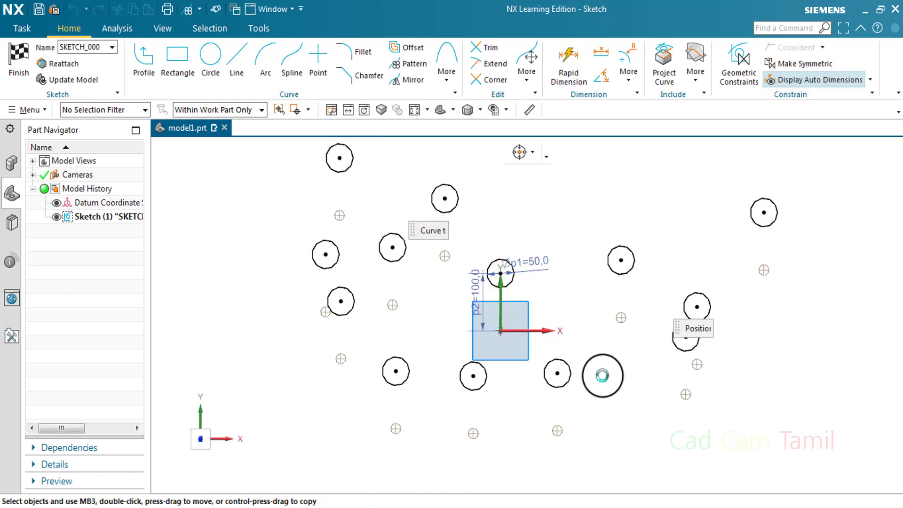
scroll(703, 347, down, 3)
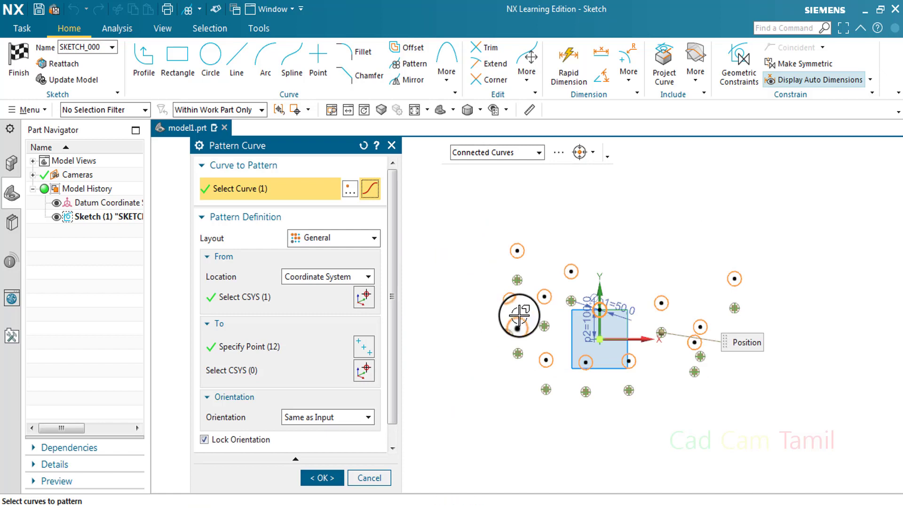
scroll(520, 313, up, 2)
click(330, 423)
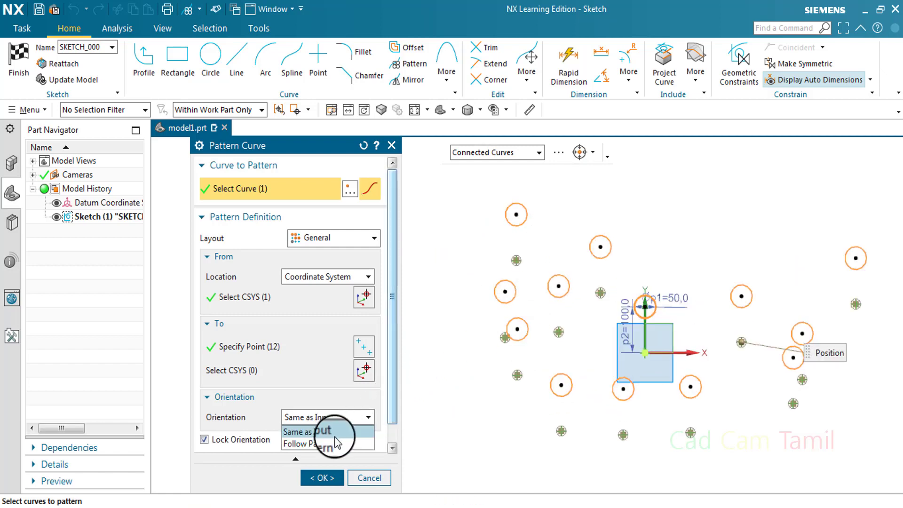
click(334, 437)
click(335, 423)
click(337, 428)
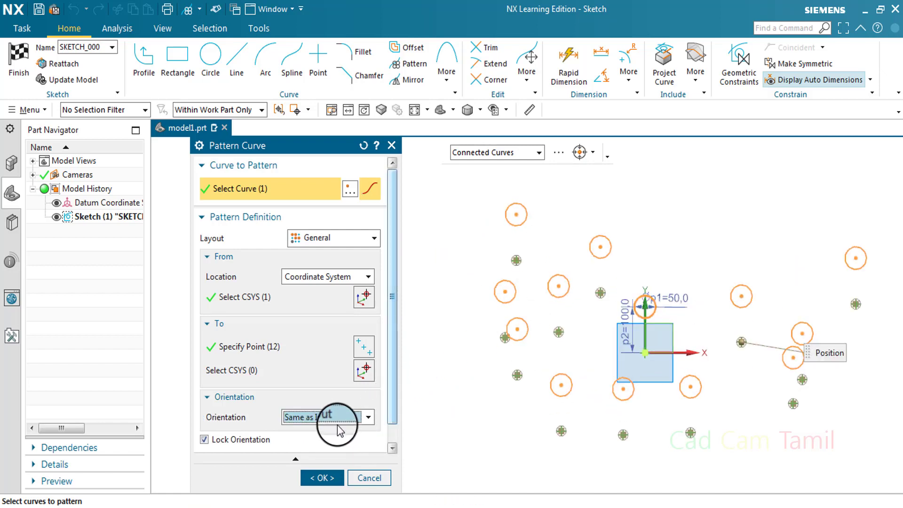
click(337, 441)
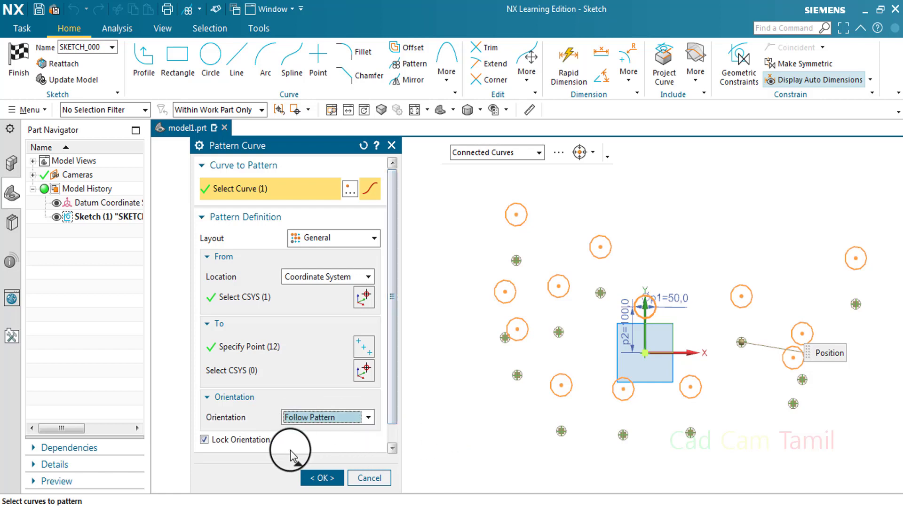
Step: Clear Lock Orientation in the pattern being edited, and discard the edit together with the applied 12-point pattern
scroll(393, 419, down, 1)
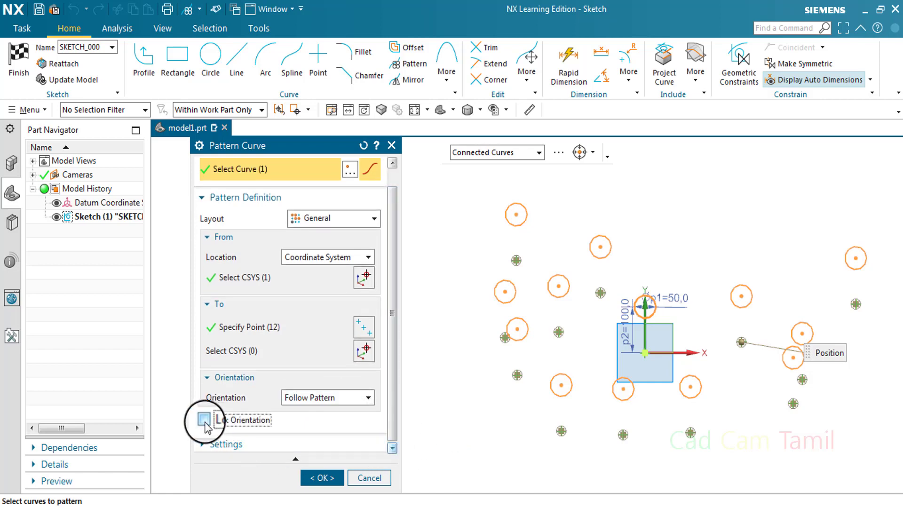
click(355, 452)
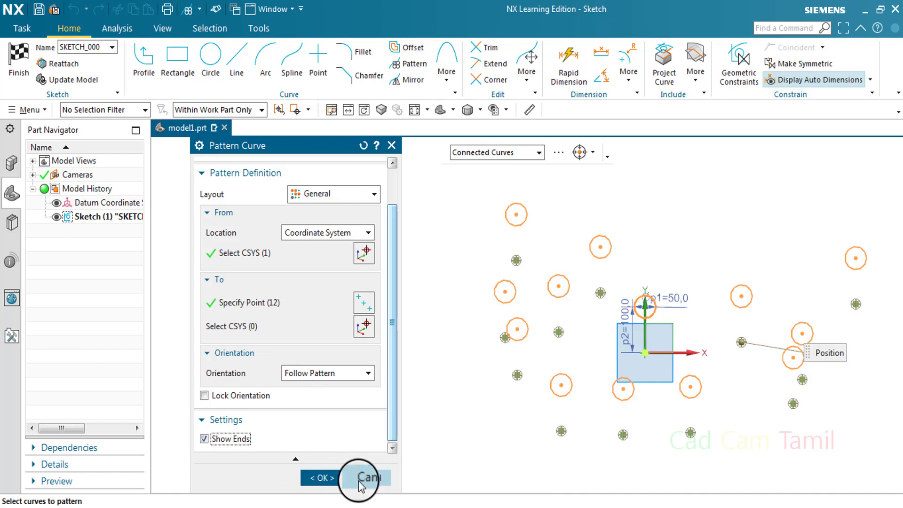
click(376, 478)
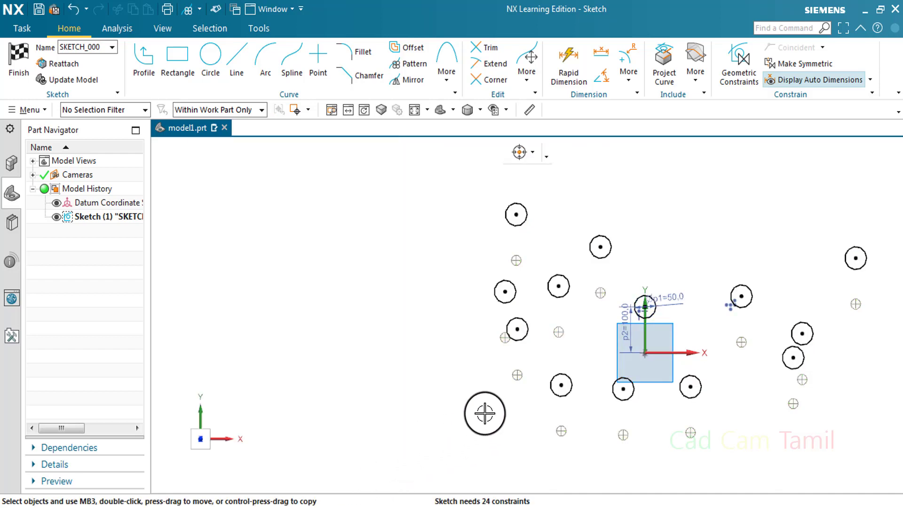
key(ctrl+z)
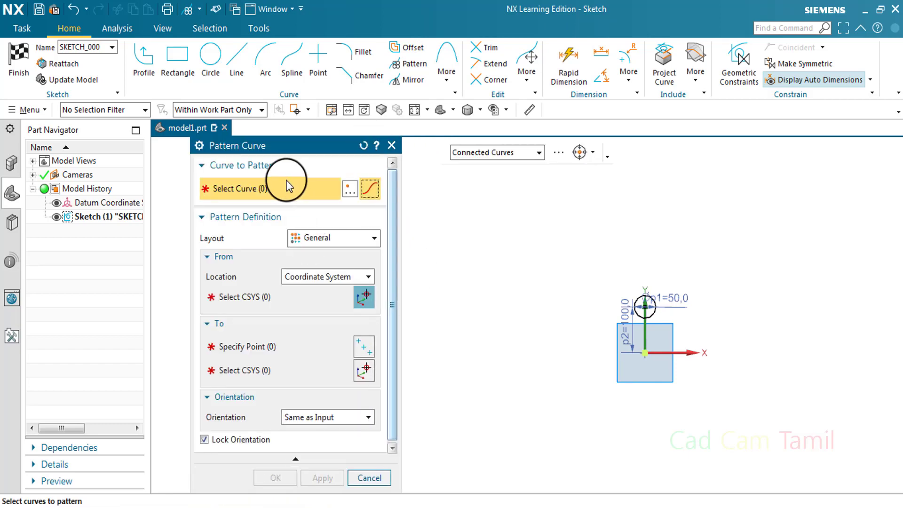
Step: Review the Linear, Circular and General layout options of Pattern Curve and close it without creating a pattern
click(338, 240)
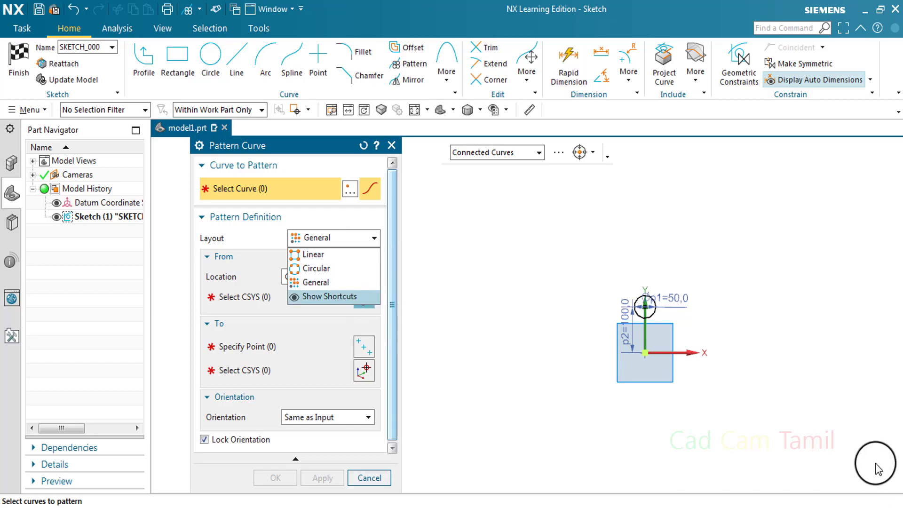
click(314, 254)
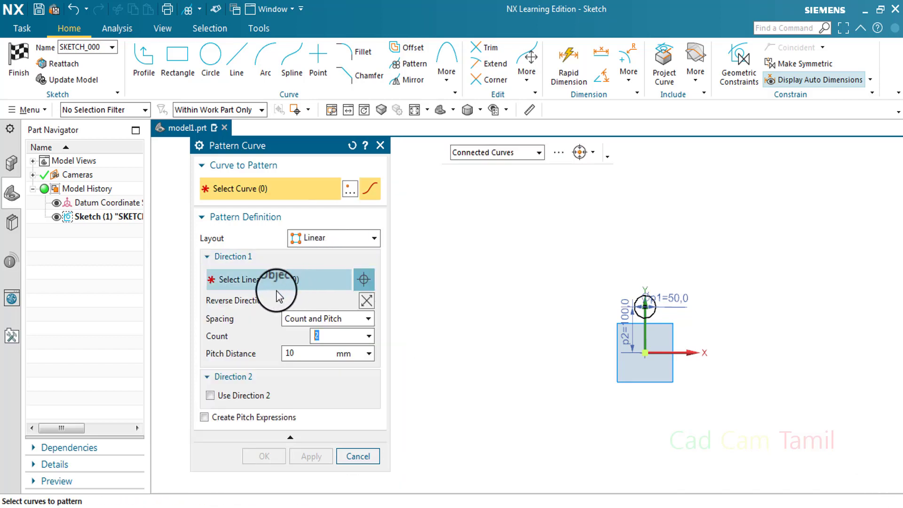
click(245, 258)
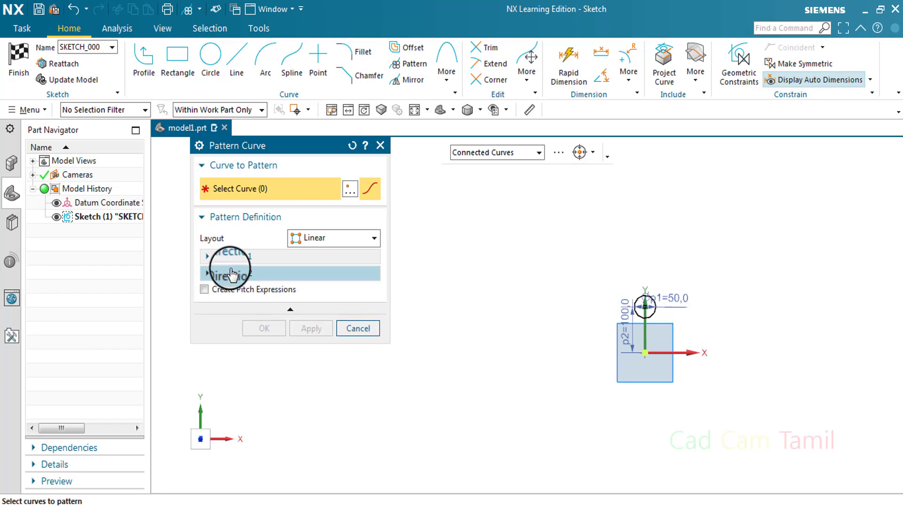
click(321, 241)
click(311, 269)
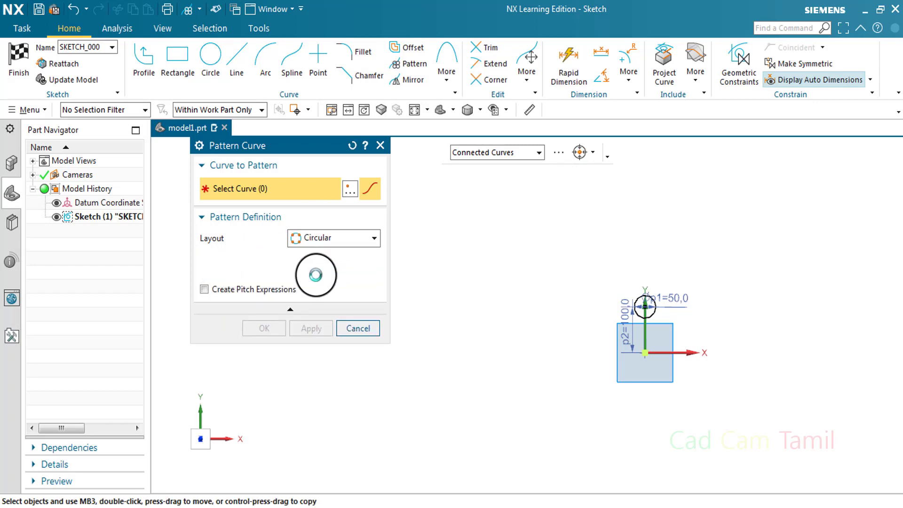
click(207, 257)
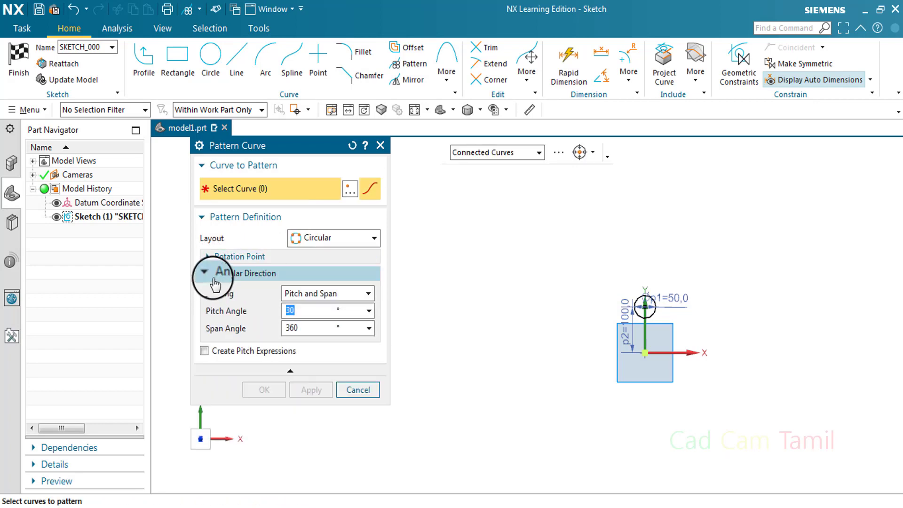
click(206, 273)
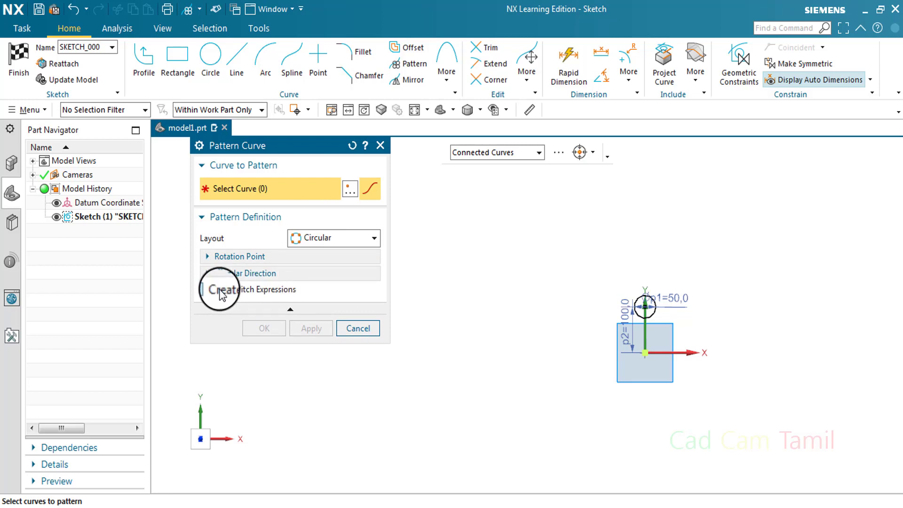
click(352, 241)
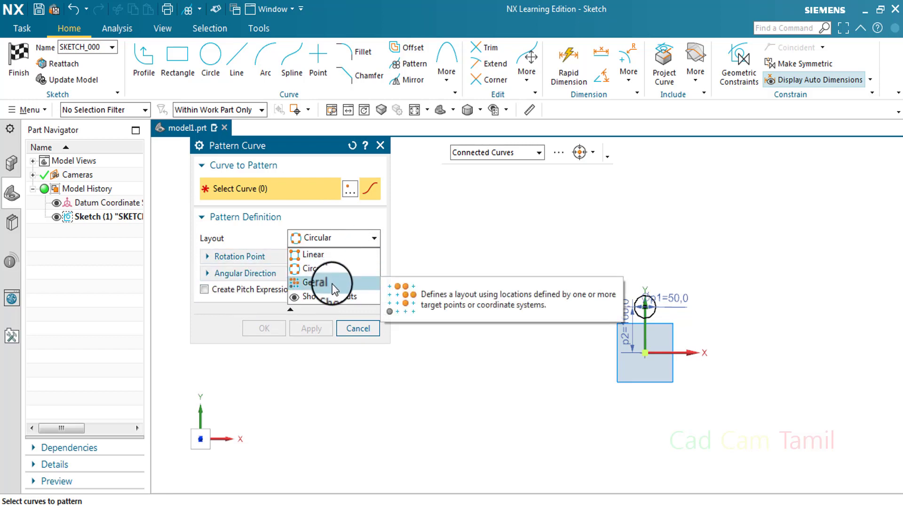
click(331, 283)
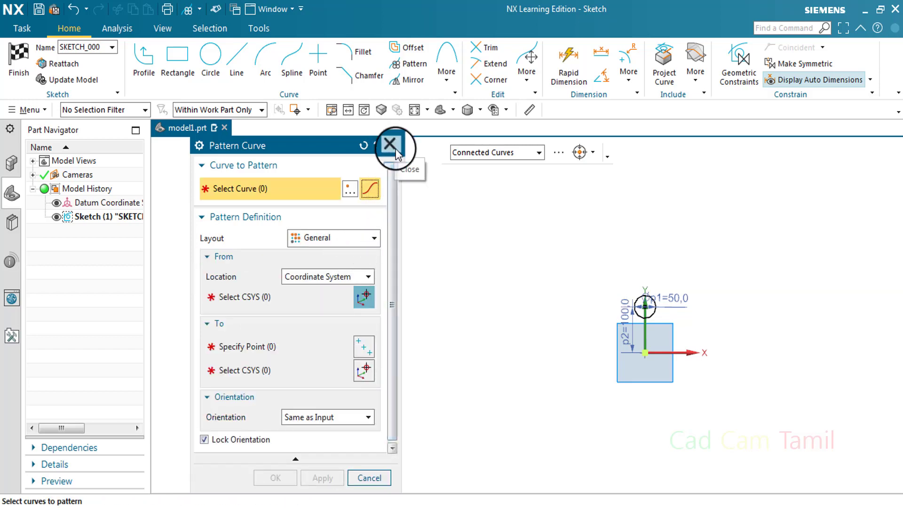
click(390, 145)
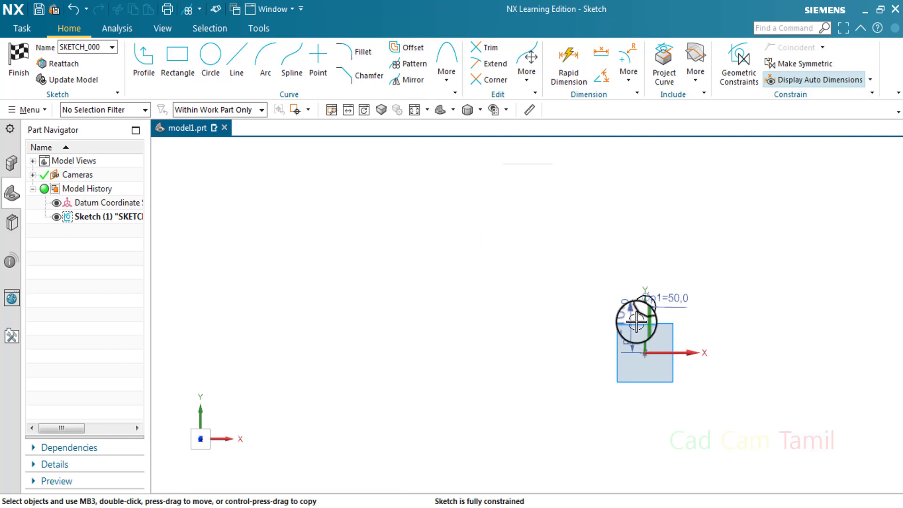
Step: Delete the remaining dimensioned circle above the sketch origin
right_click(657, 308)
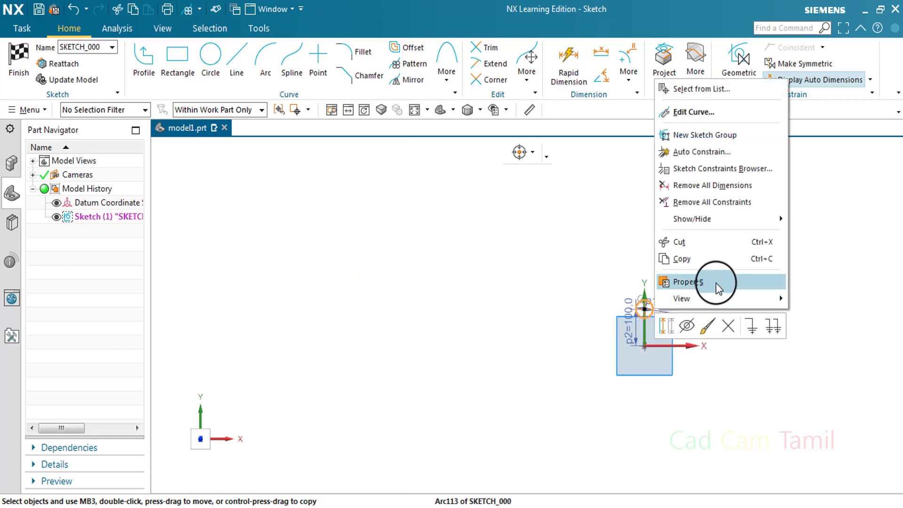
click(731, 326)
scroll(675, 325, up, 10)
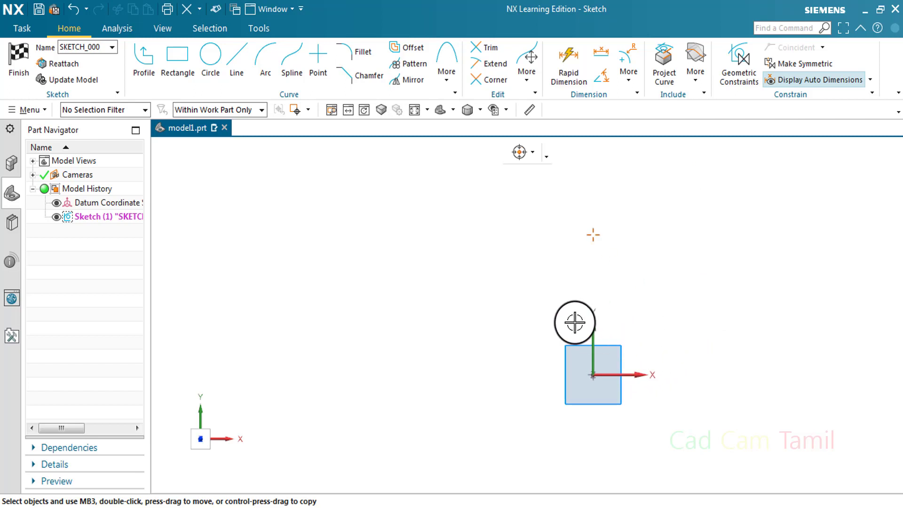
Step: Draw three circles left of the sketch's vertical axis: two small ones about 44 mm and 49 mm in diameter and a larger one
scroll(575, 323, down, 2)
click(210, 54)
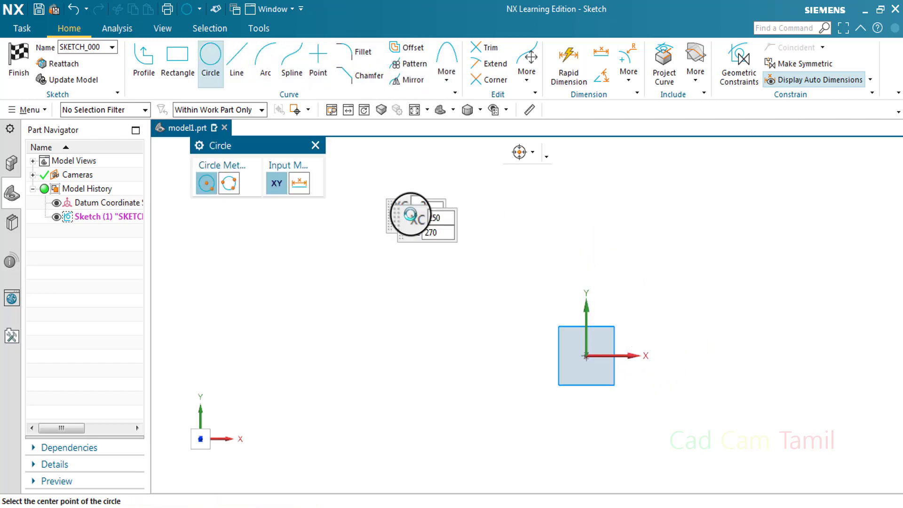
click(488, 275)
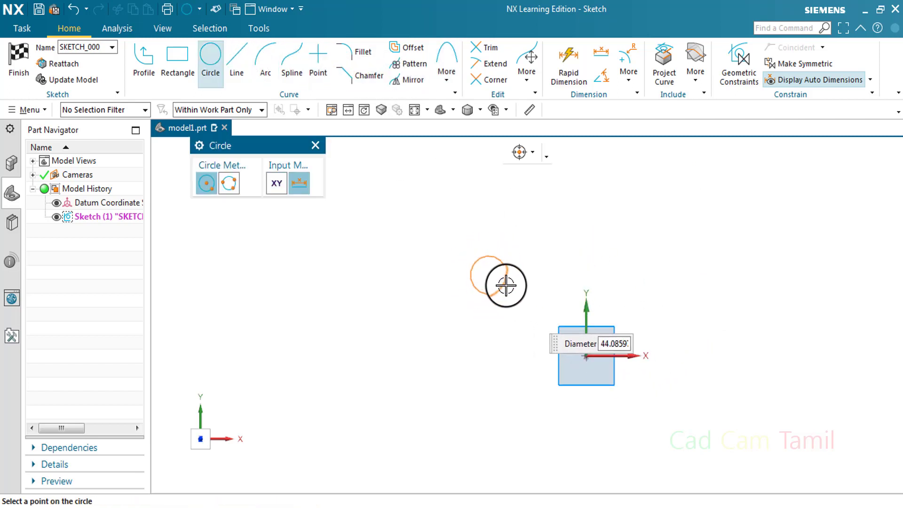
click(505, 284)
click(395, 342)
click(425, 345)
click(487, 356)
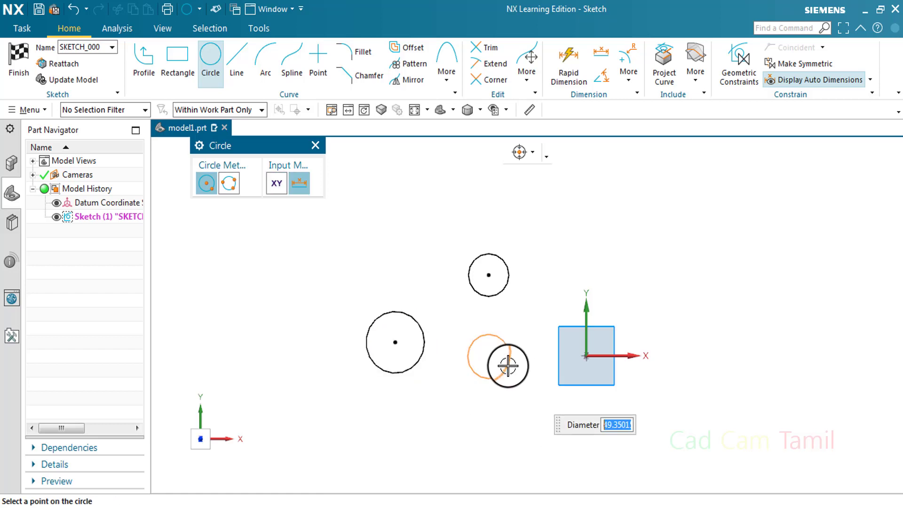
click(508, 365)
click(315, 145)
Step: Start Mirror Curve with all three circles as the curves to mirror and look through its option groups
scroll(504, 301, down, 2)
scroll(544, 371, up, 3)
scroll(540, 365, down, 2)
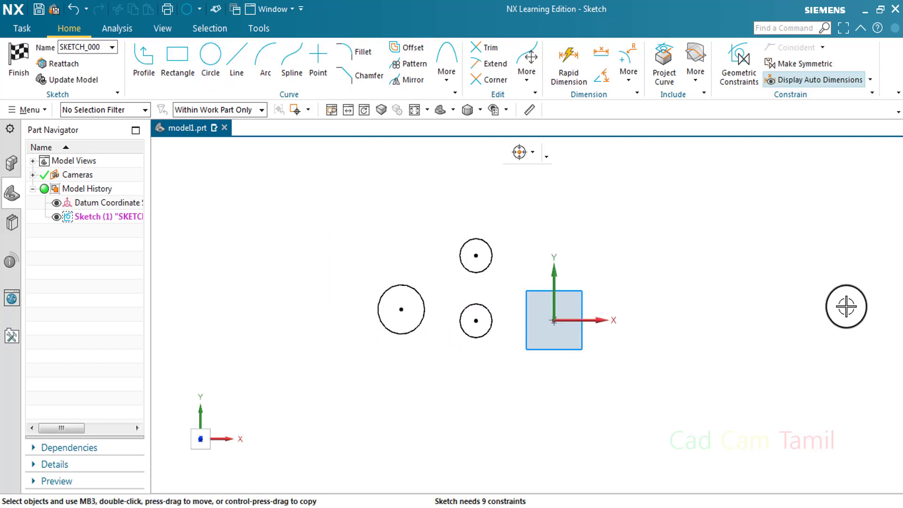
click(407, 79)
shift+middle_drag(640, 262, 701, 268)
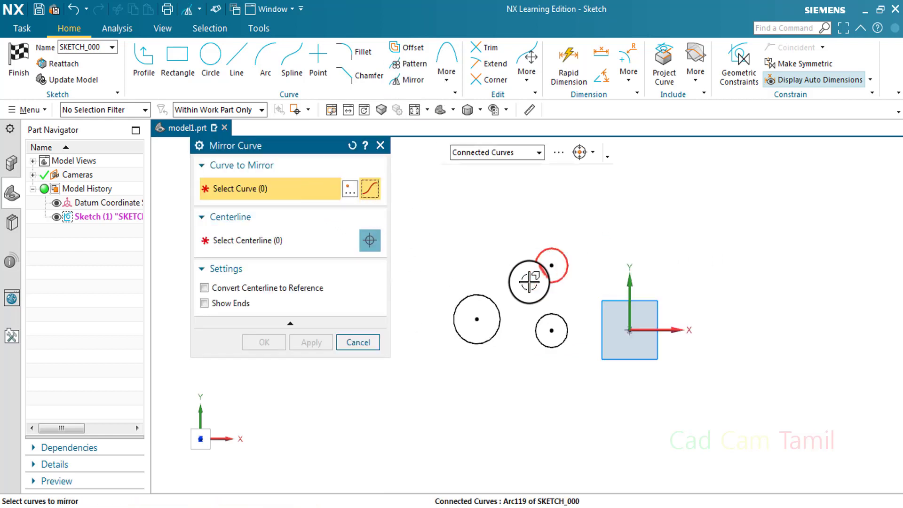
drag(429, 204, 582, 373)
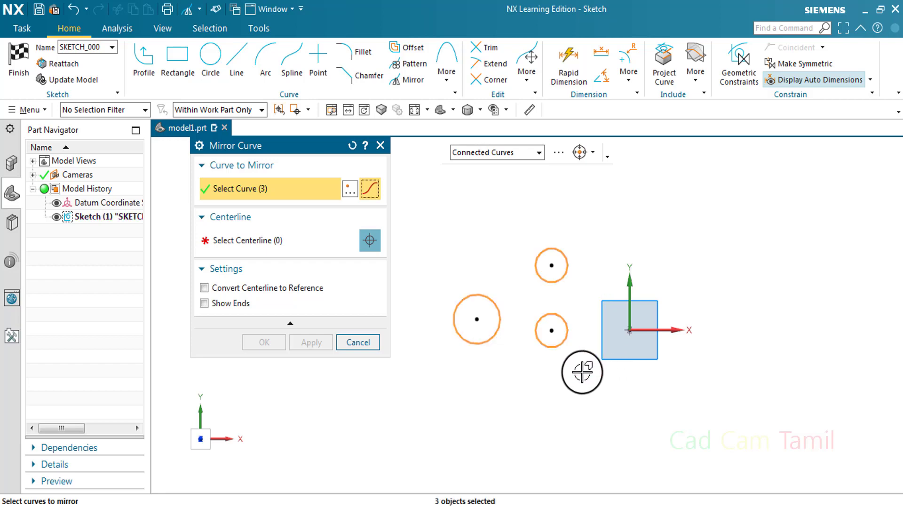
click(220, 165)
click(235, 184)
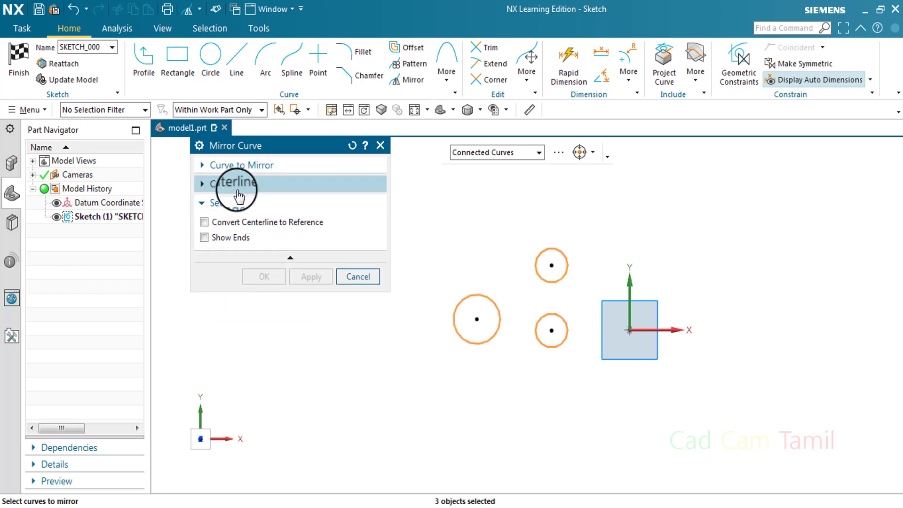
click(236, 202)
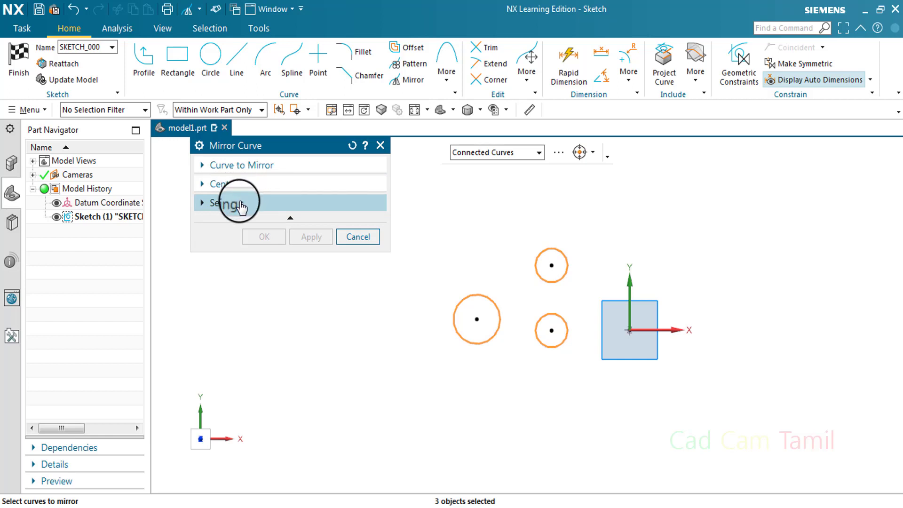
click(246, 167)
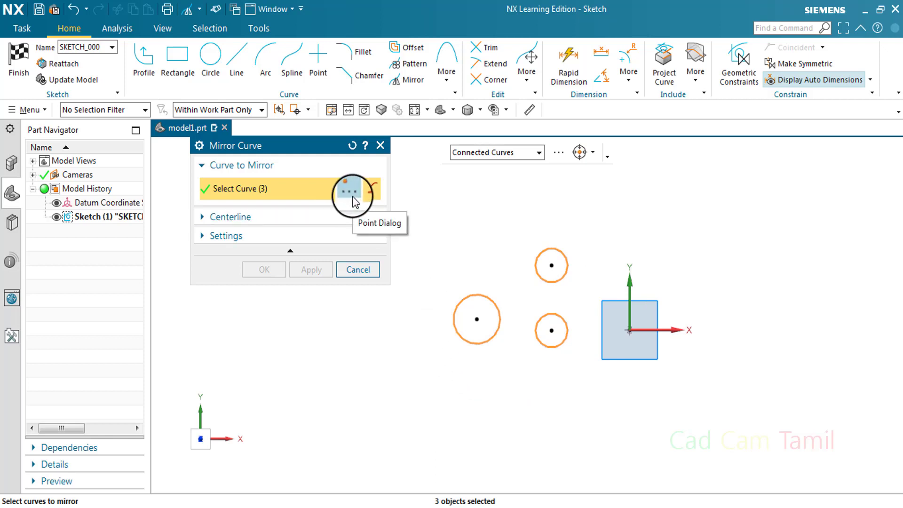
Step: Mirror the three selected circles using the Sketch Vertical Axis as the centerline, and finish the command
click(316, 216)
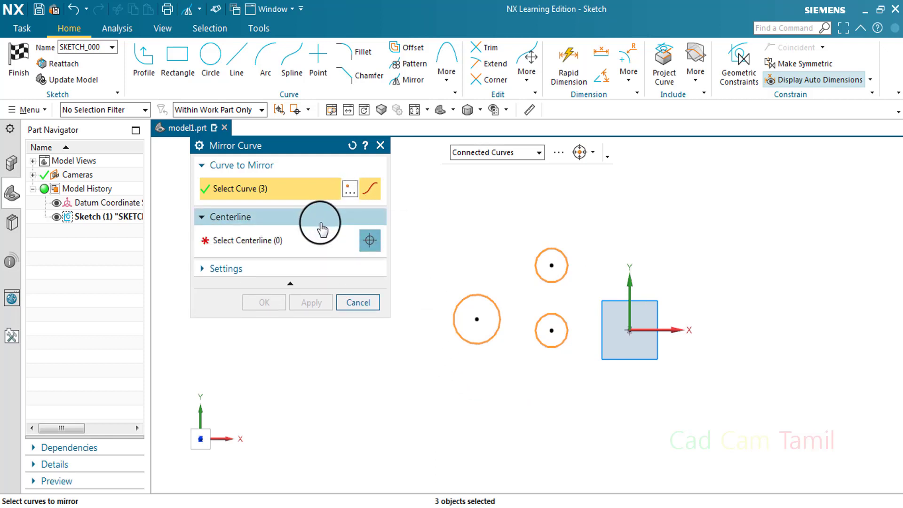
click(295, 249)
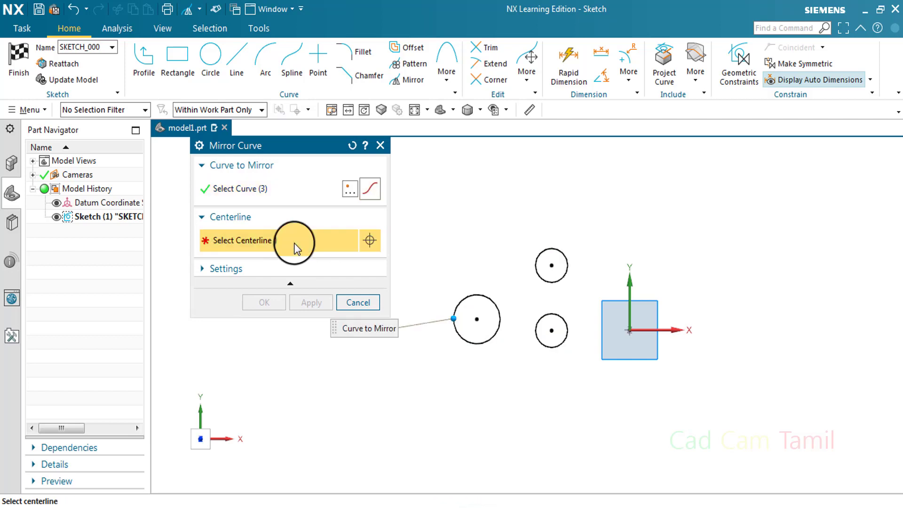
click(629, 309)
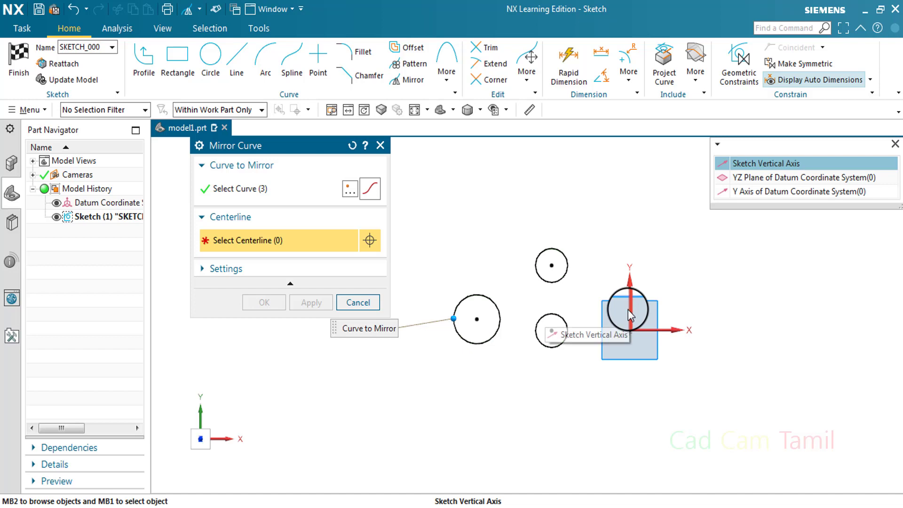
click(757, 159)
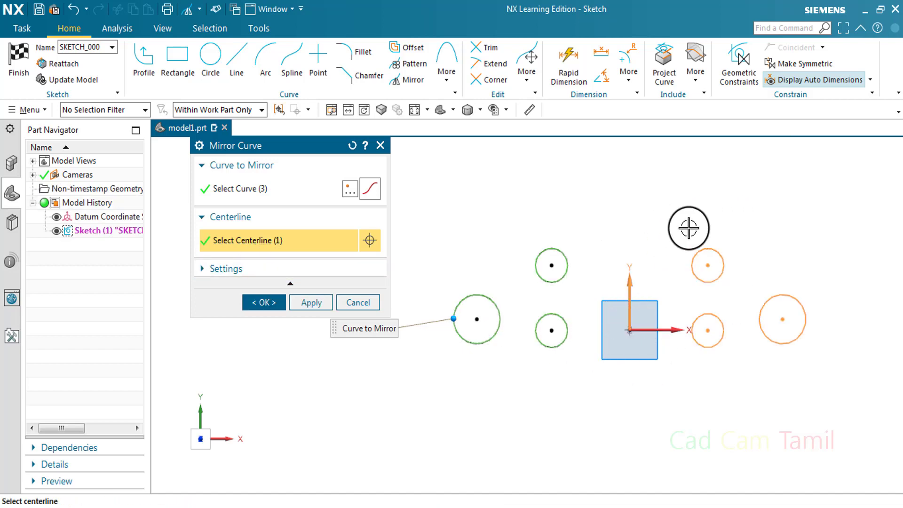
click(293, 270)
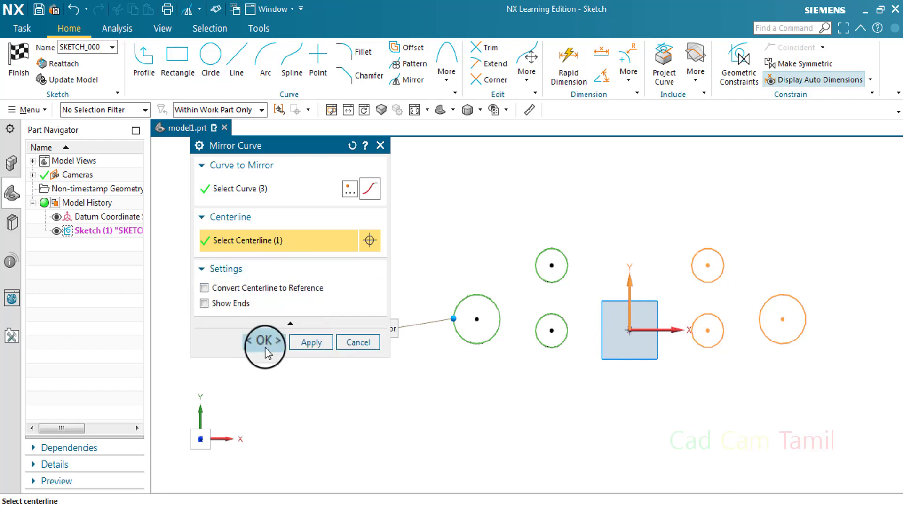
click(323, 342)
click(359, 343)
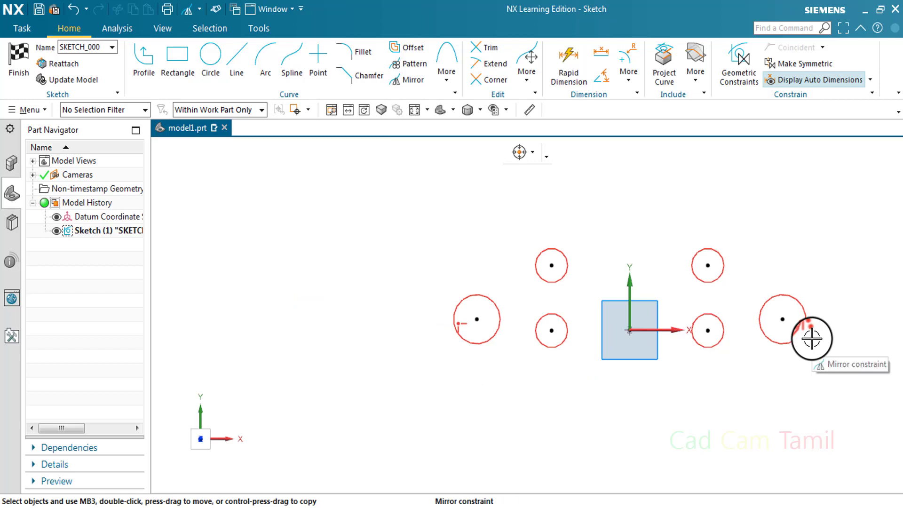
Step: Reopen the mirror constraint beside the large mirrored circle for review and close it without changes
right_click(812, 337)
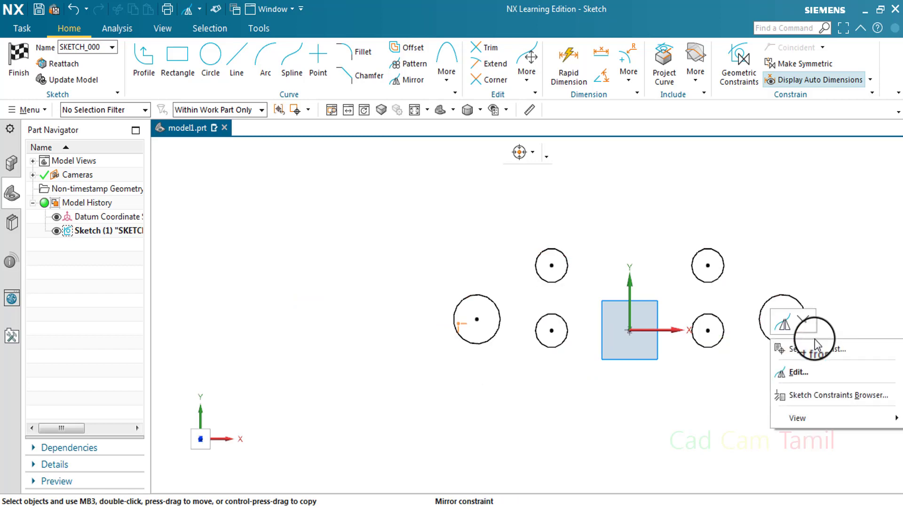
click(791, 332)
click(785, 325)
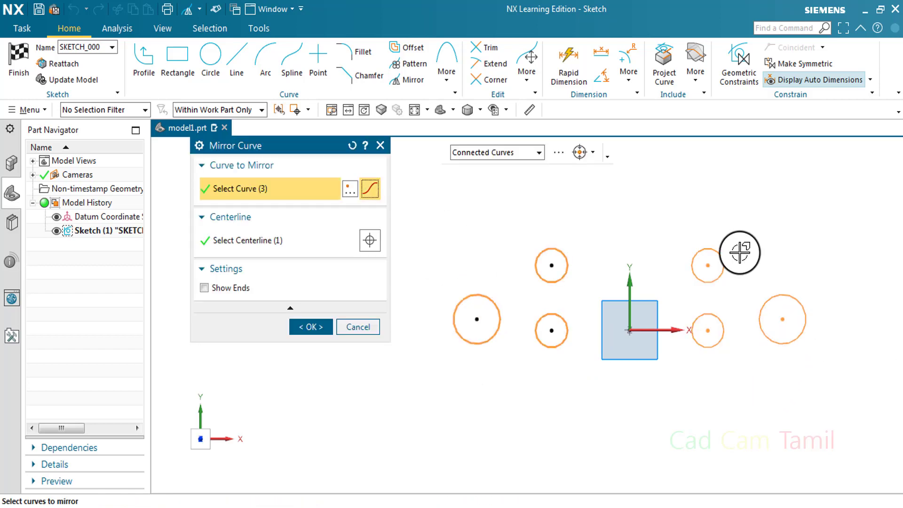
click(372, 326)
Step: Draw a horizontal line below the circles and a vertical line to their right, each about 550 mm long
scroll(519, 303, down, 2)
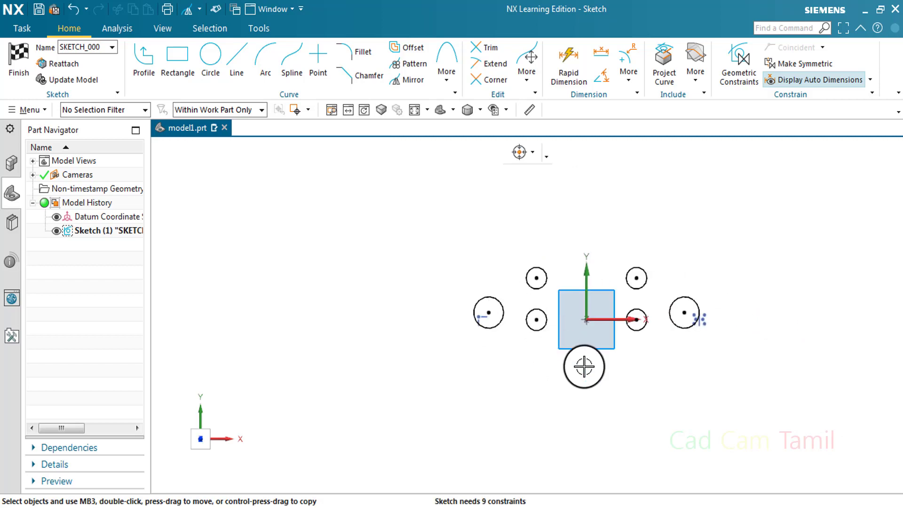
scroll(584, 366, up, 2)
click(228, 74)
click(389, 364)
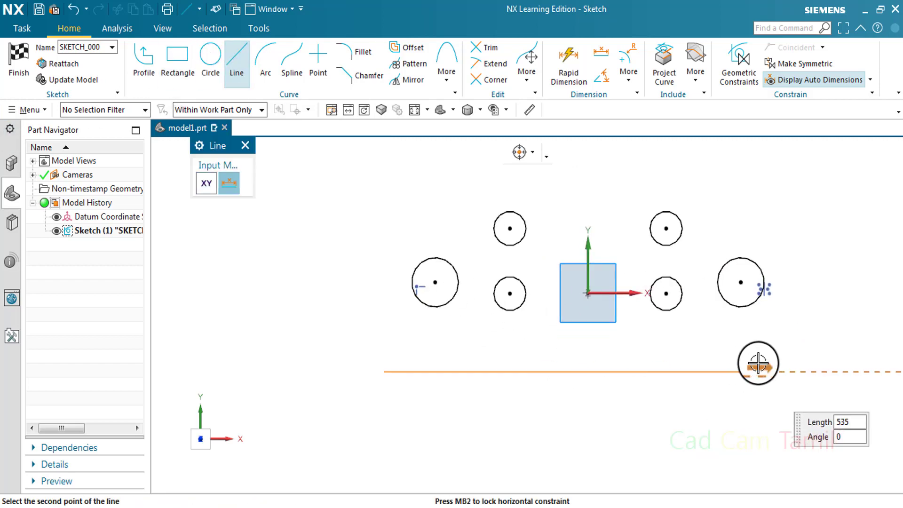
click(778, 364)
scroll(417, 347, down, 2)
scroll(586, 381, up, 3)
scroll(695, 357, down, 2)
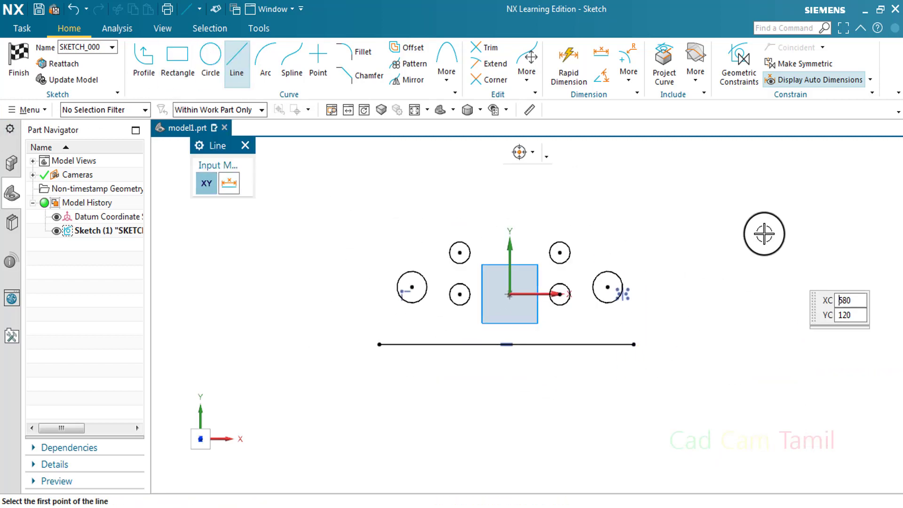
click(767, 226)
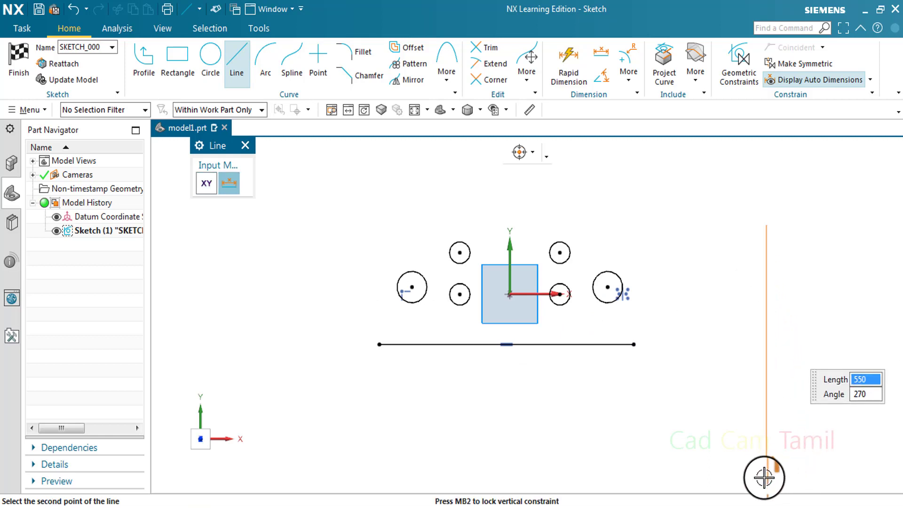
click(766, 477)
key(Escape)
scroll(585, 367, up, 1)
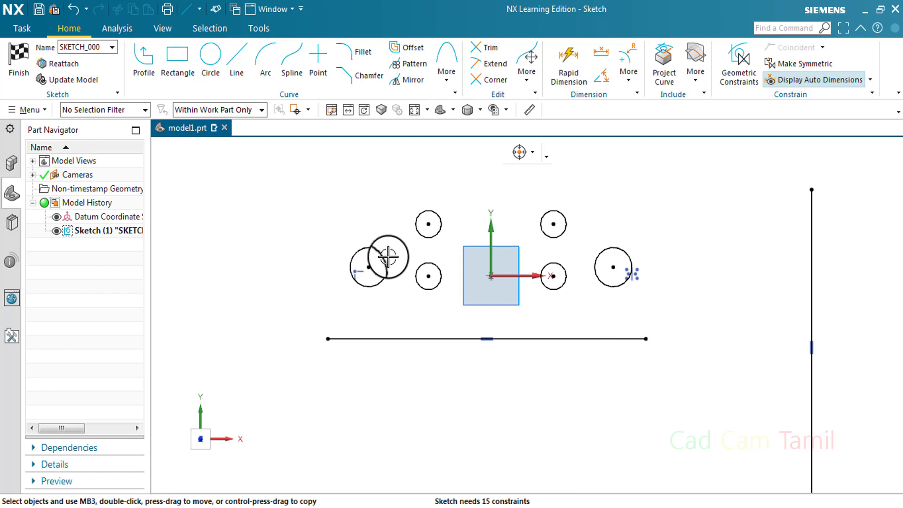
Step: Mirror the six circles and the origin geometry about the horizontal line with Convert Centerline to Reference and Show Ends enabled
click(409, 84)
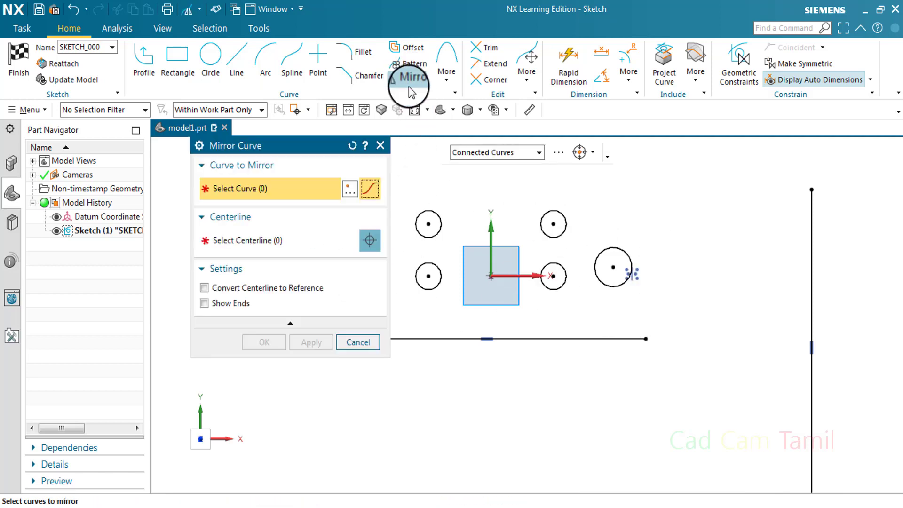
scroll(635, 297, down, 2)
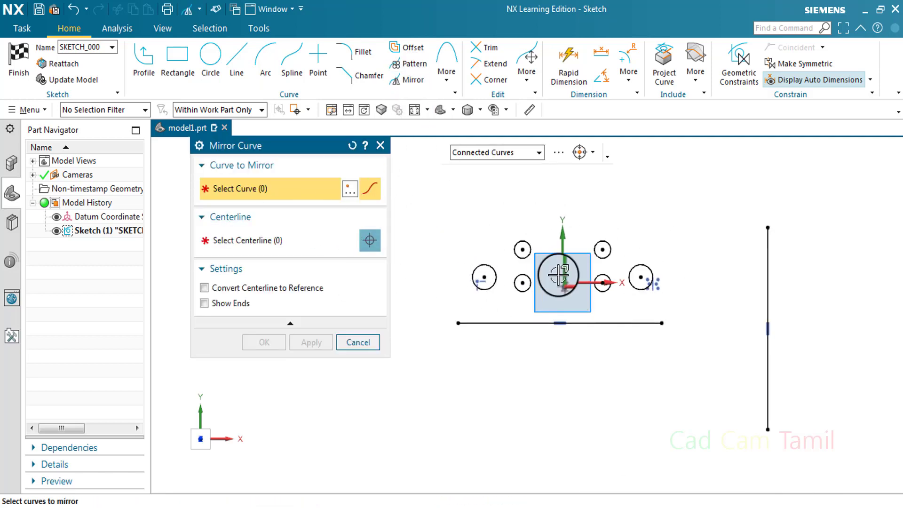
drag(443, 224, 672, 308)
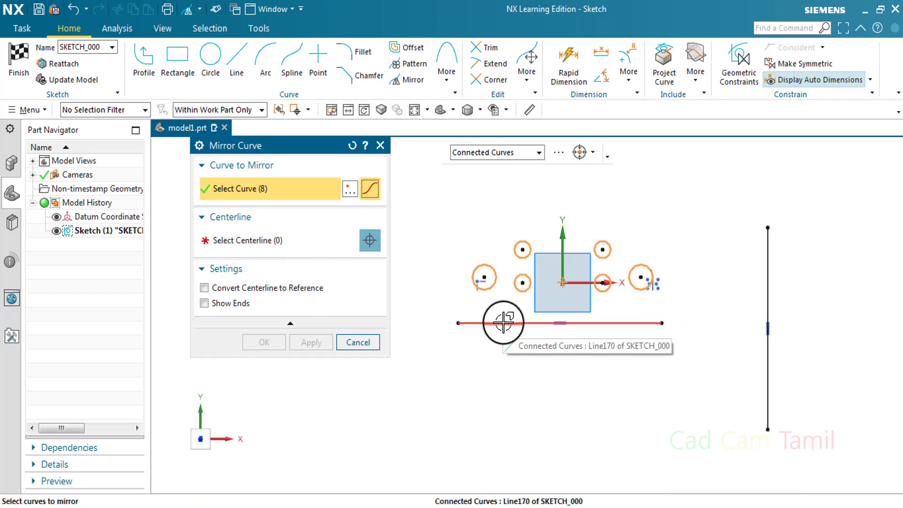
click(507, 323)
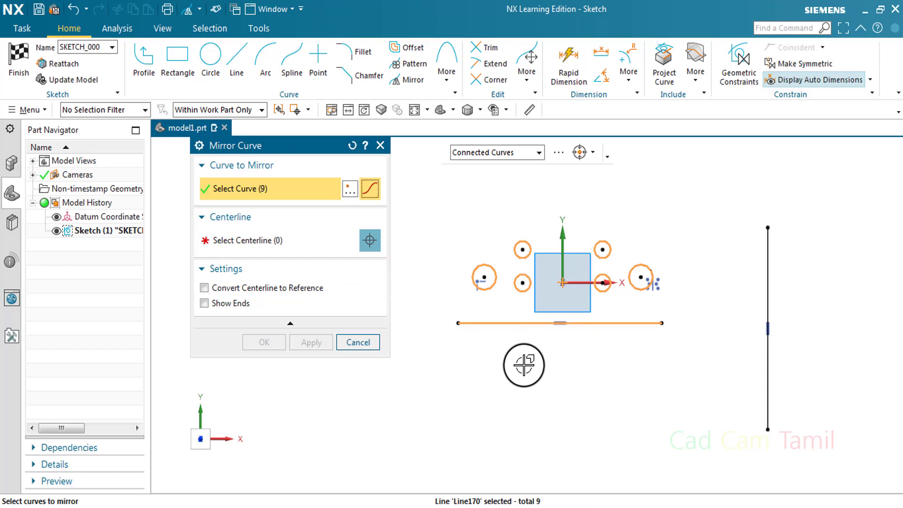
middle_click(538, 375)
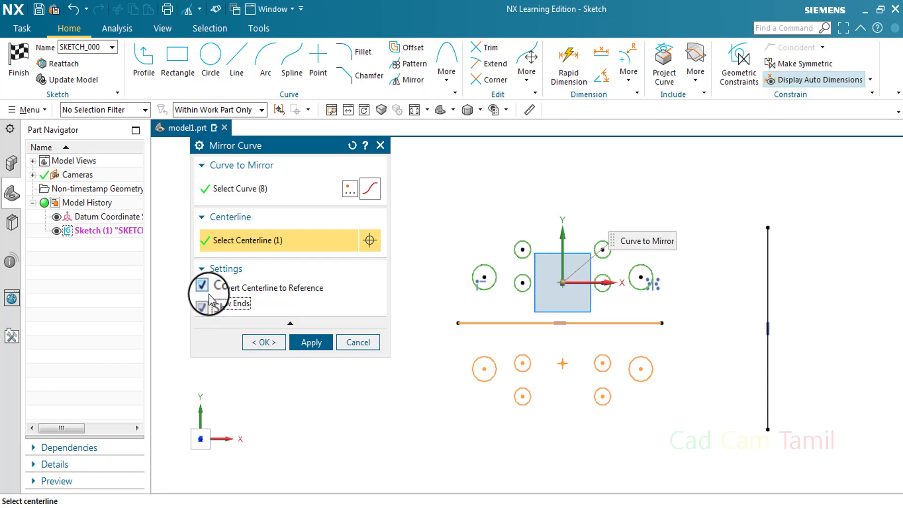
click(309, 344)
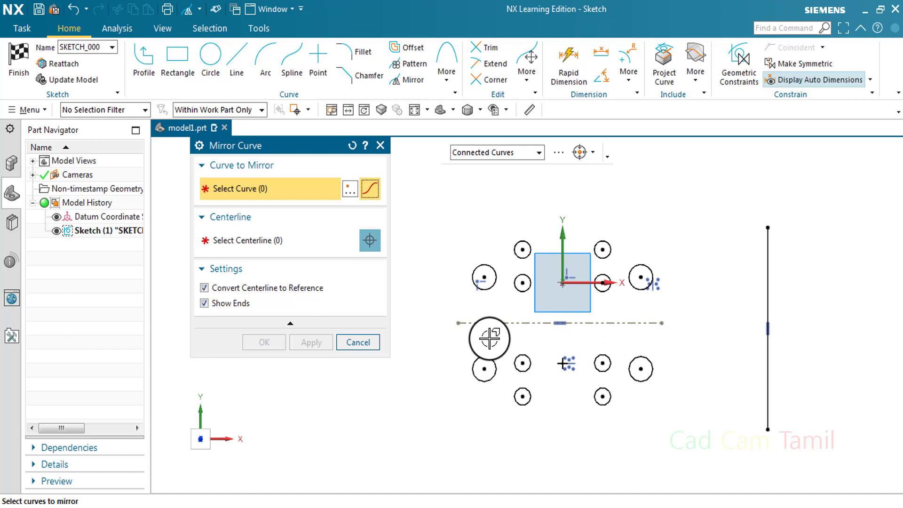
Step: Mirror both circle groups and the reference line about the vertical line with Convert Centerline to Reference cleared, and close Mirror Curve
scroll(490, 339, down, 1)
scroll(554, 341, up, 1)
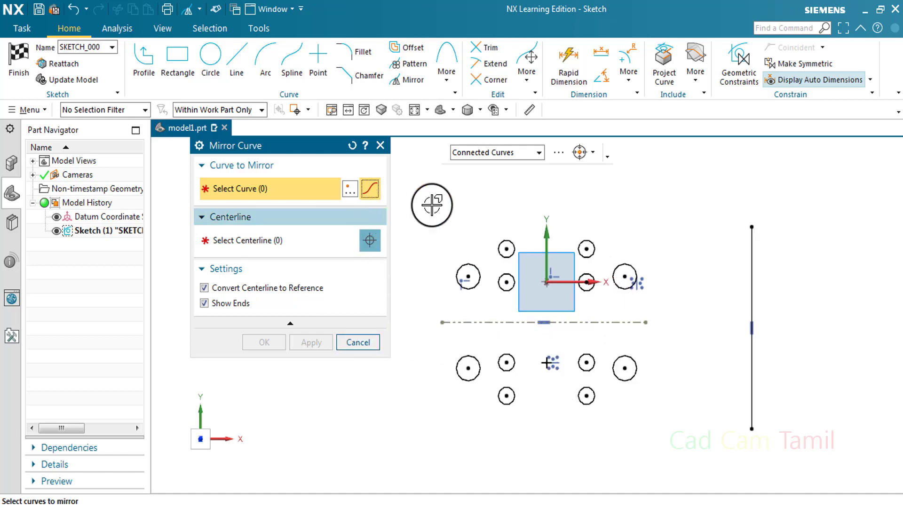
mouse_move(425, 200)
mouse_down()
mouse_move(545, 317)
mouse_move(640, 475)
mouse_move(661, 452)
mouse_up()
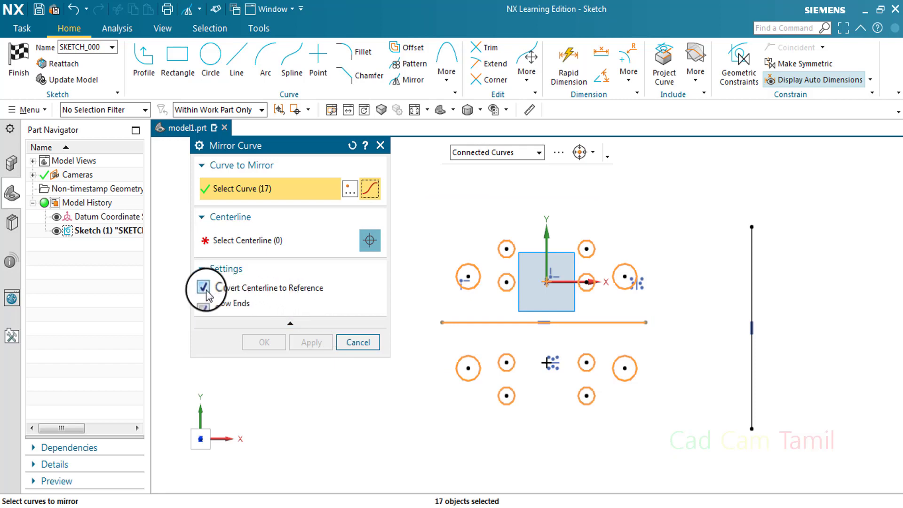
click(231, 248)
click(752, 290)
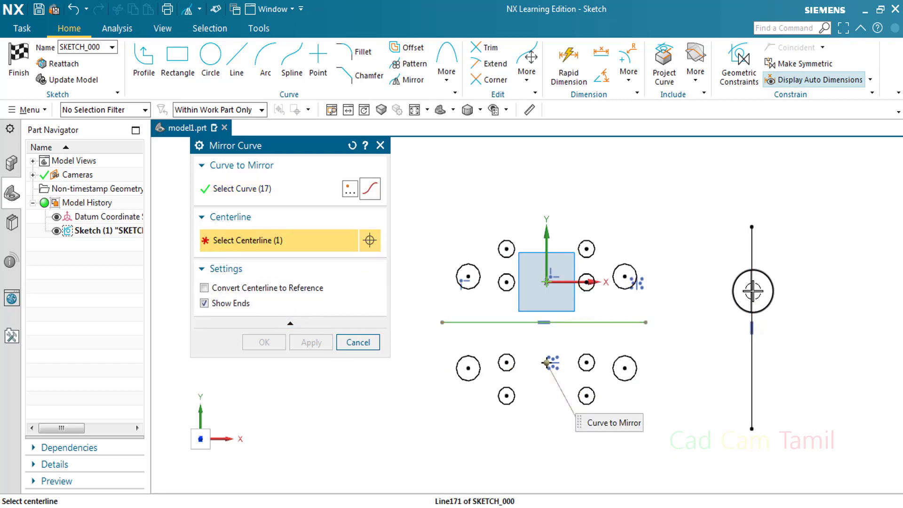
scroll(591, 324, down, 3)
click(312, 346)
scroll(723, 339, up, 2)
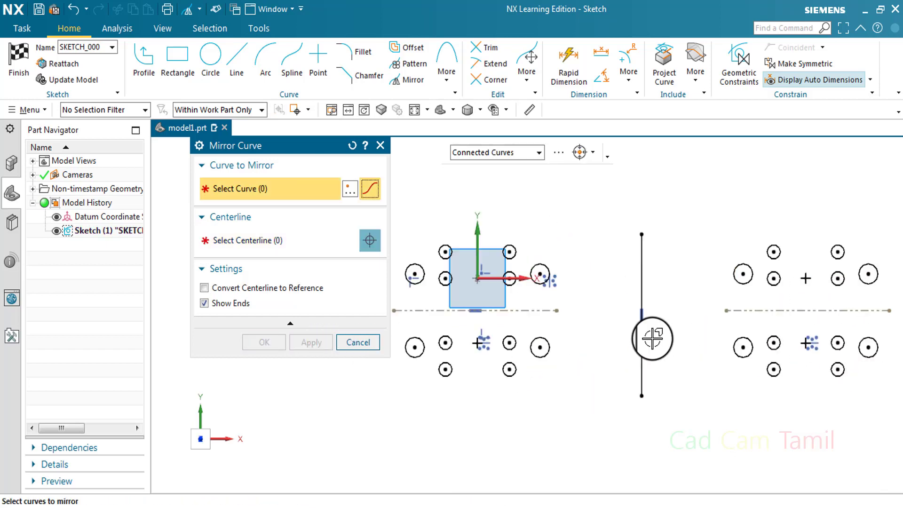
scroll(653, 337, down, 1)
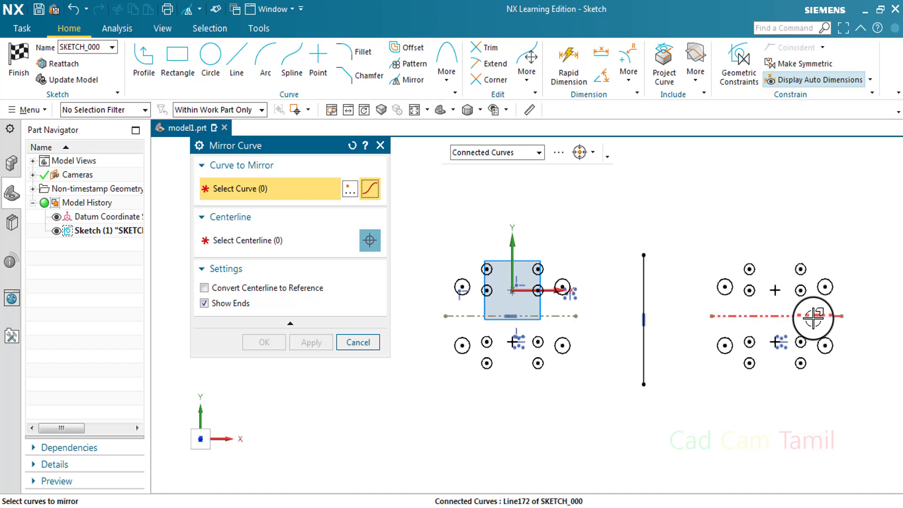
scroll(511, 324, up, 1)
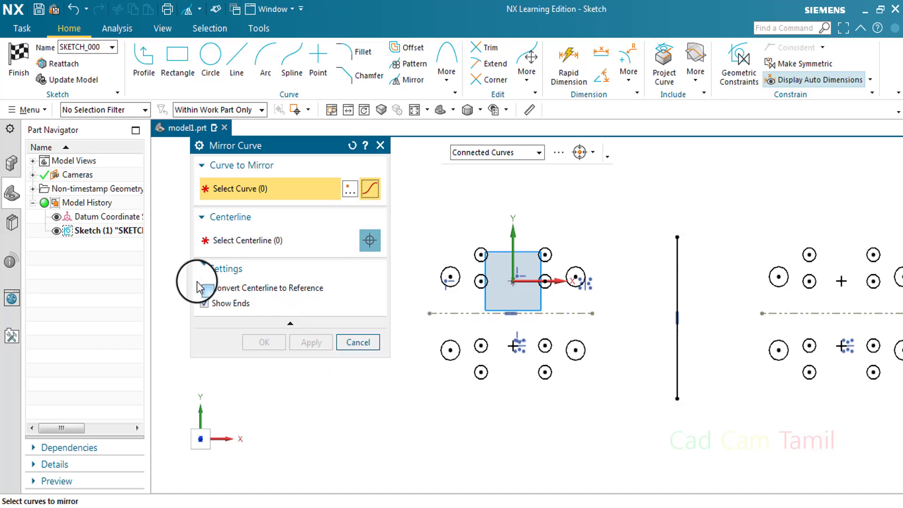
scroll(648, 363, down, 1)
shift+middle_drag(743, 421, 694, 411)
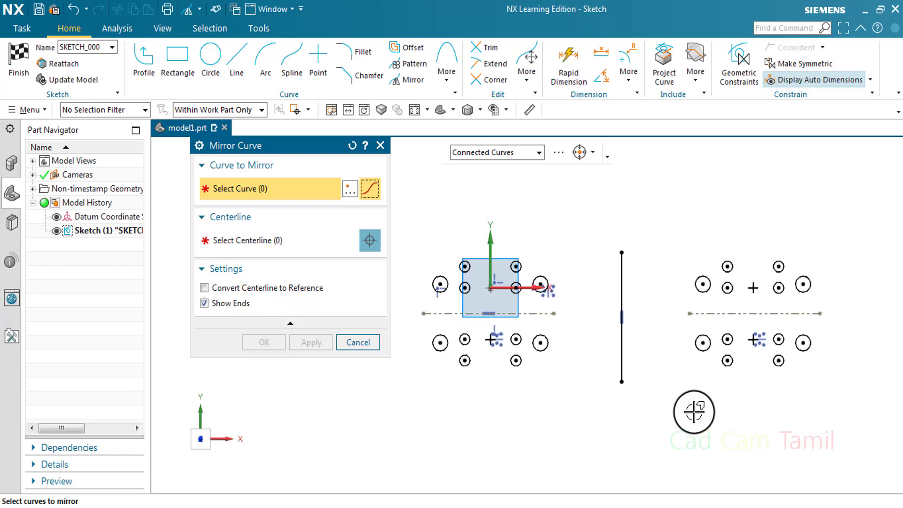
click(359, 348)
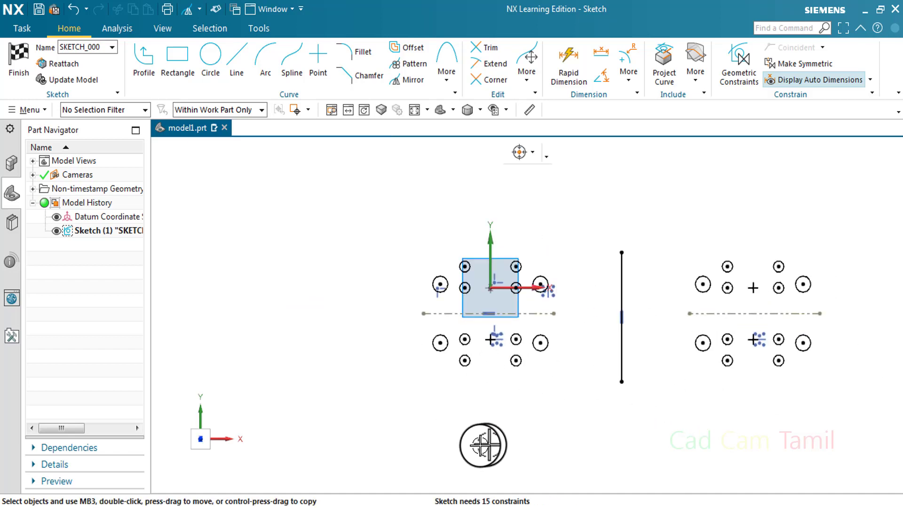